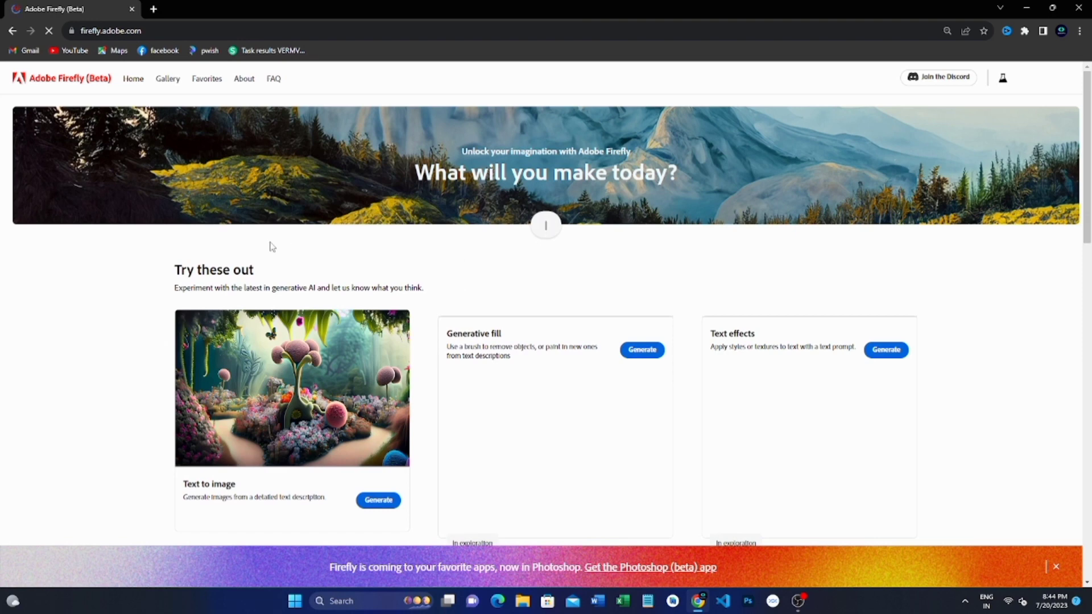
# Dismiss the Photoshop (beta) banner on the Firefly home page and open the Generative fill tool
pyautogui.scroll(-3, 607, 290)
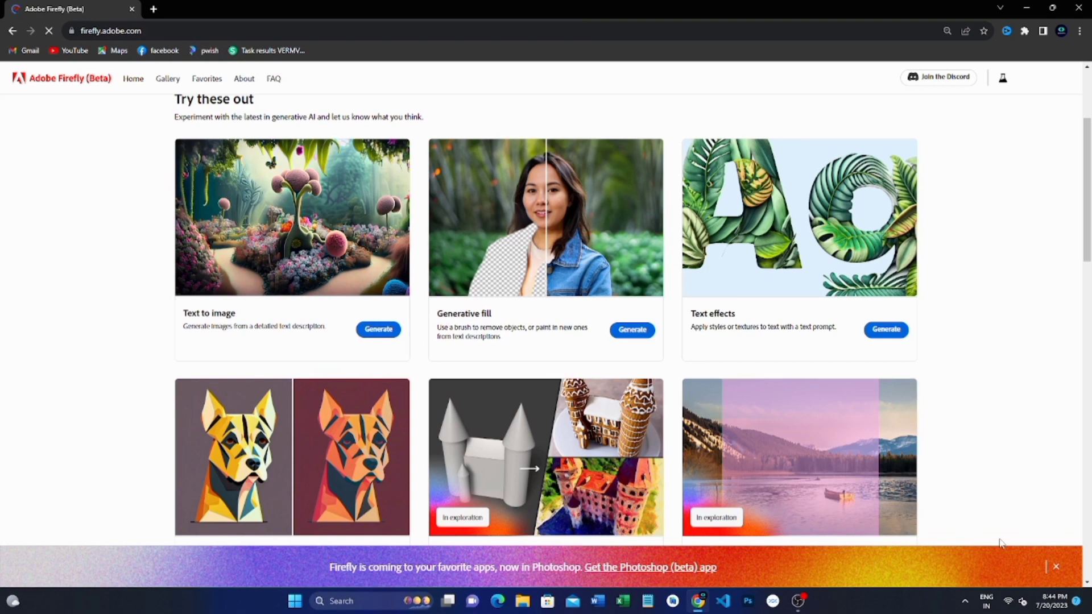
pyautogui.click(1056, 567)
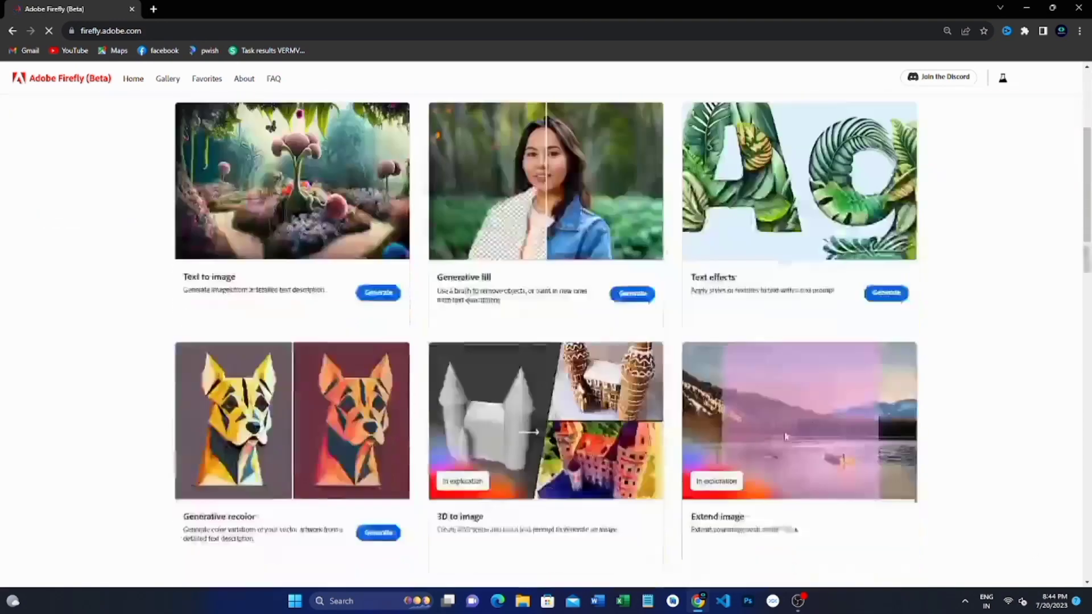
pyautogui.scroll(5, 711, 455)
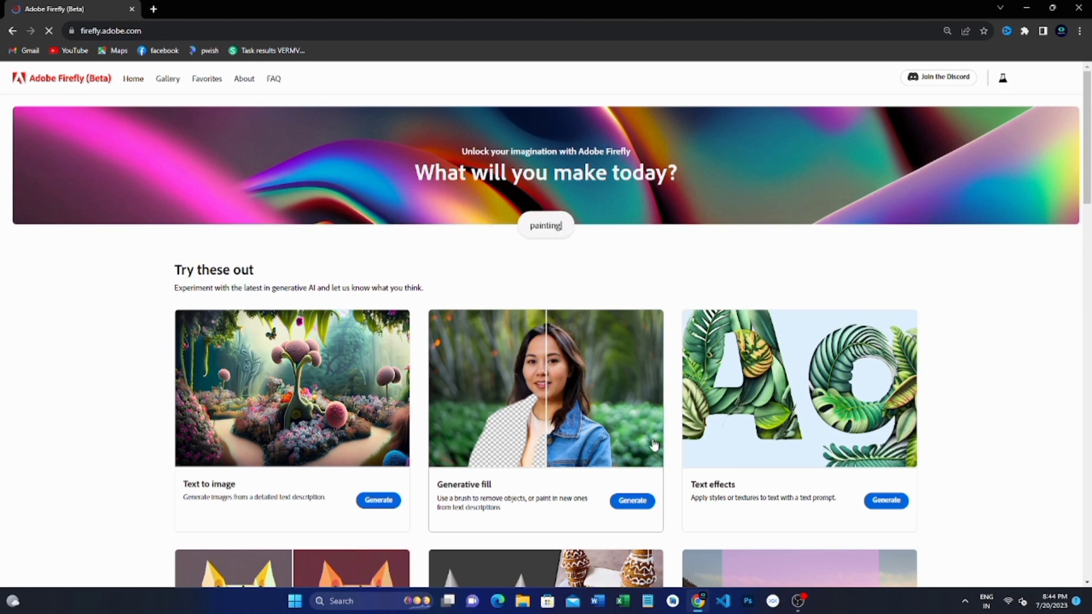
pyautogui.click(654, 445)
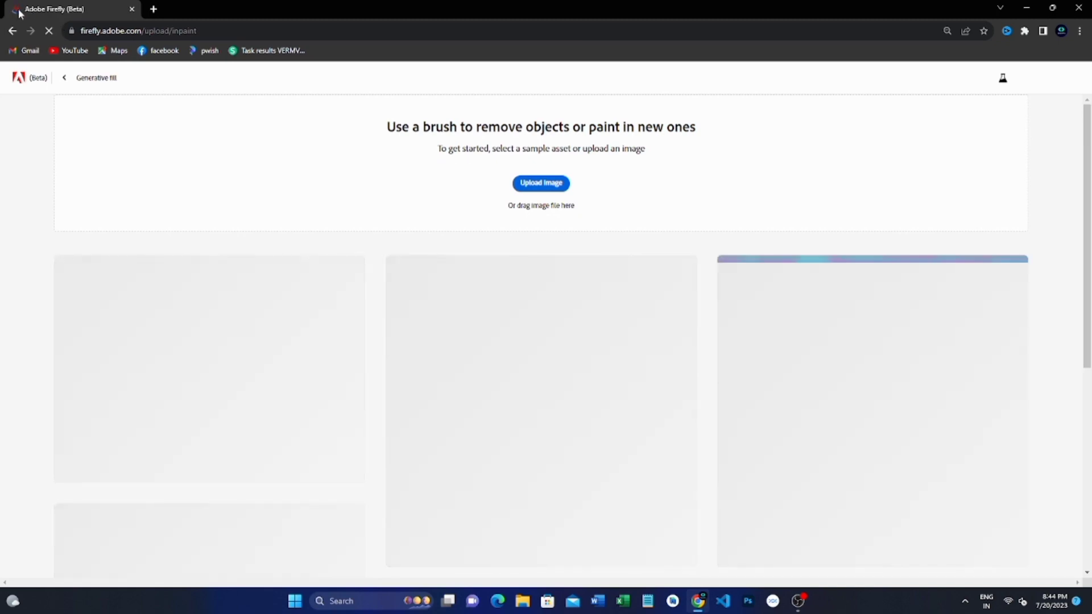
pyautogui.scroll(-2, 609, 168)
pyautogui.scroll(2, 569, 182)
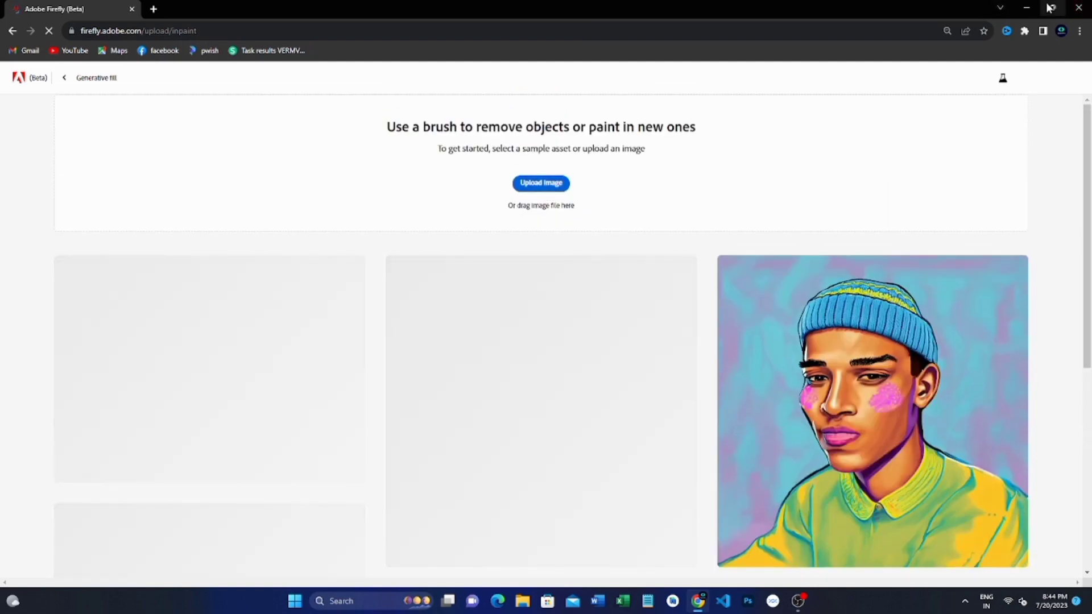
# View the original motorcycle photo from the desktop and compare it with the edited version that includes animals
pyautogui.click(1027, 8)
pyautogui.doubleClick(236, 132)
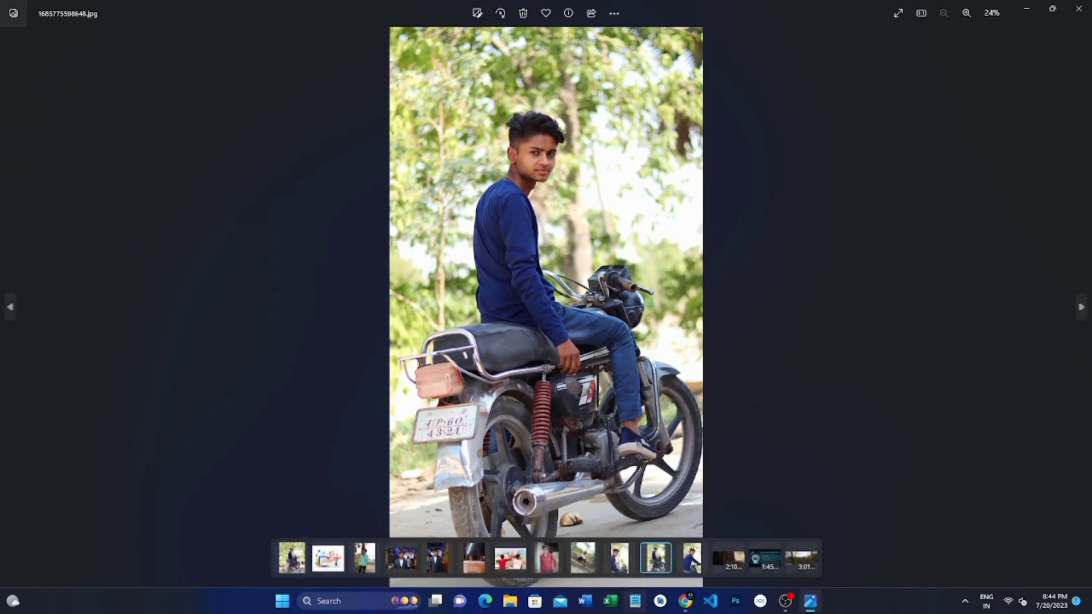
pyautogui.click(290, 552)
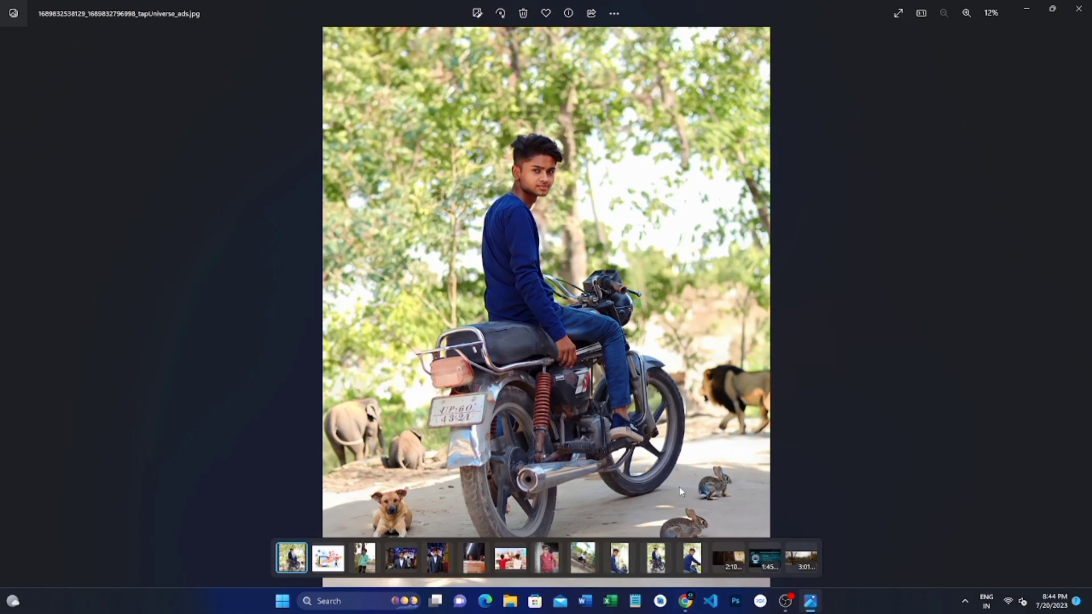
pyautogui.click(1080, 9)
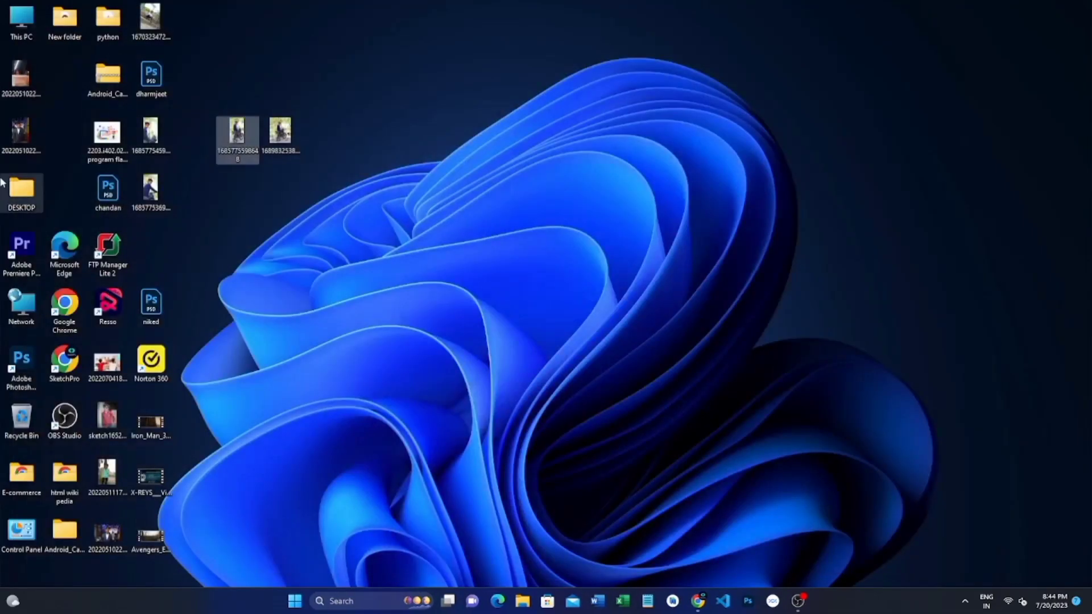
# Preview the white-bordered motorcycle photo 20230720_093714.jpg in the DESKTOP folder and upload it to Firefly's Generative fill
pyautogui.doubleClick(22, 24)
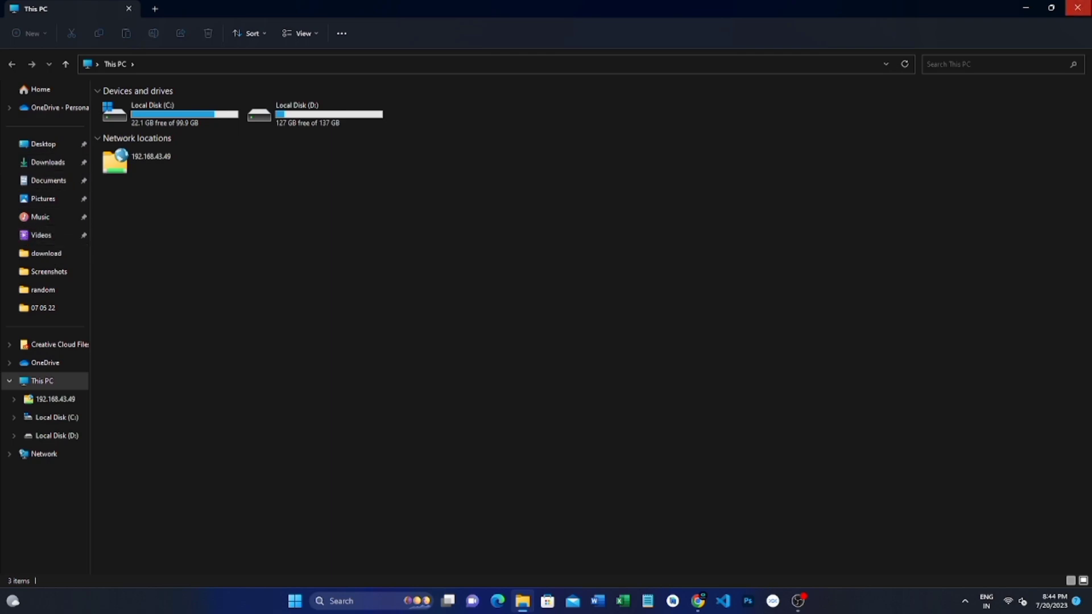
pyautogui.click(1078, 7)
pyautogui.doubleClick(35, 192)
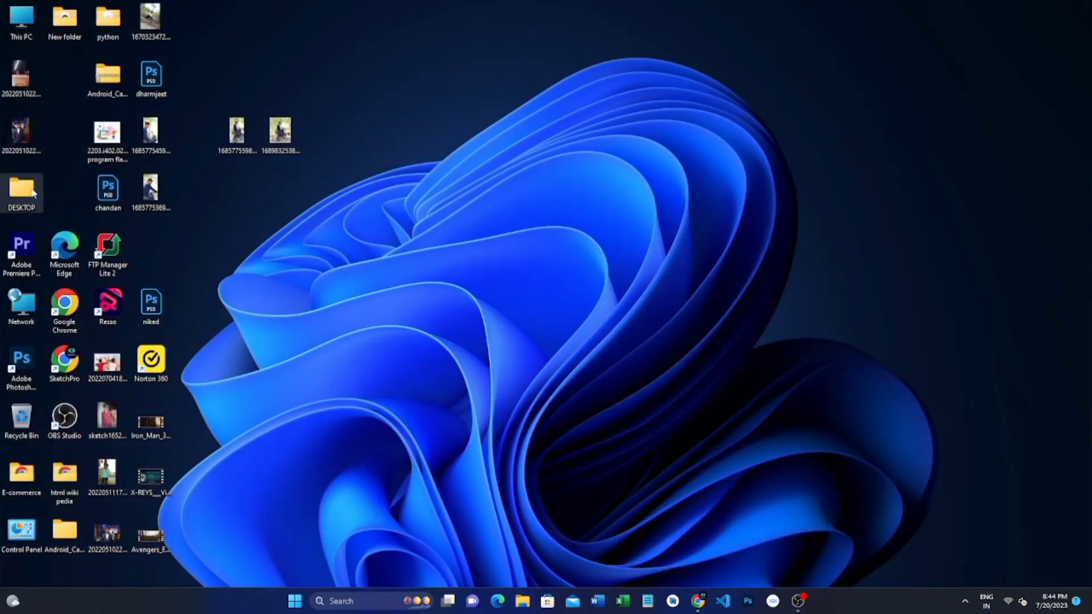
pyautogui.doubleClick(205, 168)
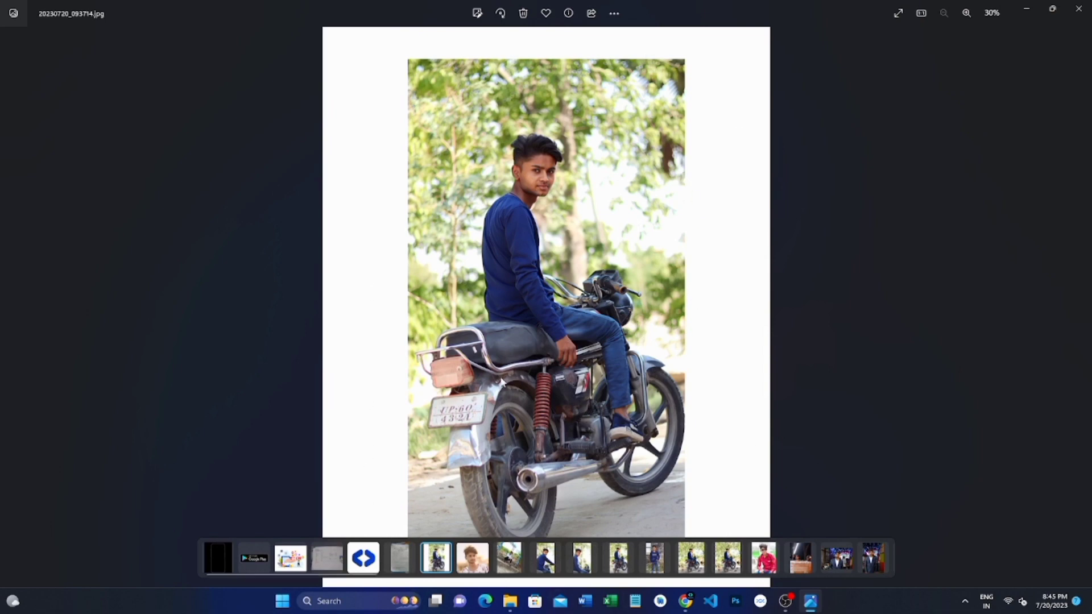
pyautogui.click(1078, 8)
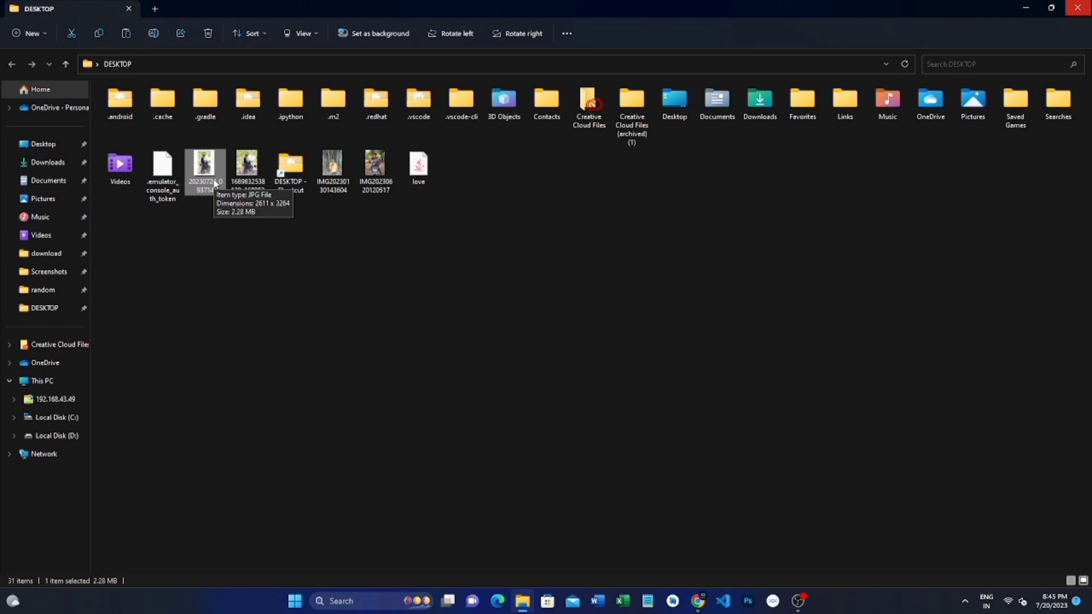
pyautogui.moveTo(214, 177); pyautogui.dragTo(569, 175)
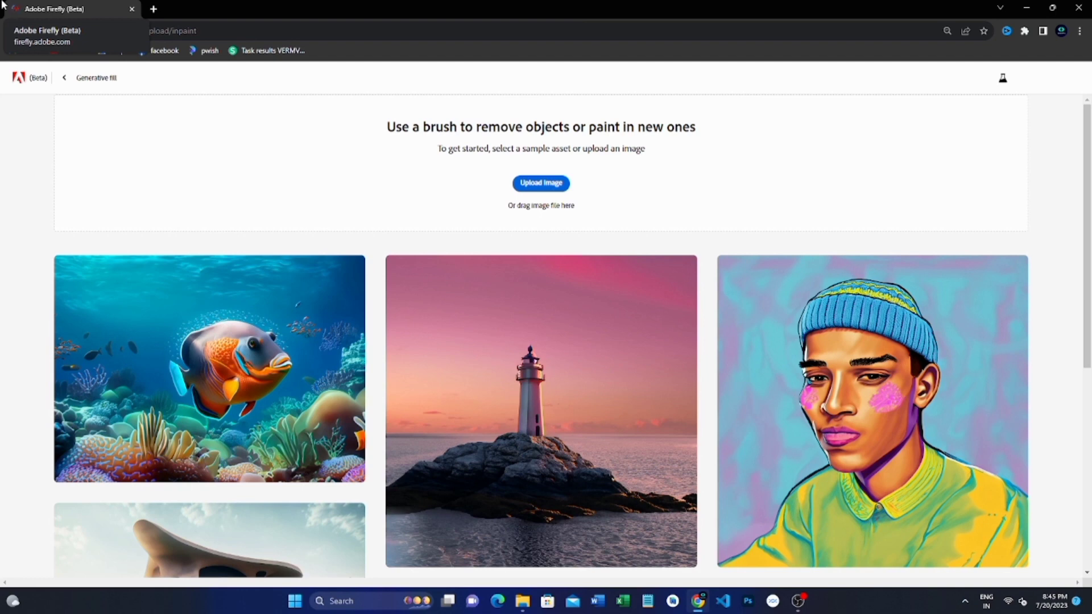
# Examine the sample images offered on the Generative fill start page
pyautogui.scroll(-1, 613, 206)
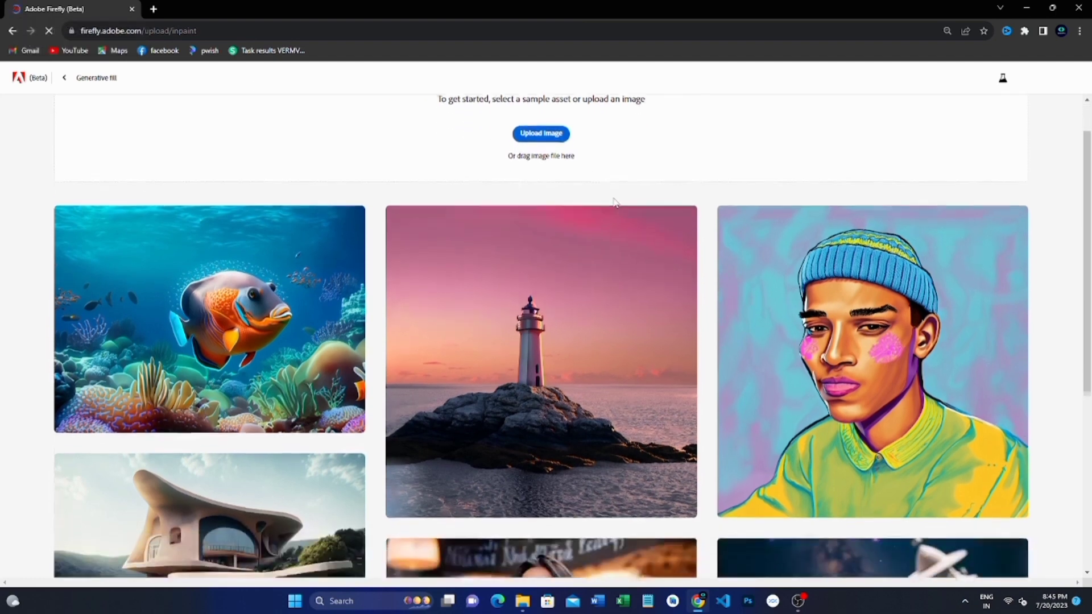
pyautogui.scroll(1, 615, 203)
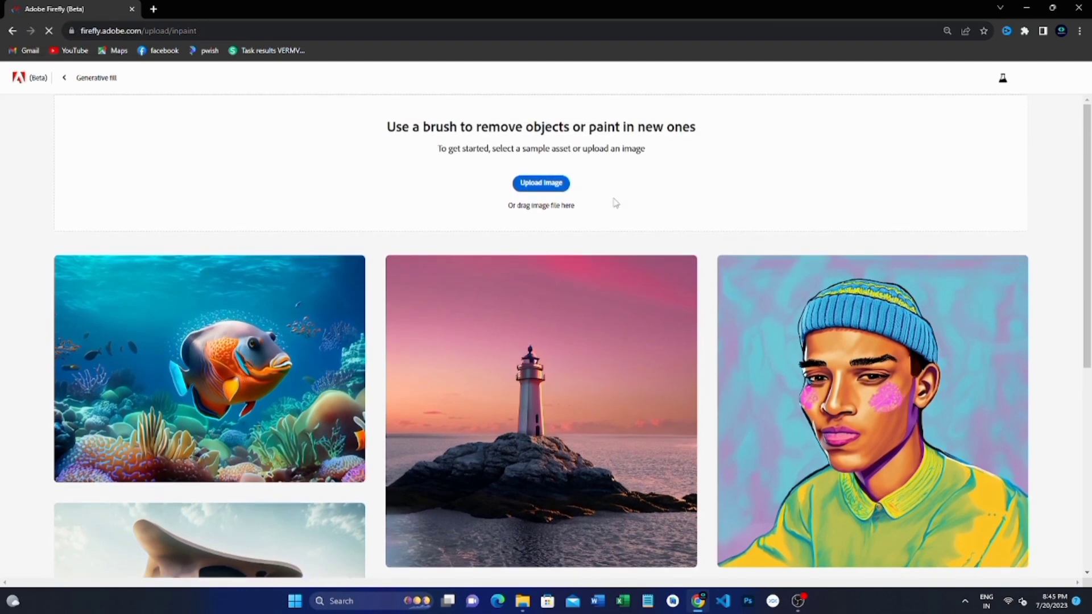
pyautogui.scroll(-6, 614, 204)
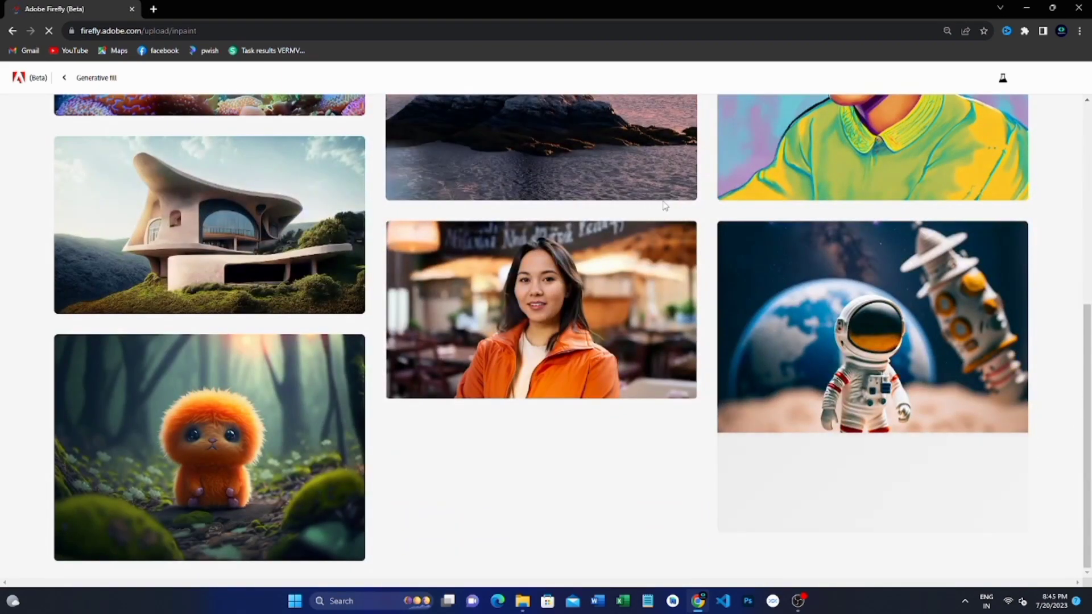
pyautogui.moveTo(254, 487)
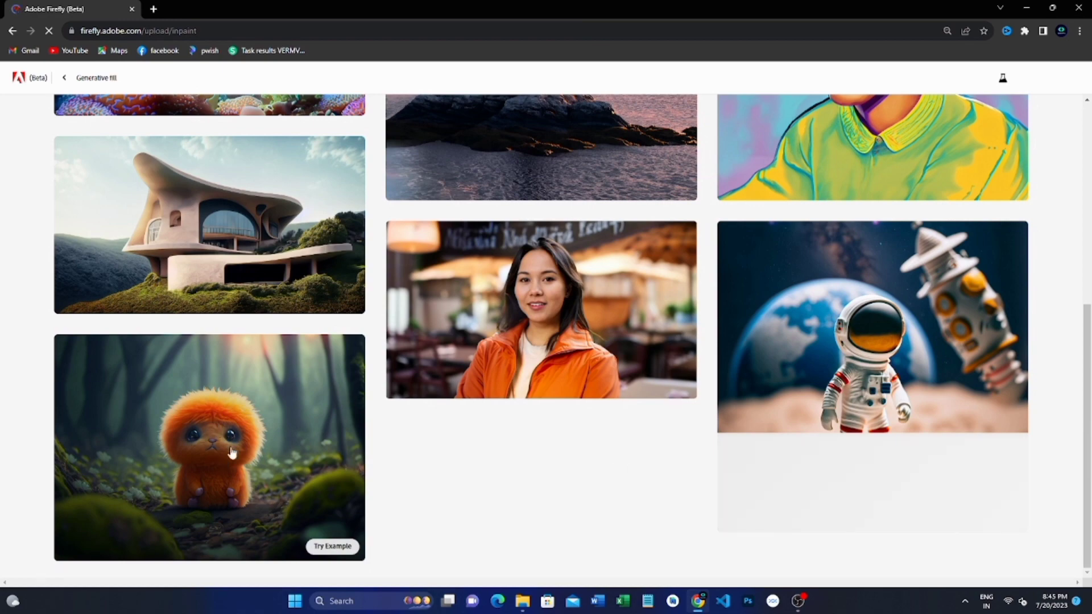
pyautogui.moveTo(576, 348)
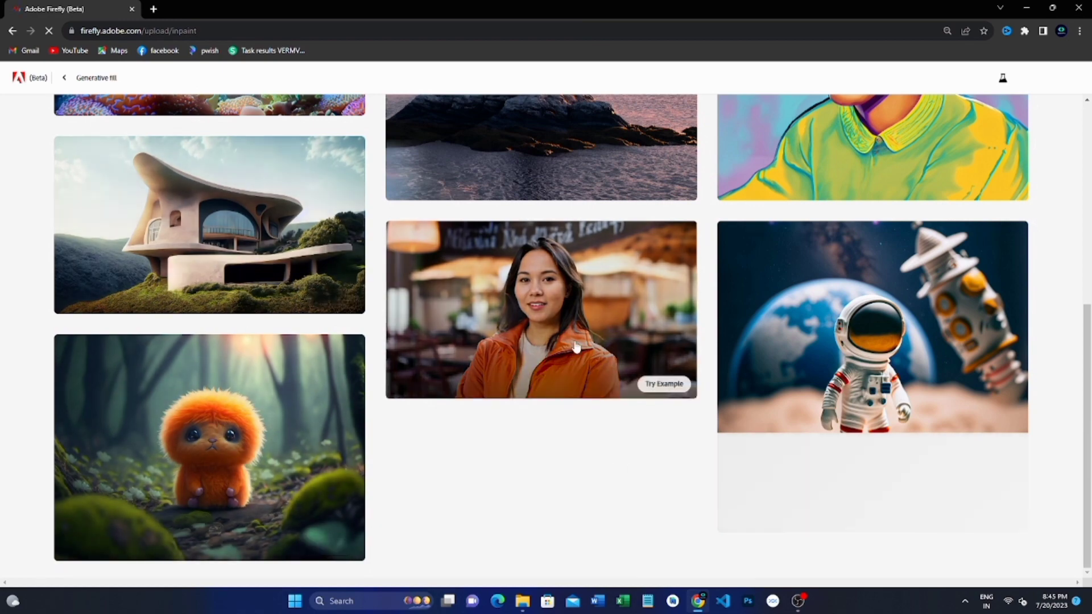
pyautogui.scroll(7, 576, 347)
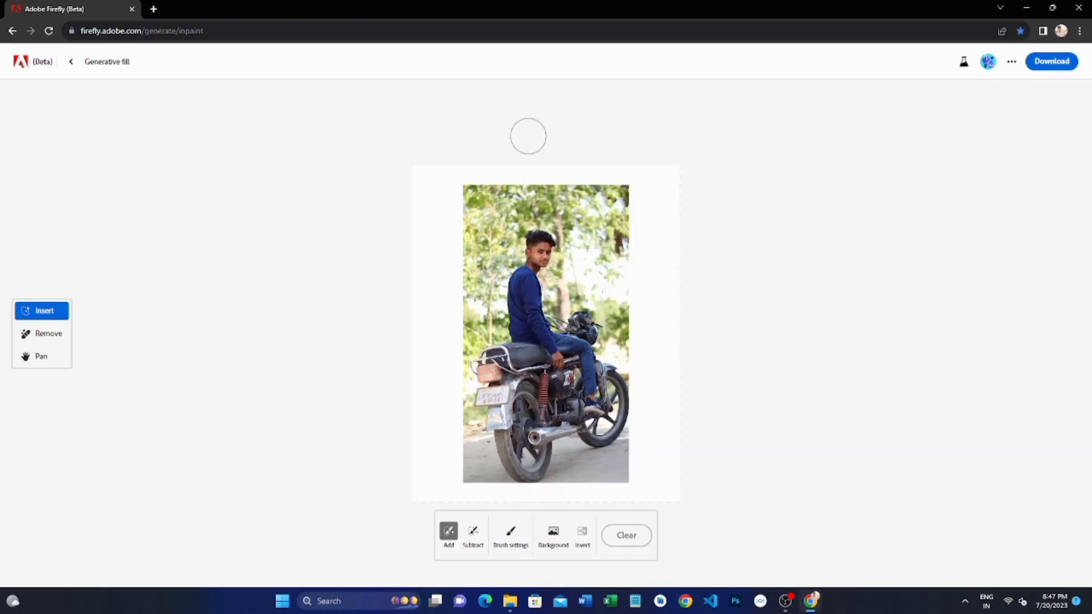
# Brush over the entire white border around the motorcycle photo and generate a fill with an empty prompt
pyautogui.scroll(-2, 617, 242)
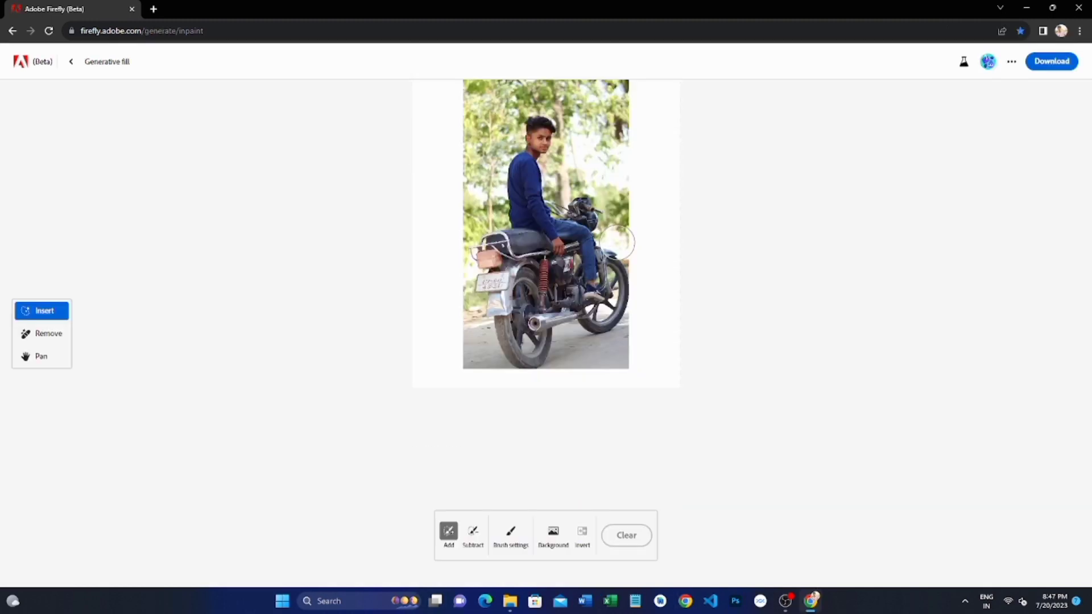
pyautogui.scroll(1, 617, 241)
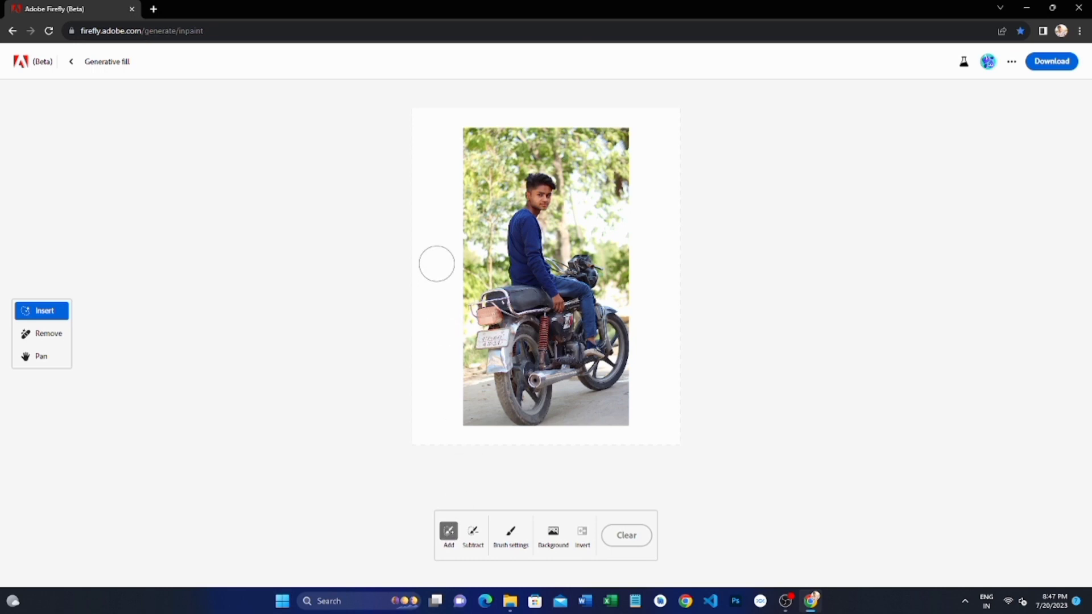
pyautogui.moveTo(437, 121)
pyautogui.mouseDown()
pyautogui.moveTo(429, 172)
pyautogui.moveTo(428, 93)
pyautogui.moveTo(417, 183)
pyautogui.moveTo(427, 190)
pyautogui.moveTo(445, 146)
pyautogui.moveTo(444, 111)
pyautogui.moveTo(417, 440)
pyautogui.moveTo(433, 363)
pyautogui.moveTo(424, 224)
pyautogui.moveTo(429, 429)
pyautogui.moveTo(532, 449)
pyautogui.moveTo(724, 444)
pyautogui.moveTo(505, 440)
pyautogui.moveTo(446, 409)
pyautogui.moveTo(434, 359)
pyautogui.moveTo(471, 427)
pyautogui.moveTo(550, 474)
pyautogui.moveTo(627, 457)
pyautogui.moveTo(676, 407)
pyautogui.moveTo(635, 423)
pyautogui.moveTo(647, 371)
pyautogui.moveTo(645, 383)
pyautogui.moveTo(672, 354)
pyautogui.moveTo(672, 396)
pyautogui.moveTo(689, 268)
pyautogui.moveTo(660, 156)
pyautogui.moveTo(665, 222)
pyautogui.moveTo(683, 111)
pyautogui.moveTo(664, 188)
pyautogui.moveTo(662, 110)
pyautogui.moveTo(631, 123)
pyautogui.moveTo(643, 373)
pyautogui.moveTo(683, 232)
pyautogui.moveTo(671, 263)
pyautogui.mouseUp()
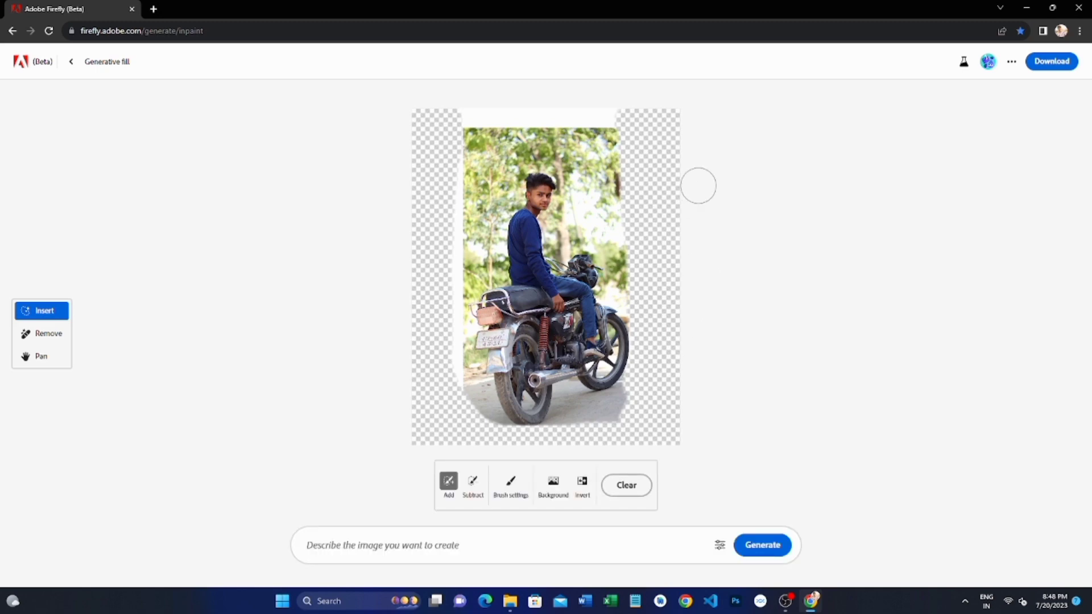
pyautogui.moveTo(643, 148)
pyautogui.mouseDown()
pyautogui.moveTo(552, 115)
pyautogui.moveTo(387, 107)
pyautogui.moveTo(468, 127)
pyautogui.moveTo(611, 123)
pyautogui.moveTo(466, 135)
pyautogui.moveTo(437, 343)
pyautogui.moveTo(446, 387)
pyautogui.moveTo(449, 324)
pyautogui.moveTo(444, 346)
pyautogui.mouseUp()
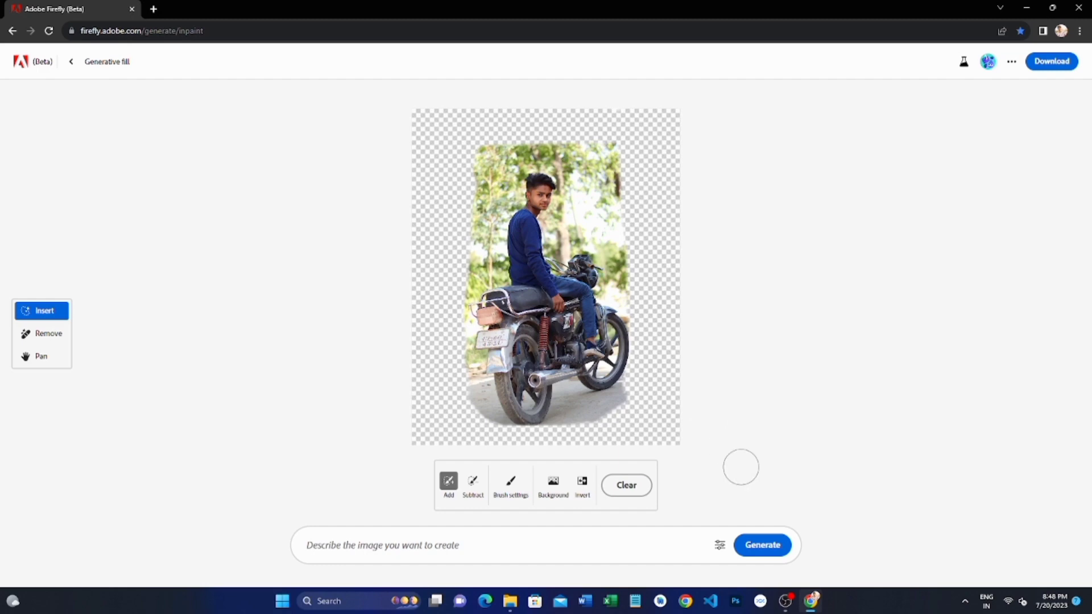
pyautogui.click(759, 546)
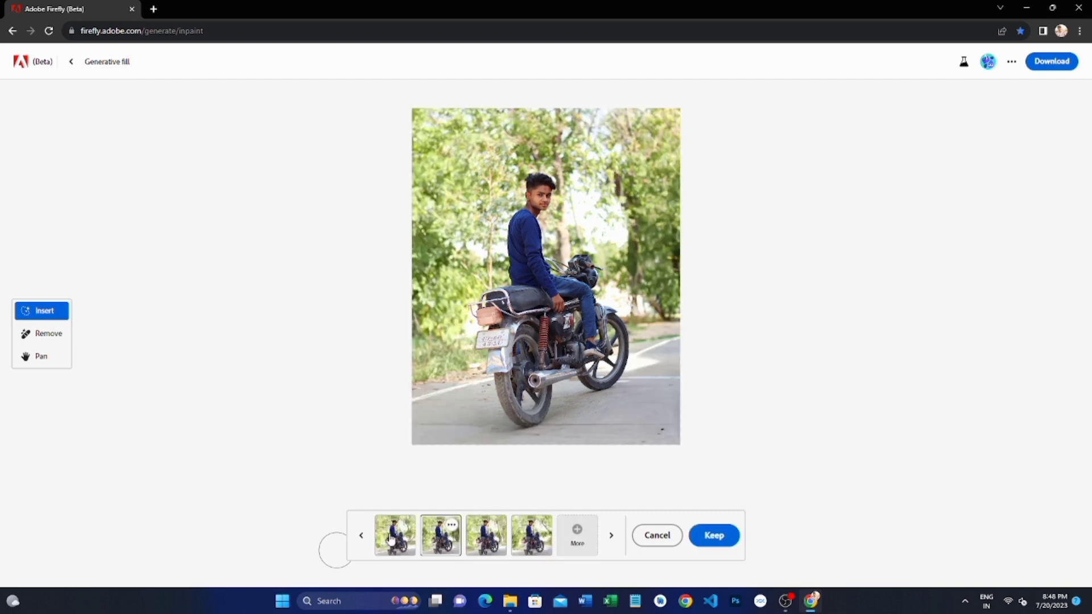
# Compare the first and second background variations and keep the second one
pyautogui.click(392, 540)
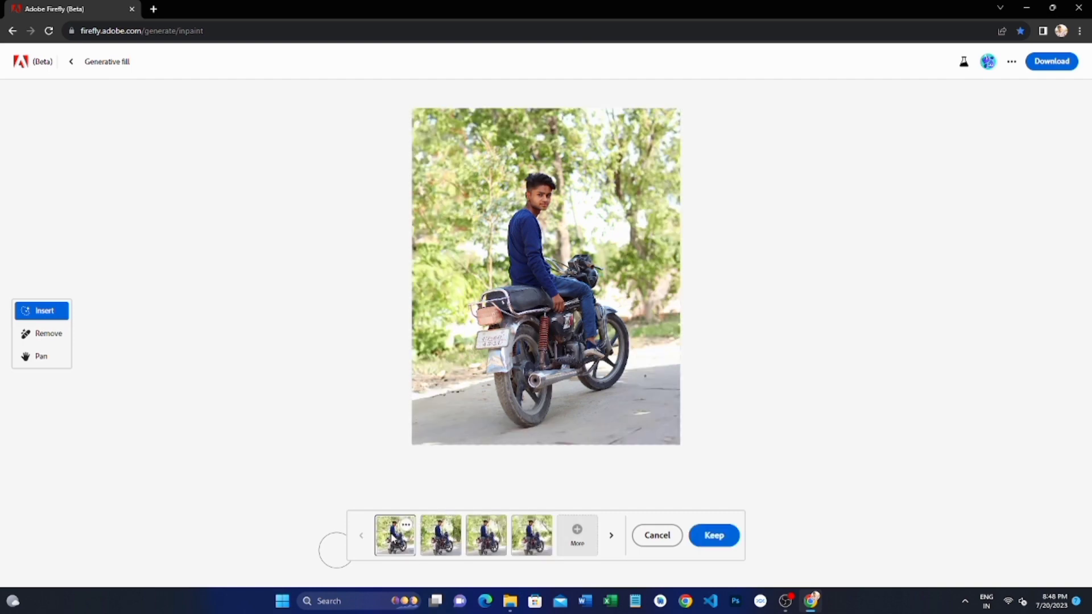
pyautogui.click(446, 545)
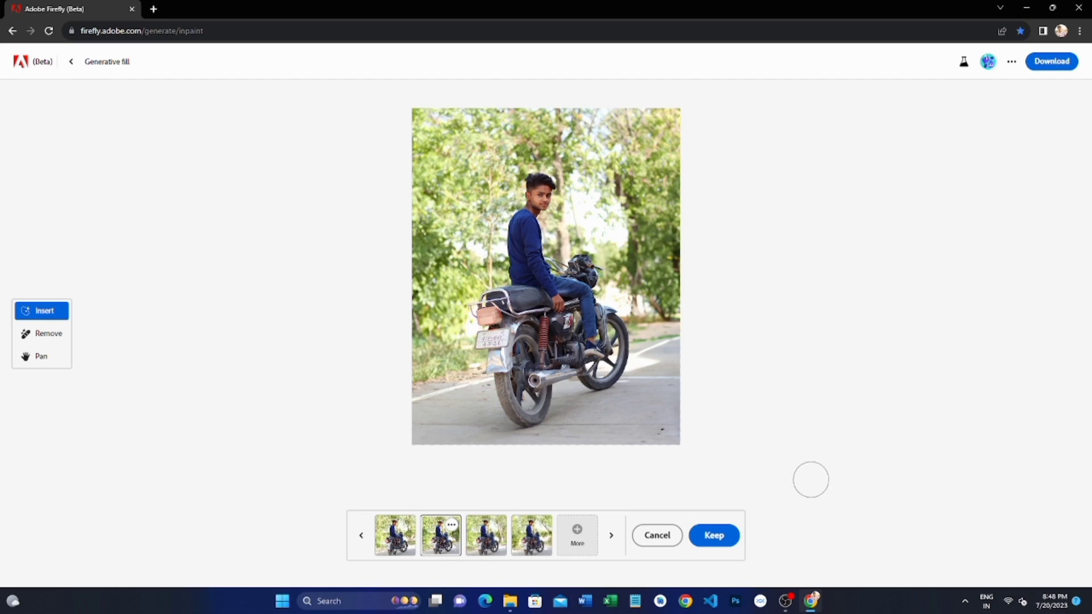
pyautogui.click(715, 536)
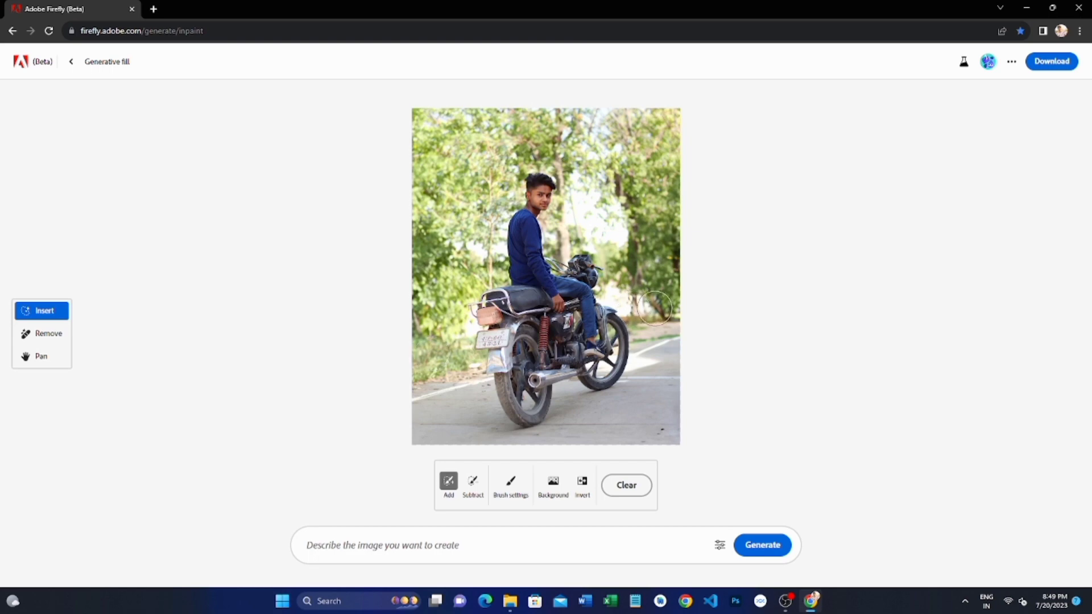
# Mask a patch of roadside ahead of the motorcycle's front wheel and try generating a fill with the prompt "girrafe"
pyautogui.moveTo(655, 308)
pyautogui.mouseDown()
pyautogui.moveTo(665, 319)
pyautogui.moveTo(643, 287)
pyautogui.moveTo(660, 314)
pyautogui.mouseUp()
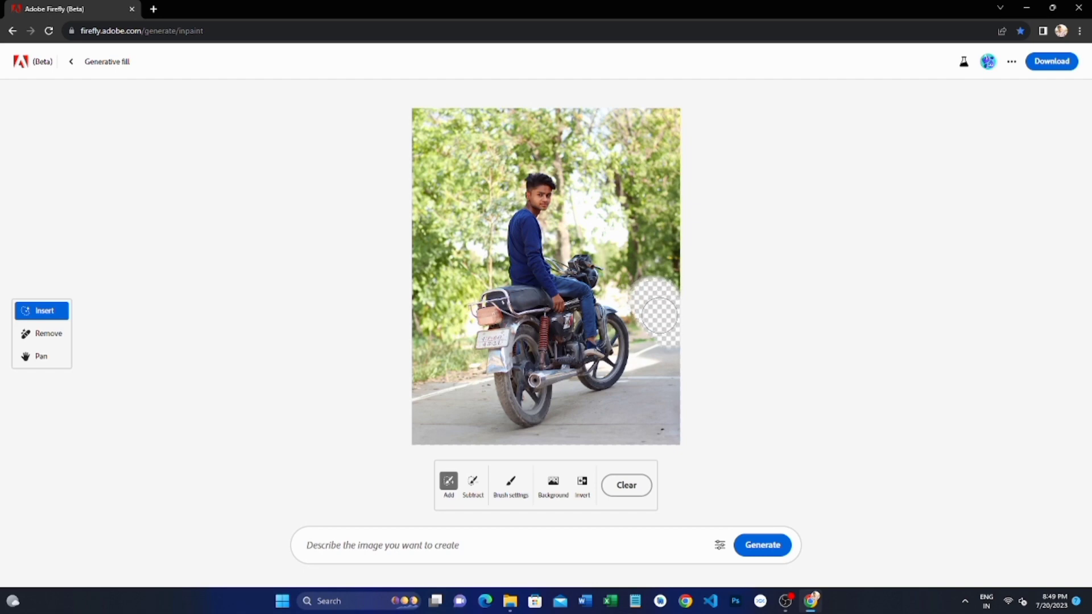
pyautogui.click(523, 553)
pyautogui.write('girrafe')
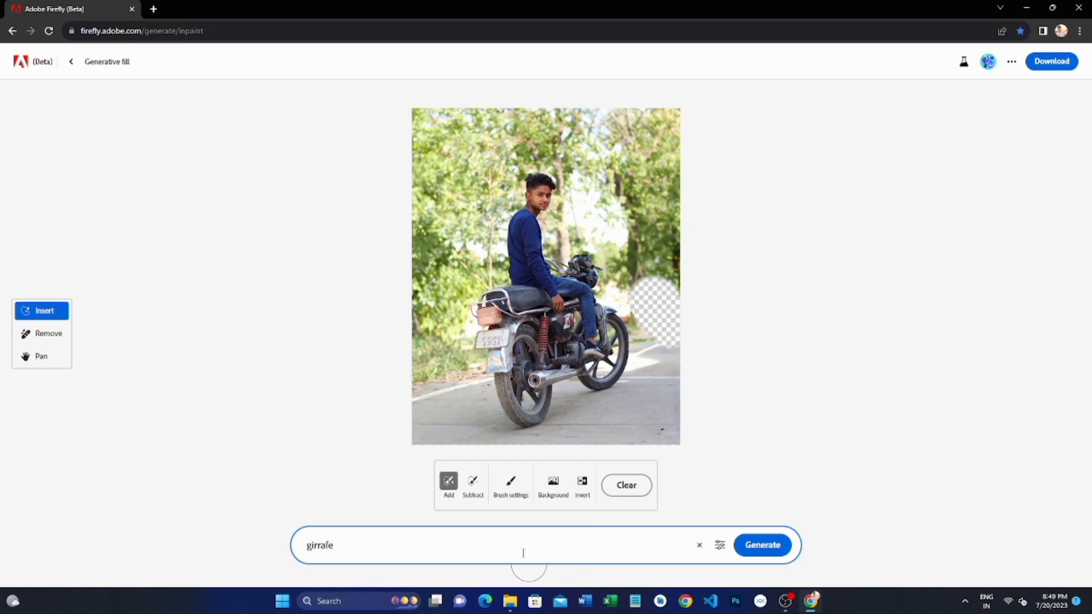
pyautogui.press('Return')
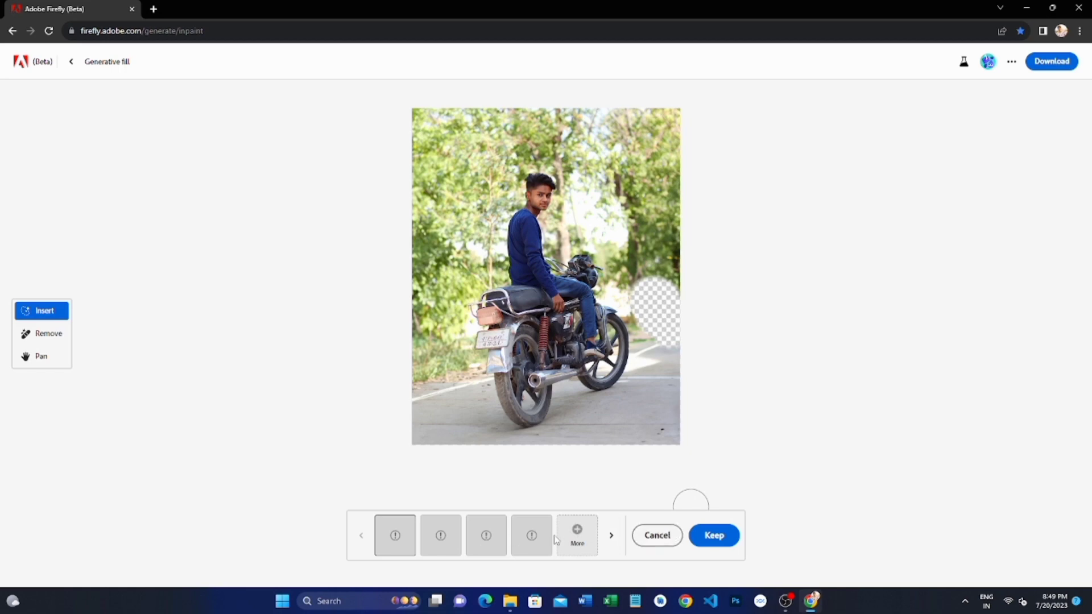
pyautogui.click(651, 538)
# Replace the prompt with "horse" and generate a fill for the masked roadside patch
pyautogui.click(490, 538)
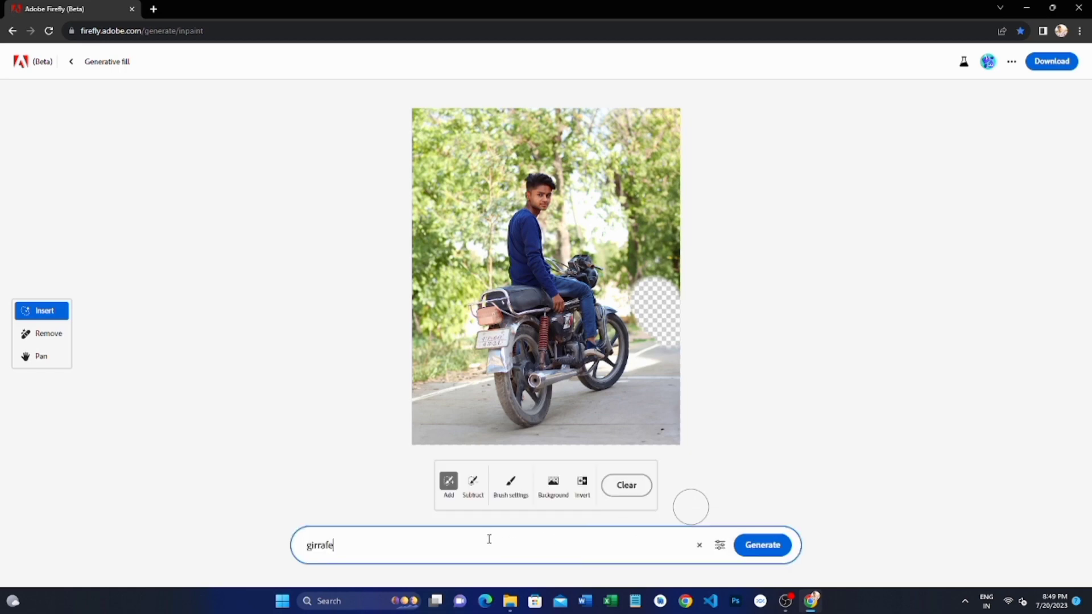
pyautogui.press('BackSpace')
pyautogui.press('BackSpace')
pyautogui.press('BackSpace')
pyautogui.press('BackSpace')
pyautogui.press('BackSpace')
pyautogui.press('BackSpace')
pyautogui.press('BackSpace')
pyautogui.write('l')
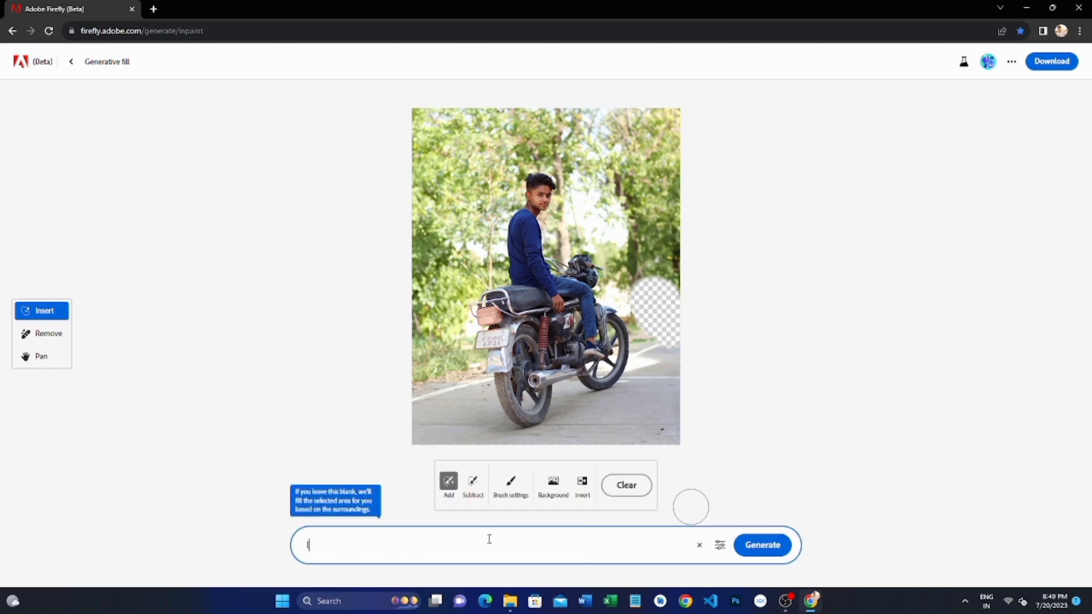
pyautogui.press('BackSpace')
pyautogui.write('horse')
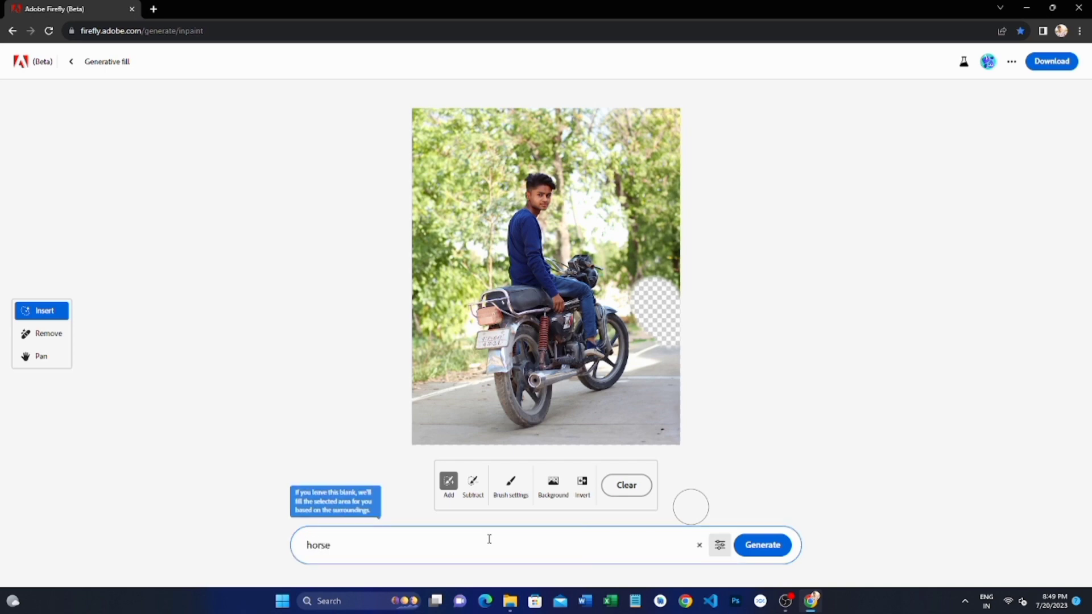
pyautogui.press('Return')
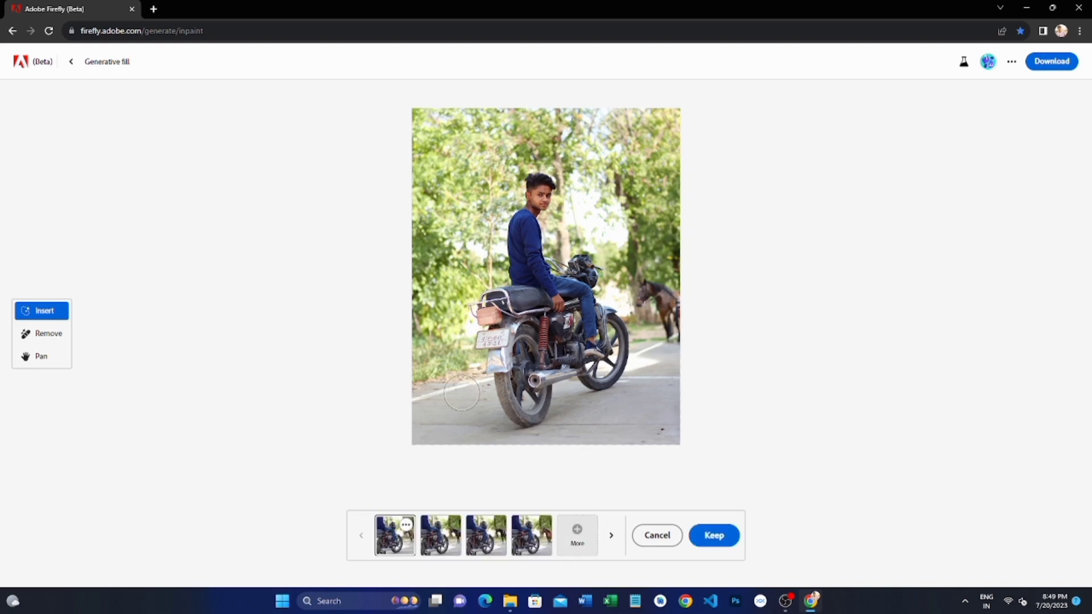
# Compare the four horse variations and keep the first one
pyautogui.click(496, 548)
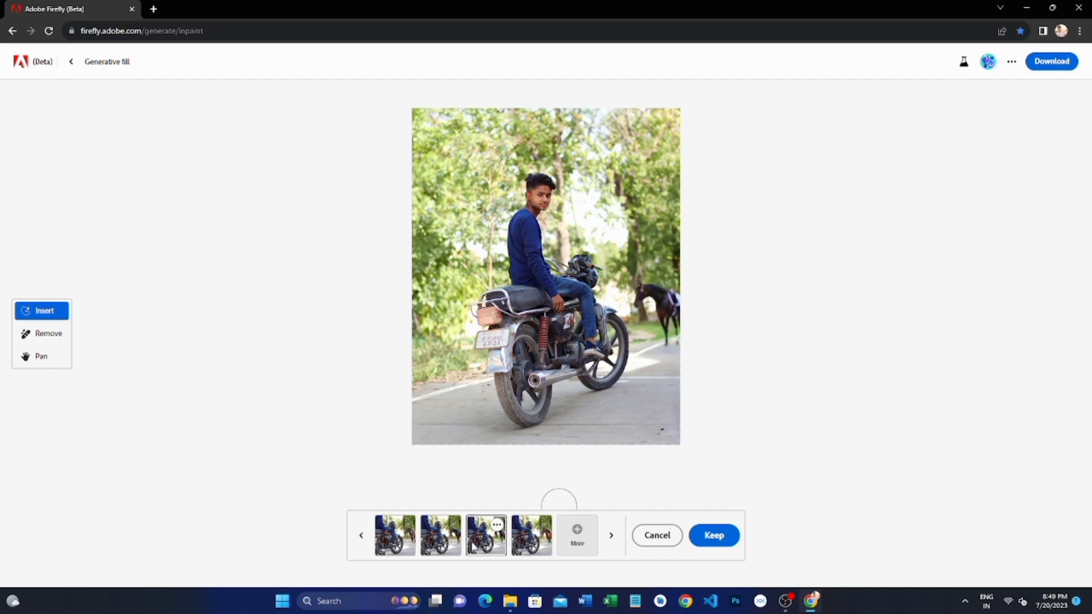
pyautogui.click(444, 543)
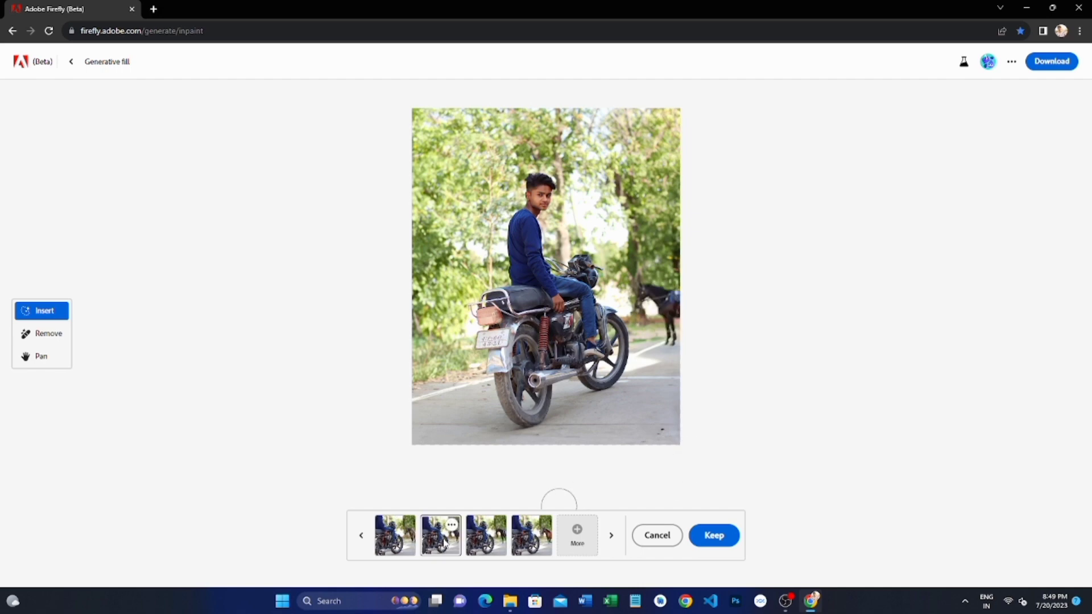
pyautogui.click(542, 544)
pyautogui.click(483, 546)
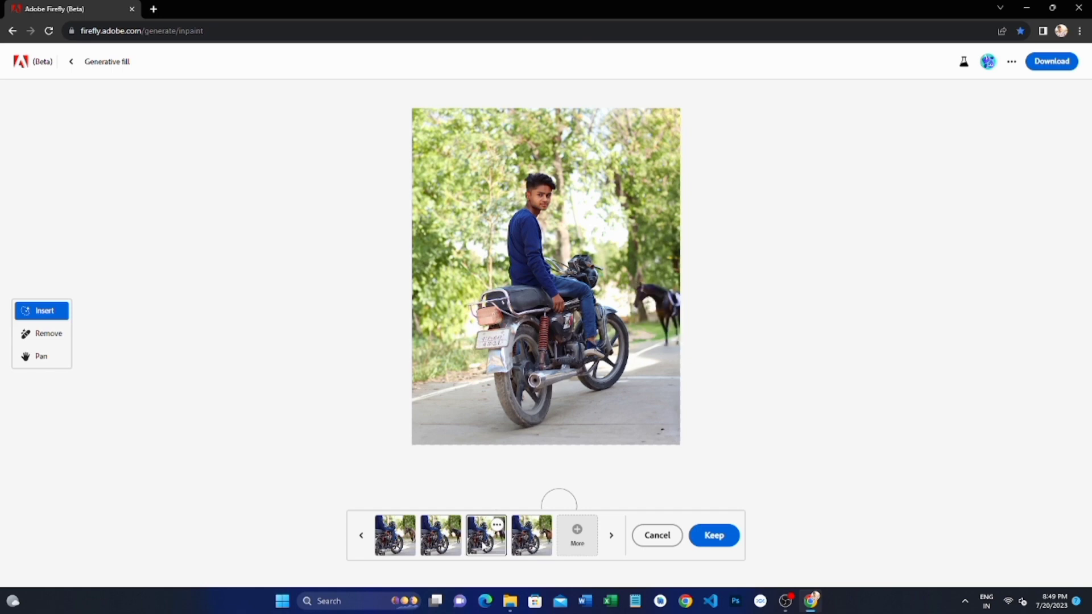
pyautogui.click(436, 549)
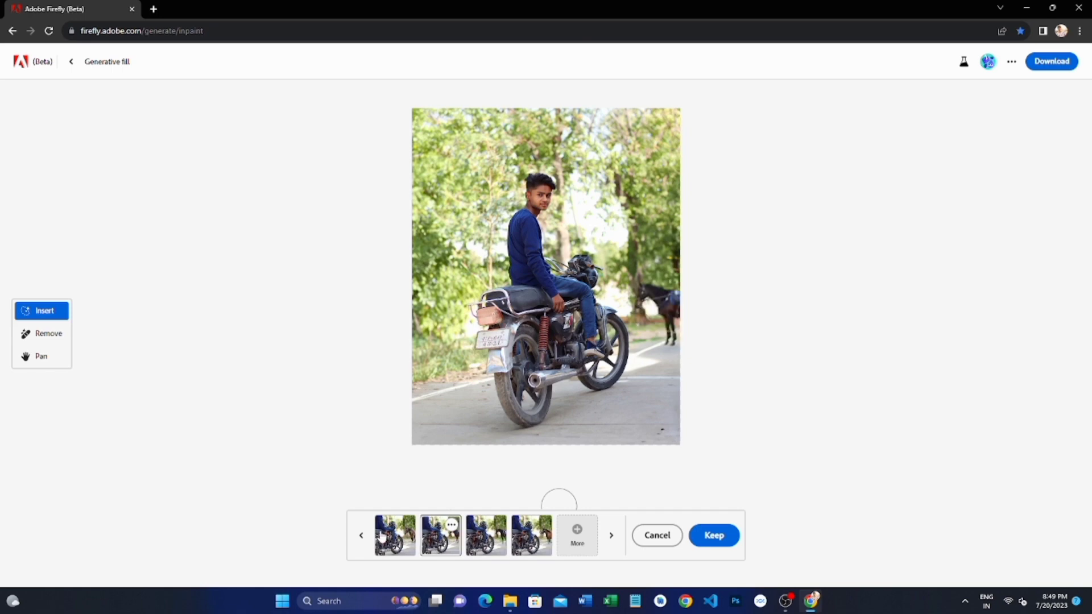
pyautogui.click(380, 537)
pyautogui.click(431, 543)
pyautogui.click(405, 539)
pyautogui.click(531, 538)
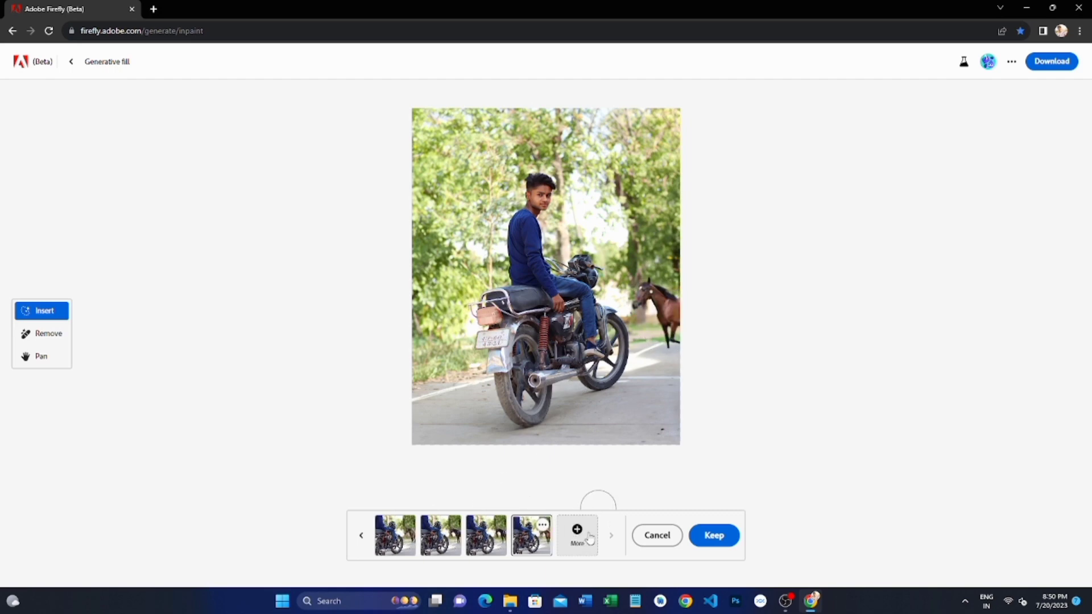
pyautogui.click(389, 544)
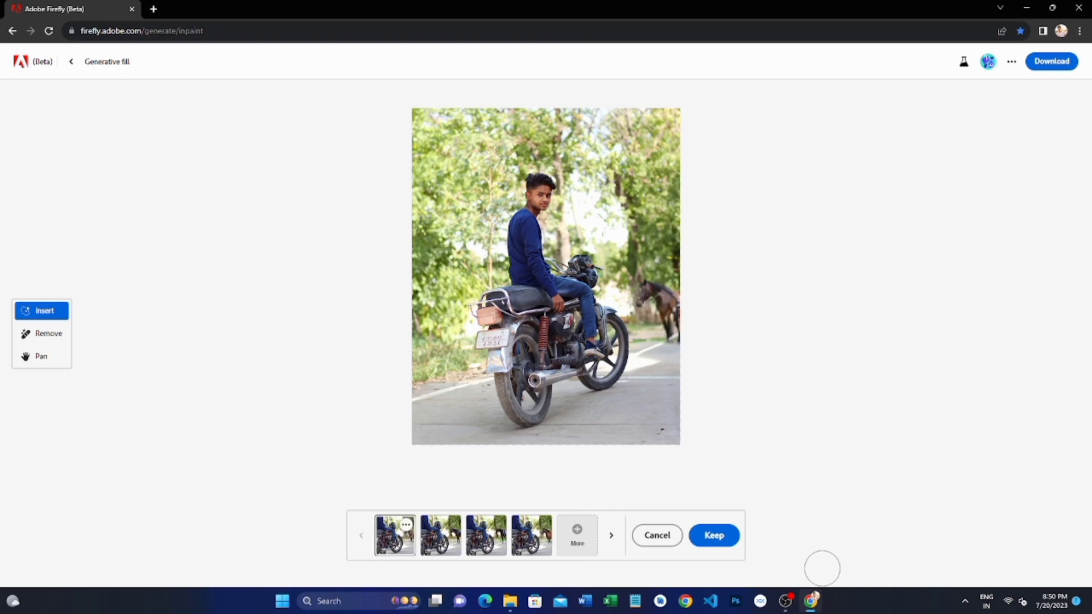
pyautogui.click(709, 537)
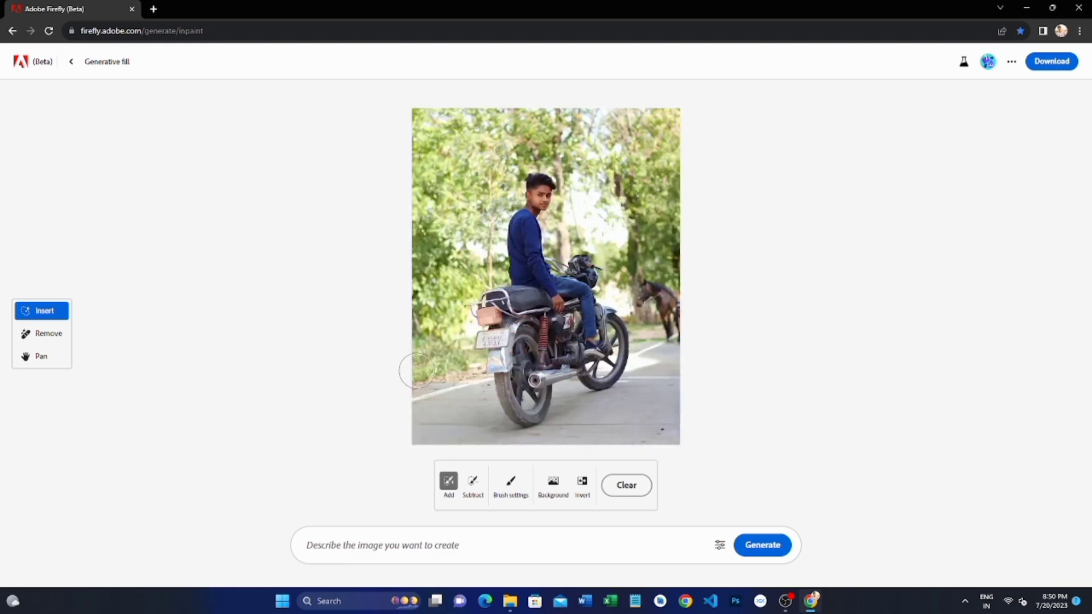
# Mask the grassy roadside behind the motorcycle's rear, view the tapUniverse_ads example photo from the DESKTOP folder, and return to Firefly
pyautogui.moveTo(441, 342)
pyautogui.mouseDown()
pyautogui.moveTo(427, 358)
pyautogui.moveTo(448, 332)
pyautogui.mouseUp()
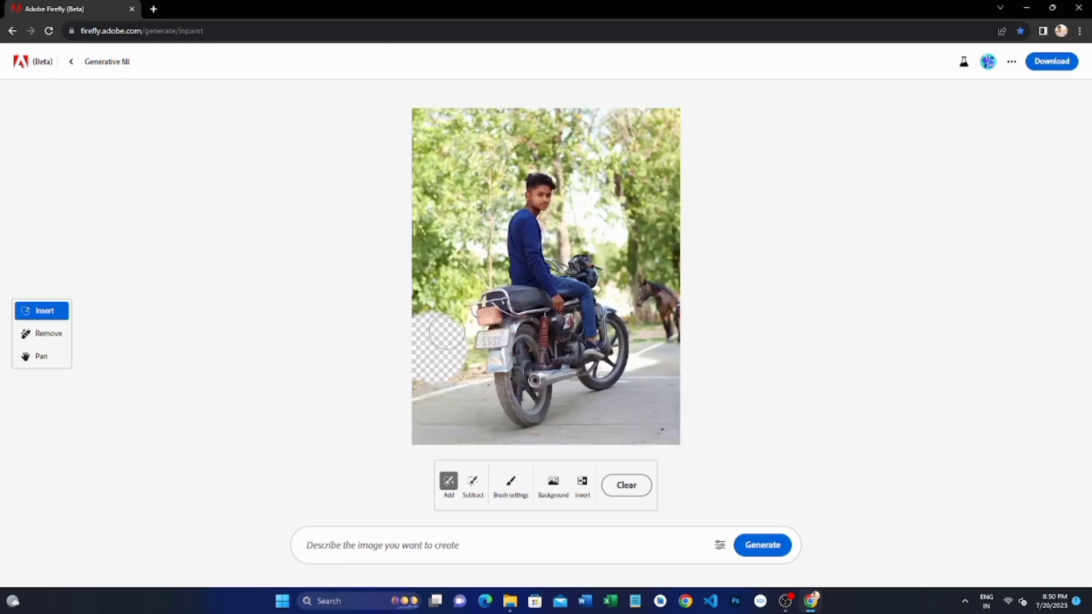
pyautogui.click(1027, 7)
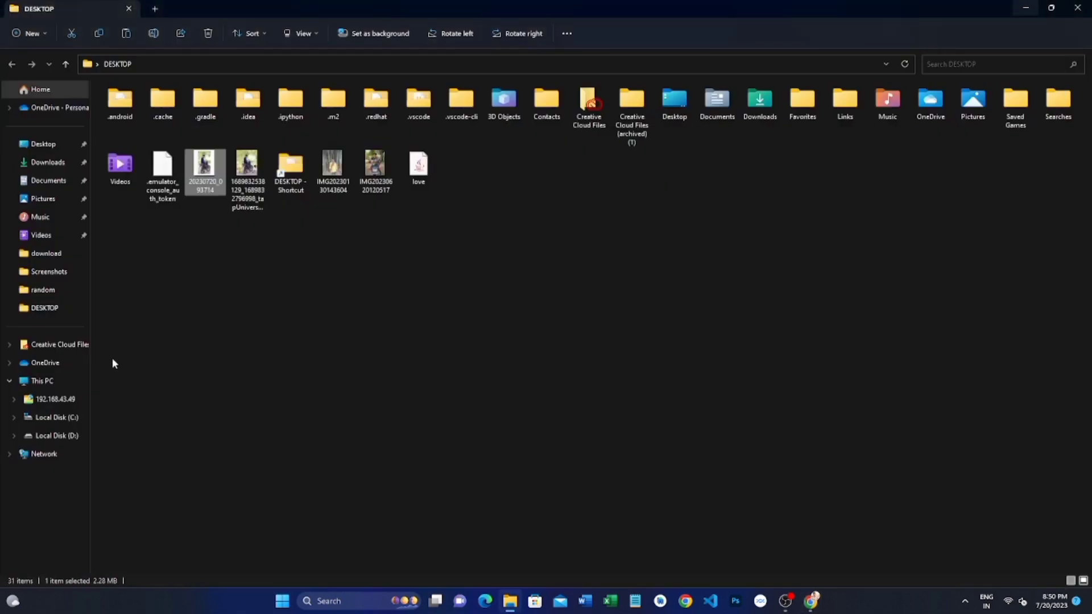
pyautogui.doubleClick(257, 168)
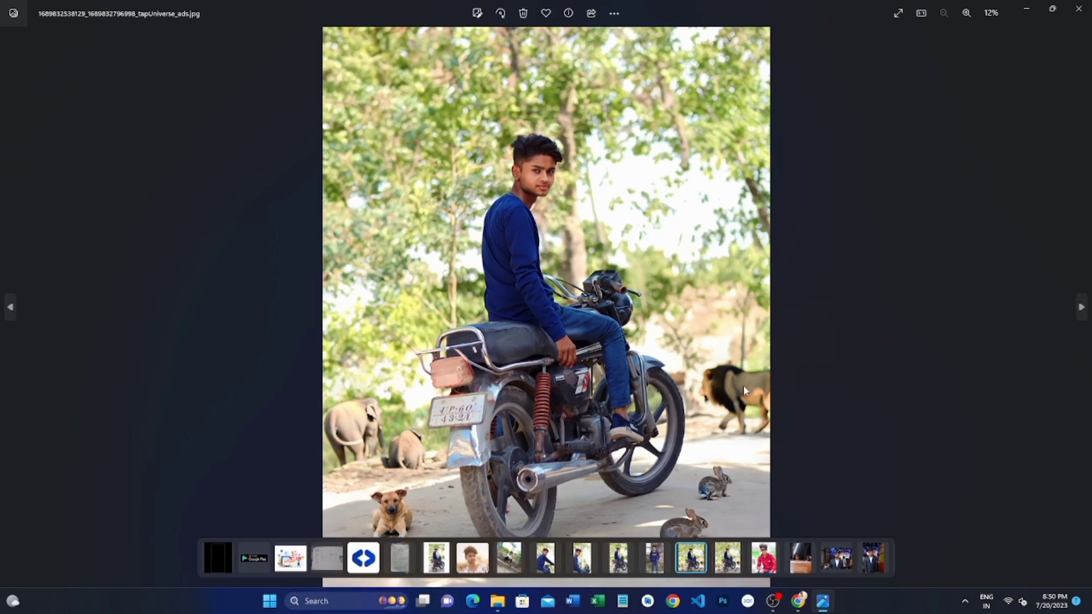
pyautogui.click(1079, 9)
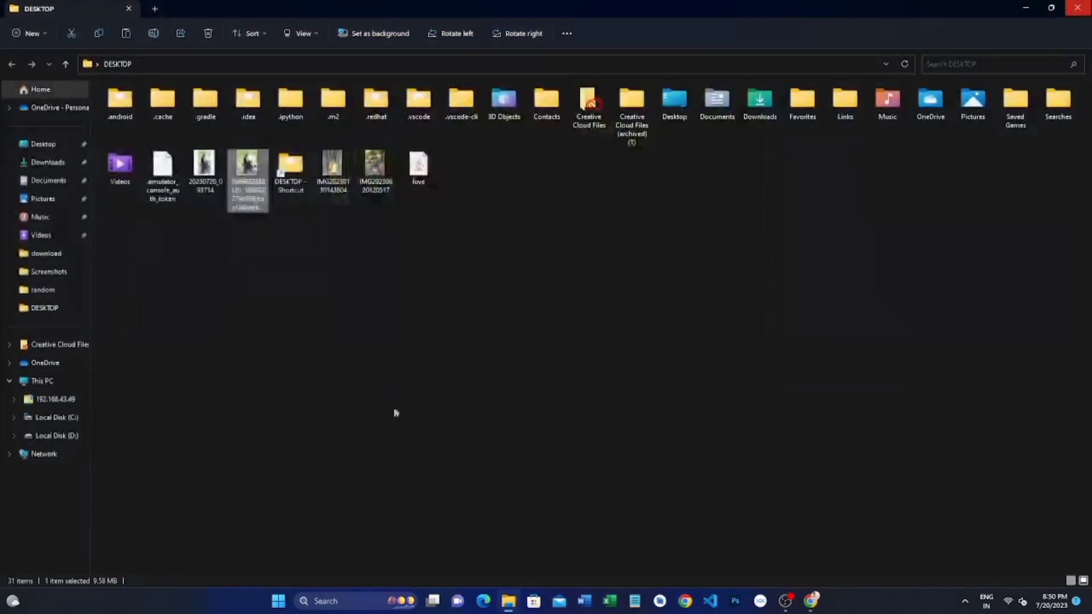
pyautogui.click(812, 602)
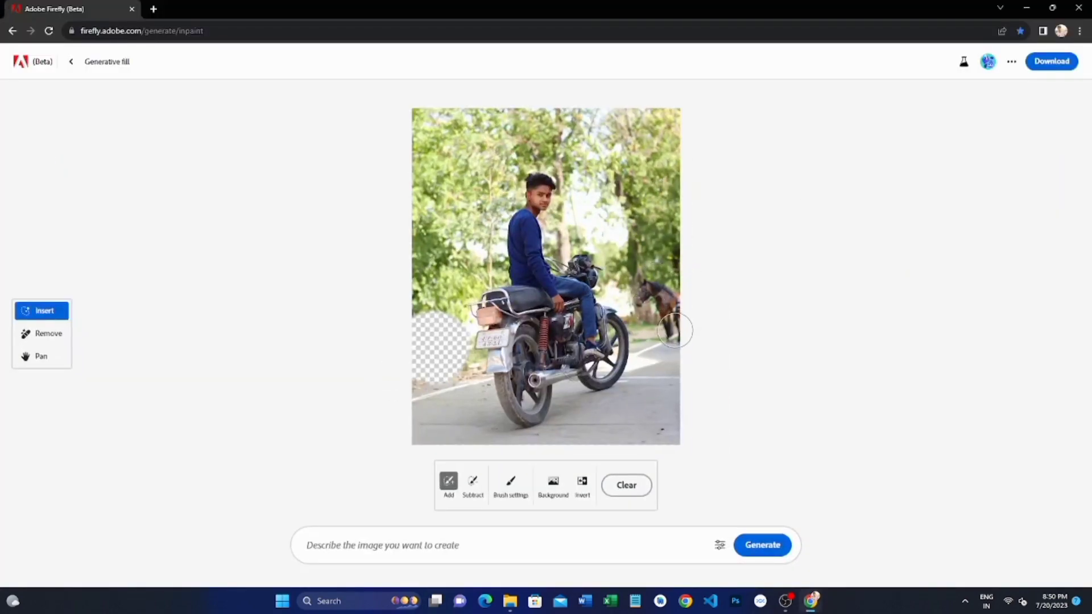
# Generate a fill for the masked patch behind the motorcycle with the prompt "panther"
pyautogui.click(504, 540)
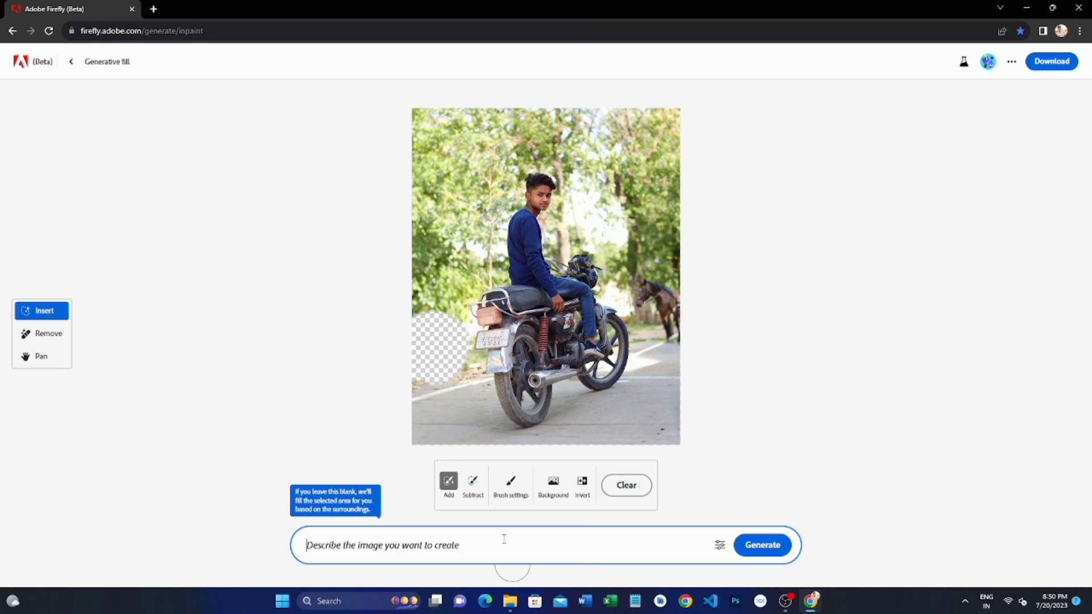
pyautogui.write('pather')
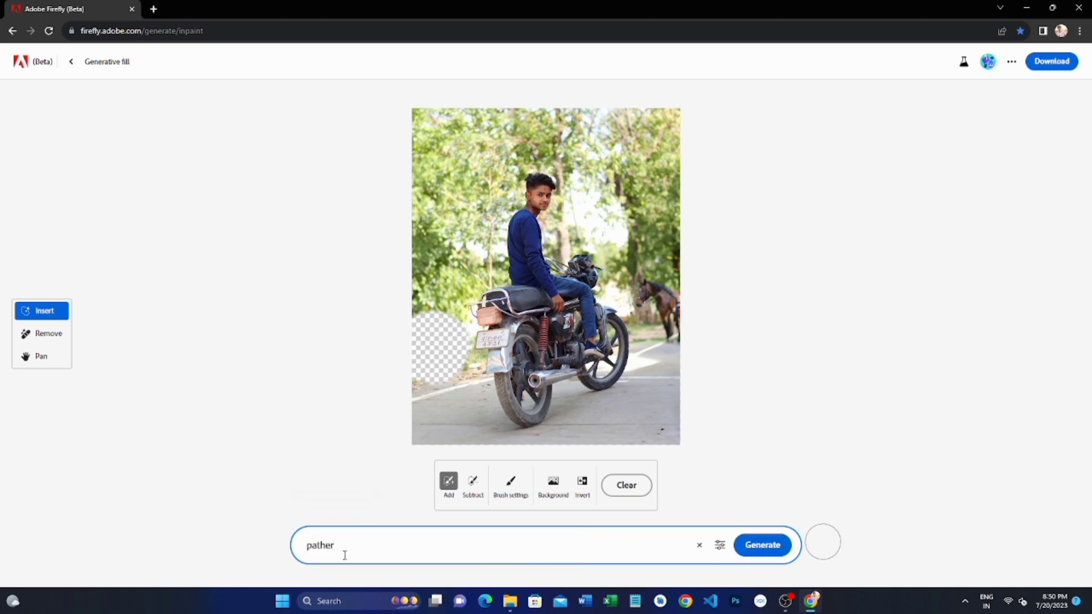
pyautogui.click(319, 547)
pyautogui.write('n')
pyautogui.click(762, 550)
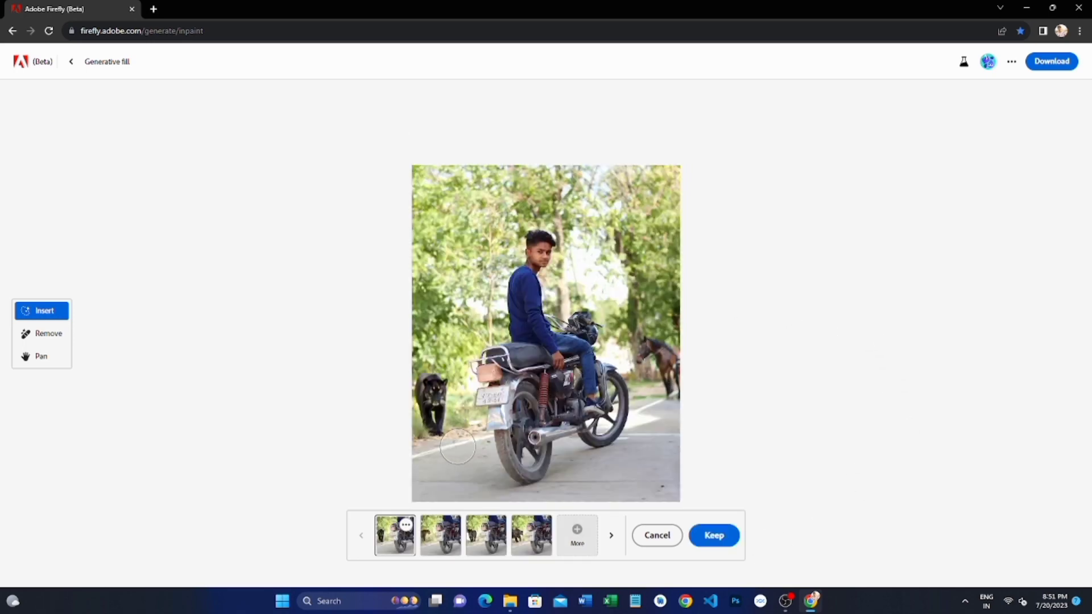
# Compare the four panther variations and keep the second one
pyautogui.click(449, 548)
pyautogui.click(478, 546)
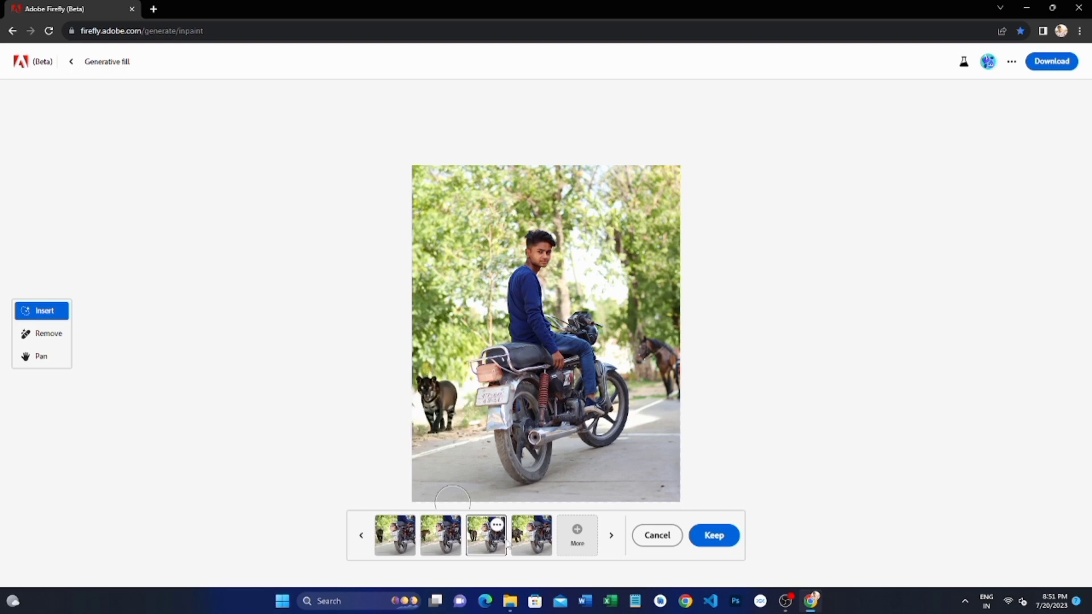
pyautogui.click(526, 543)
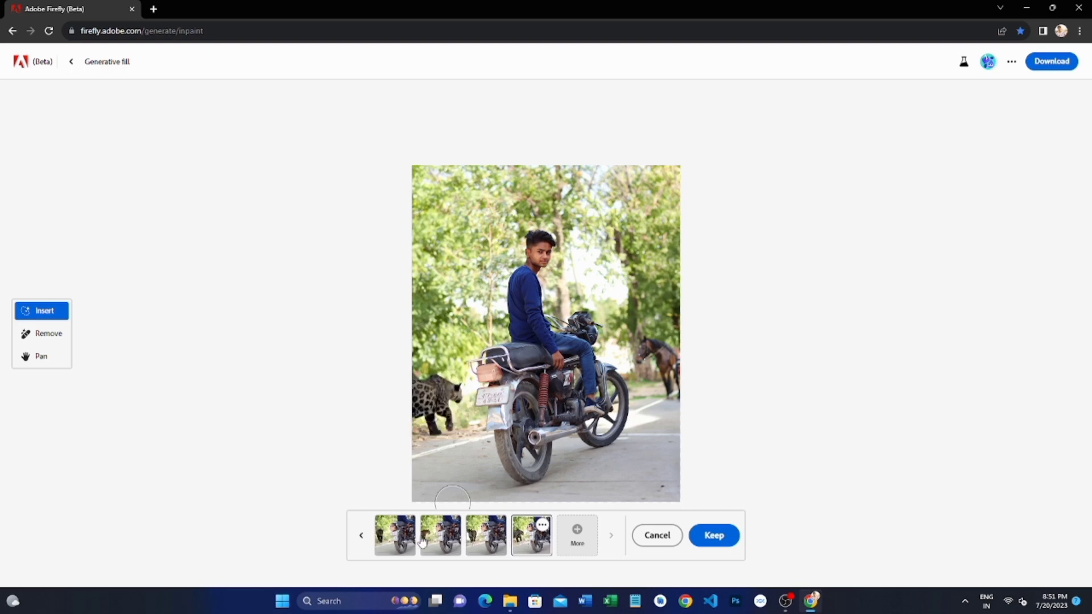
pyautogui.click(396, 544)
pyautogui.click(436, 543)
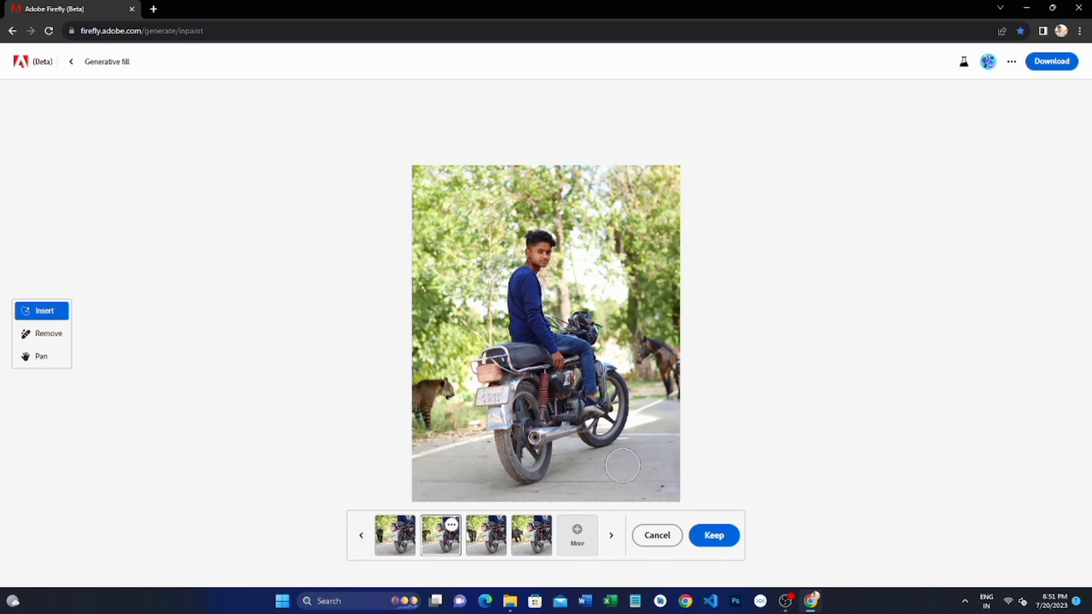
pyautogui.click(714, 538)
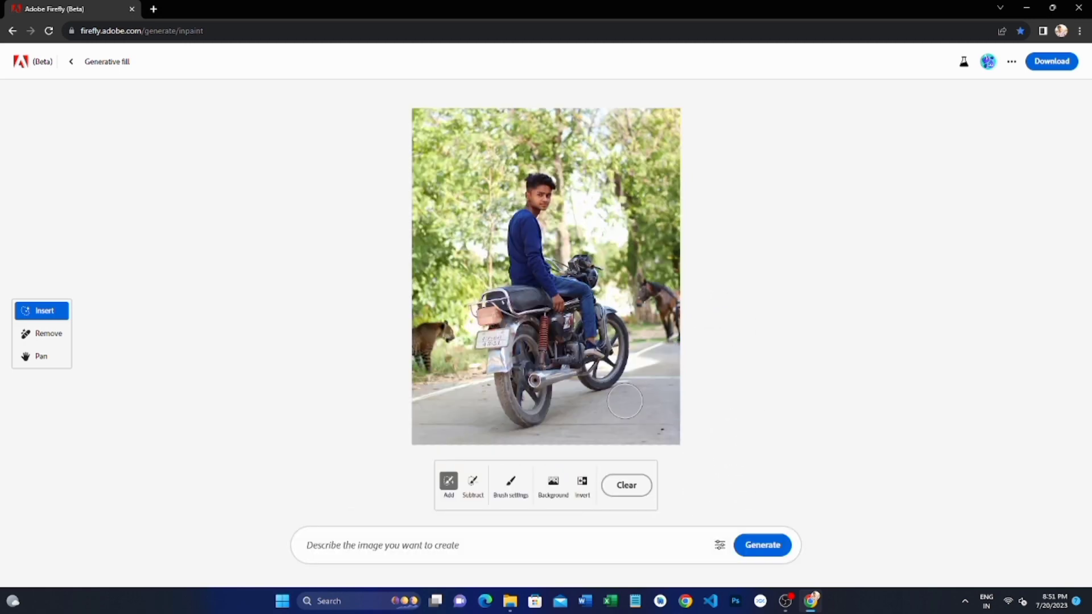
# Mask a patch of road below the motorcycle's front wheel and generate a fill with the prompt "dog"
pyautogui.moveTo(626, 402)
pyautogui.mouseDown()
pyautogui.moveTo(615, 413)
pyautogui.moveTo(631, 395)
pyautogui.moveTo(634, 413)
pyautogui.moveTo(635, 401)
pyautogui.mouseUp()
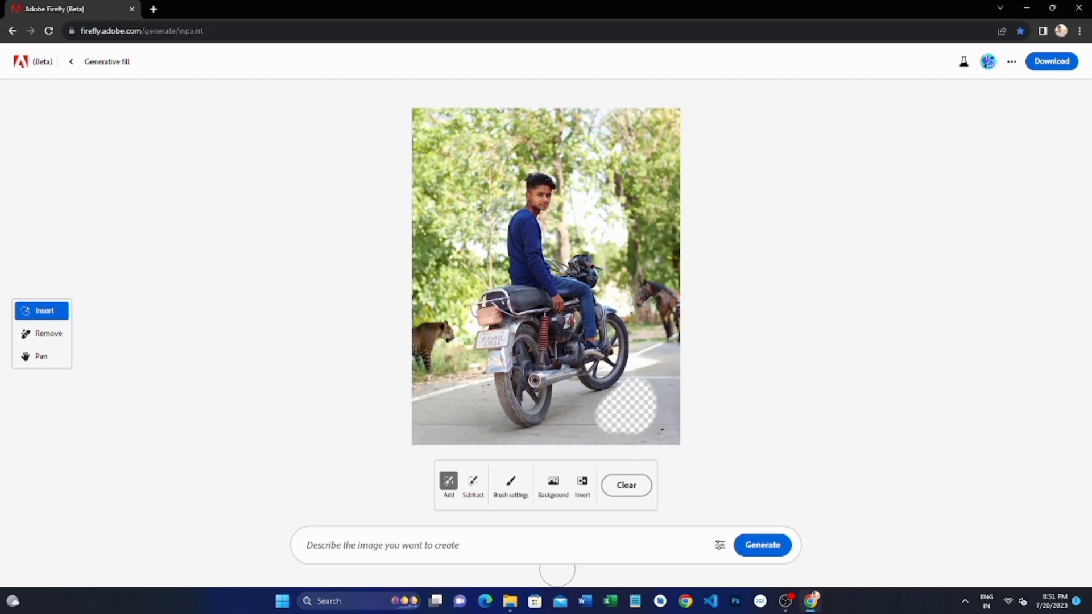
pyautogui.click(559, 553)
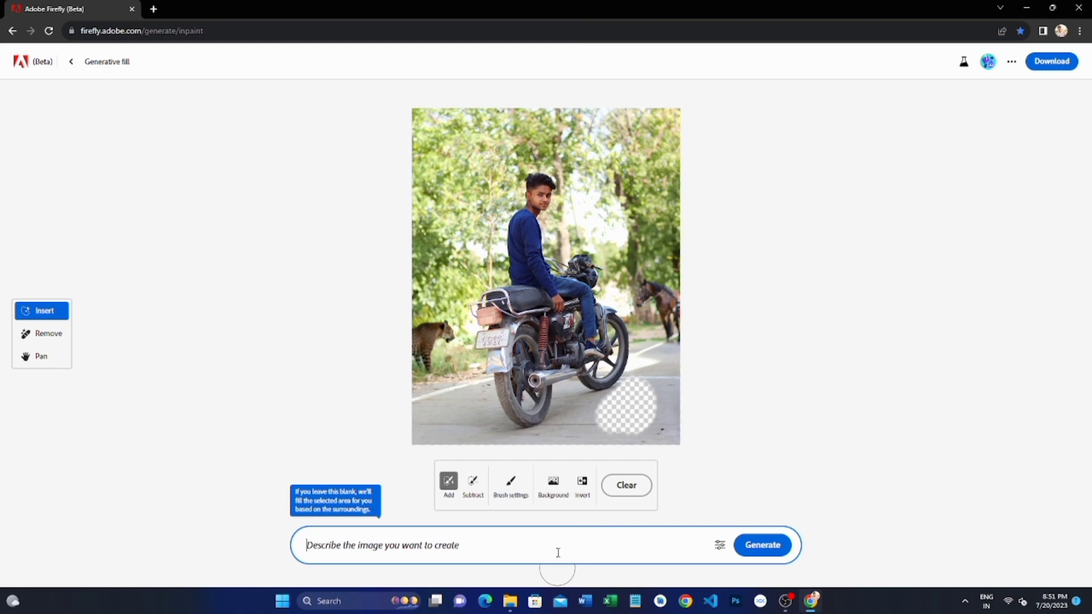
pyautogui.write('d')
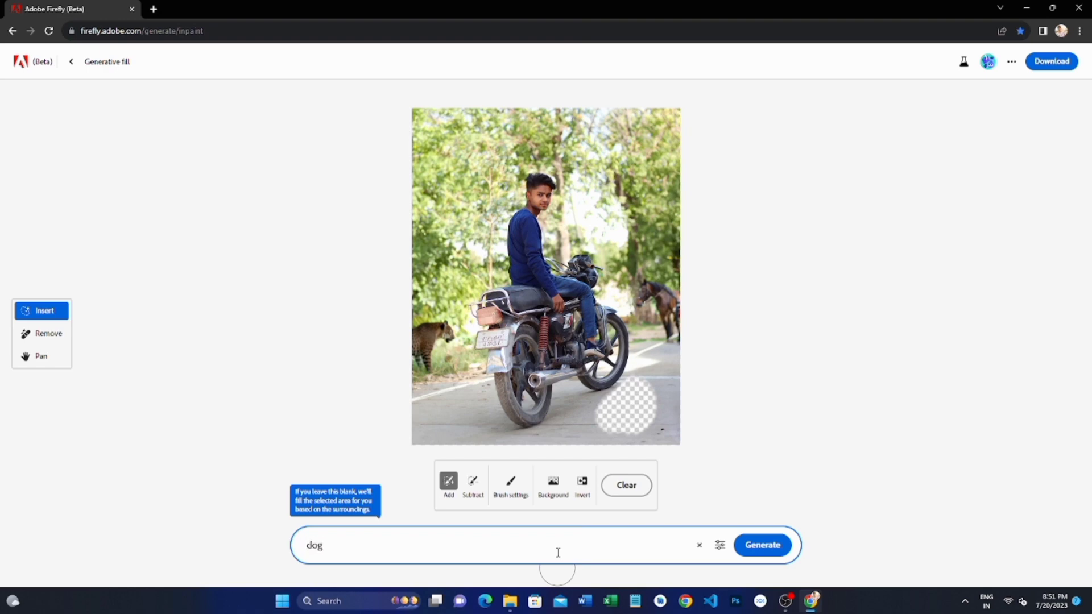
pyautogui.press('BackSpace')
pyautogui.write('c')
pyautogui.press('Return')
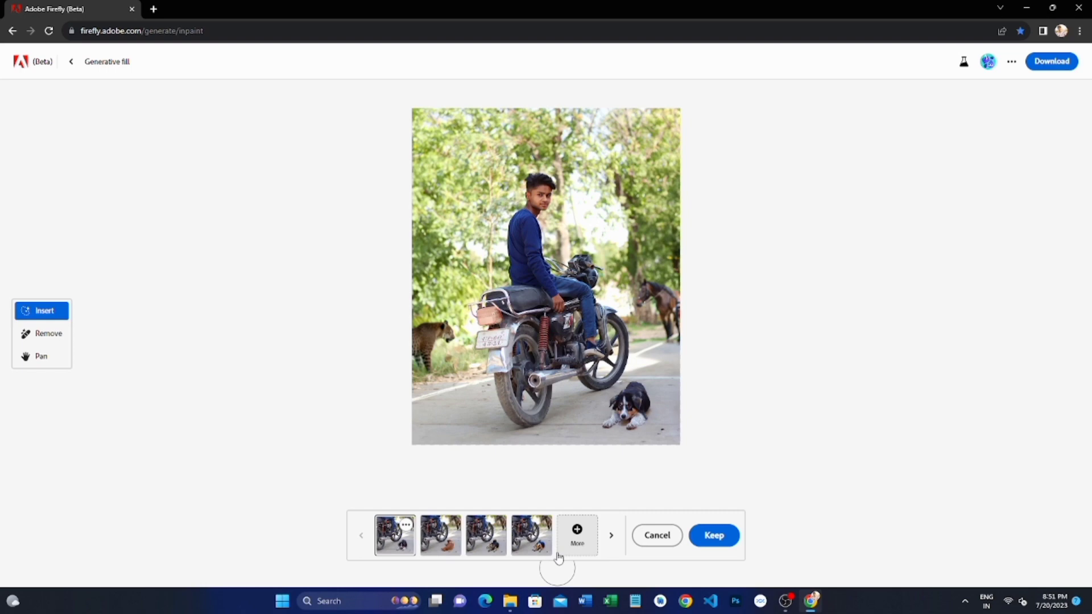
# Compare the first, second and fourth dog variations and keep the first one
pyautogui.click(439, 536)
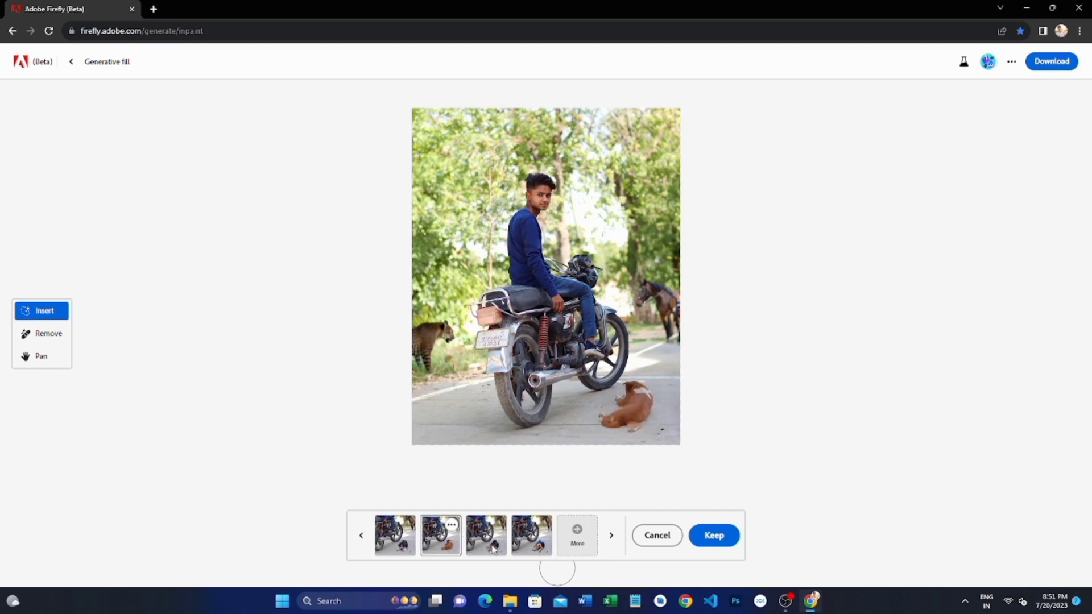
pyautogui.click(521, 540)
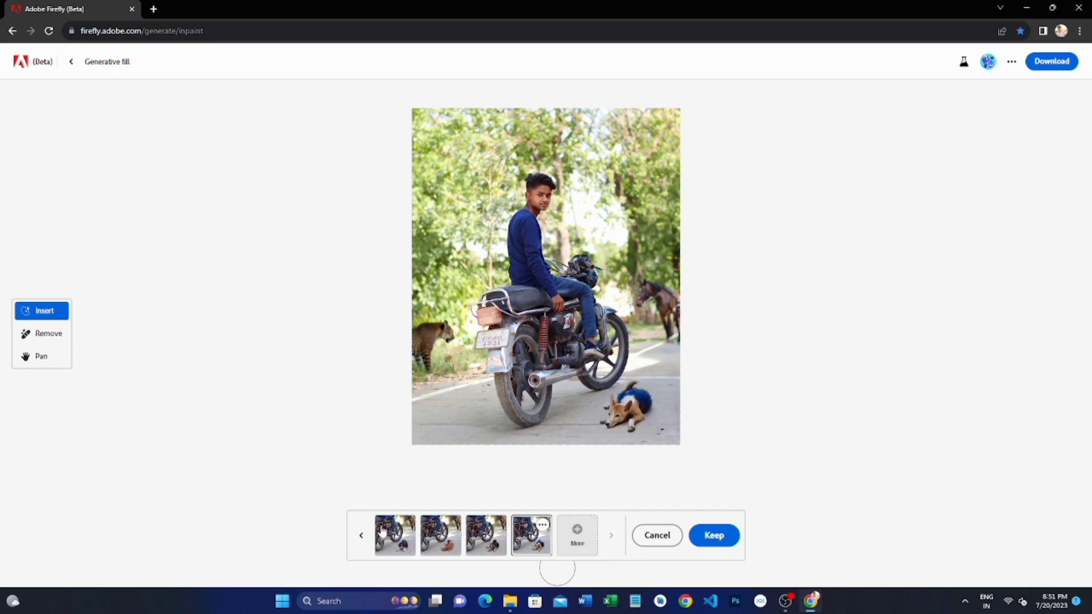
pyautogui.click(398, 538)
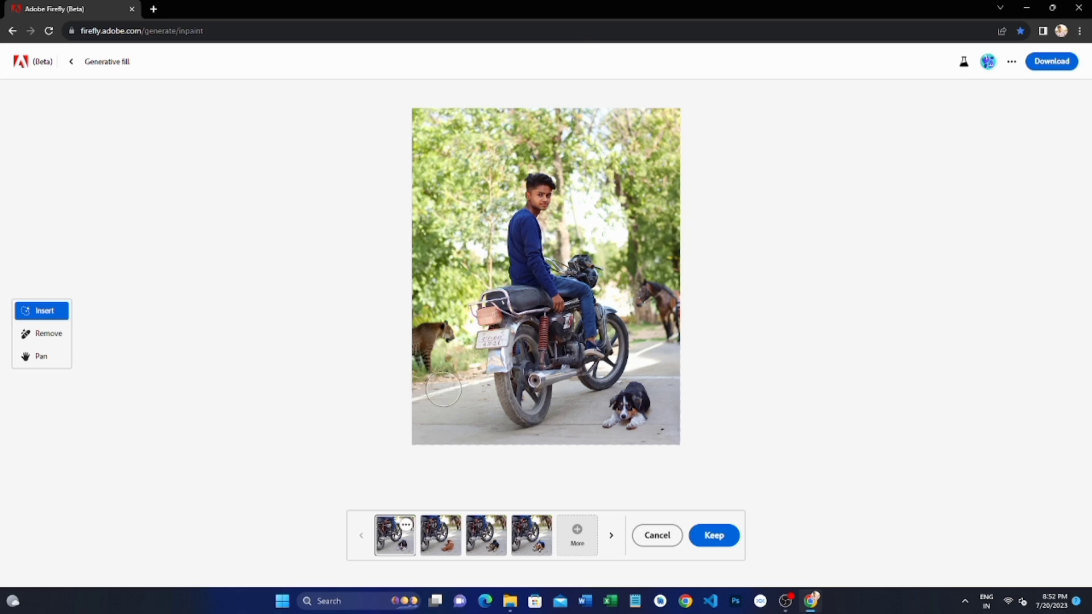
pyautogui.click(714, 535)
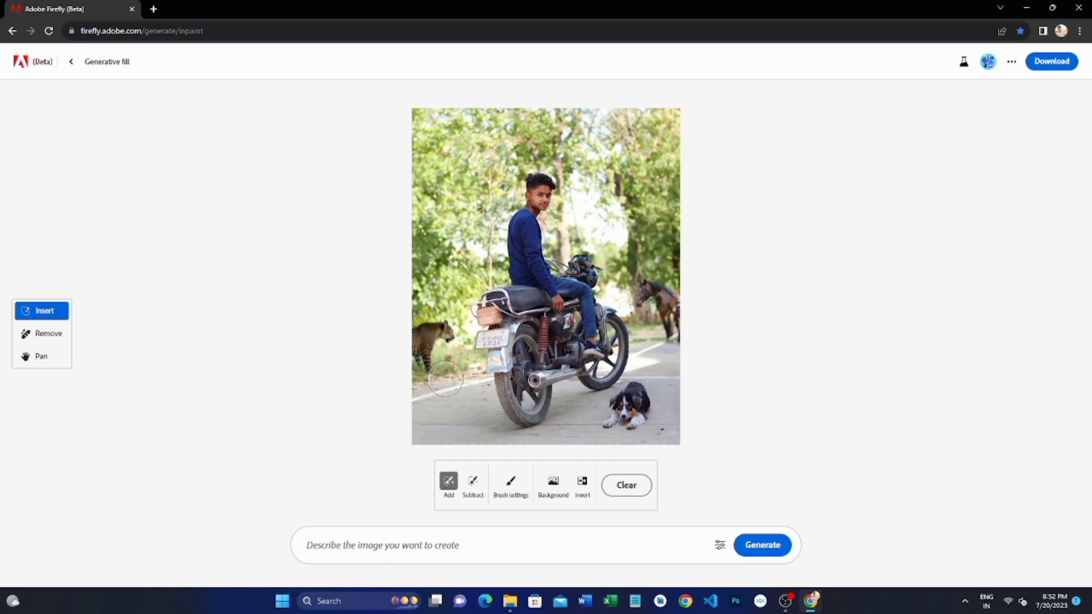
# Mask a patch at the road's edge behind the motorcycle's rear wheel and generate a fill with the prompt "rabbit"
pyautogui.moveTo(451, 376); pyautogui.dragTo(449, 381)
pyautogui.click(447, 534)
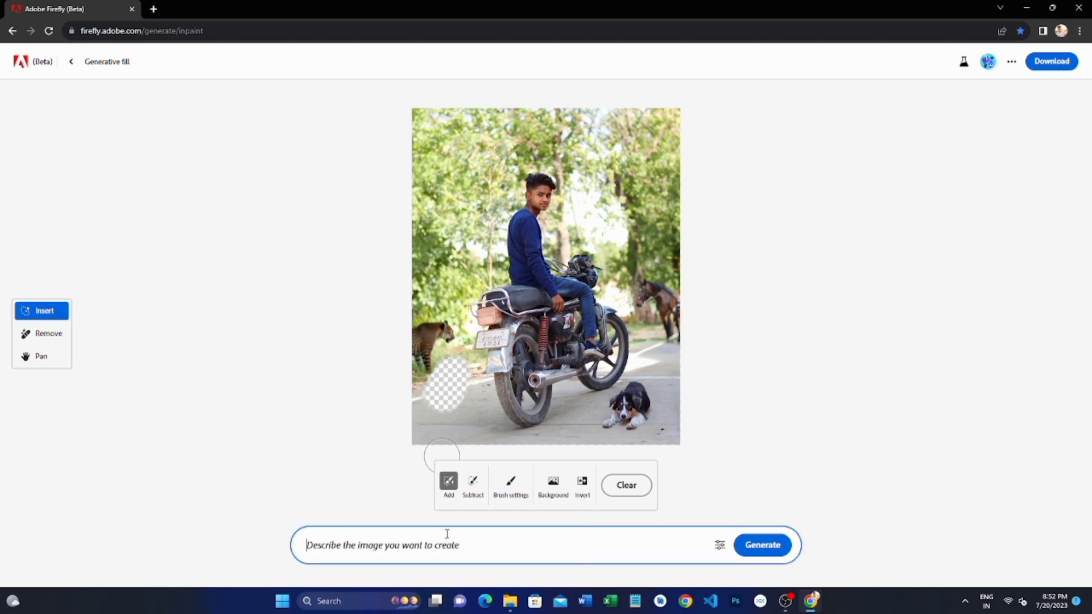
pyautogui.write('rabbit')
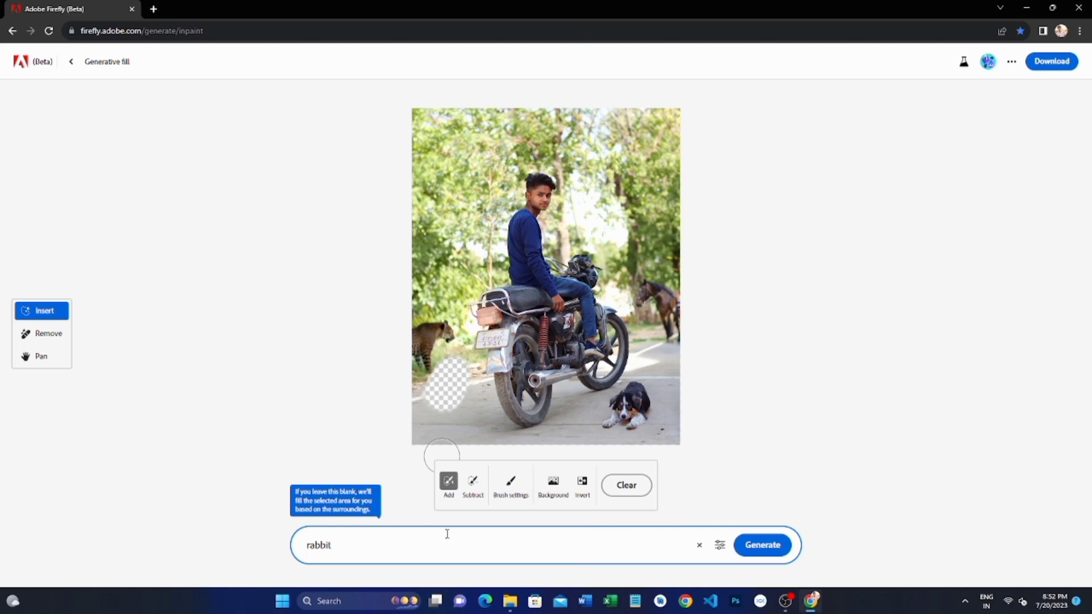
pyautogui.press('Return')
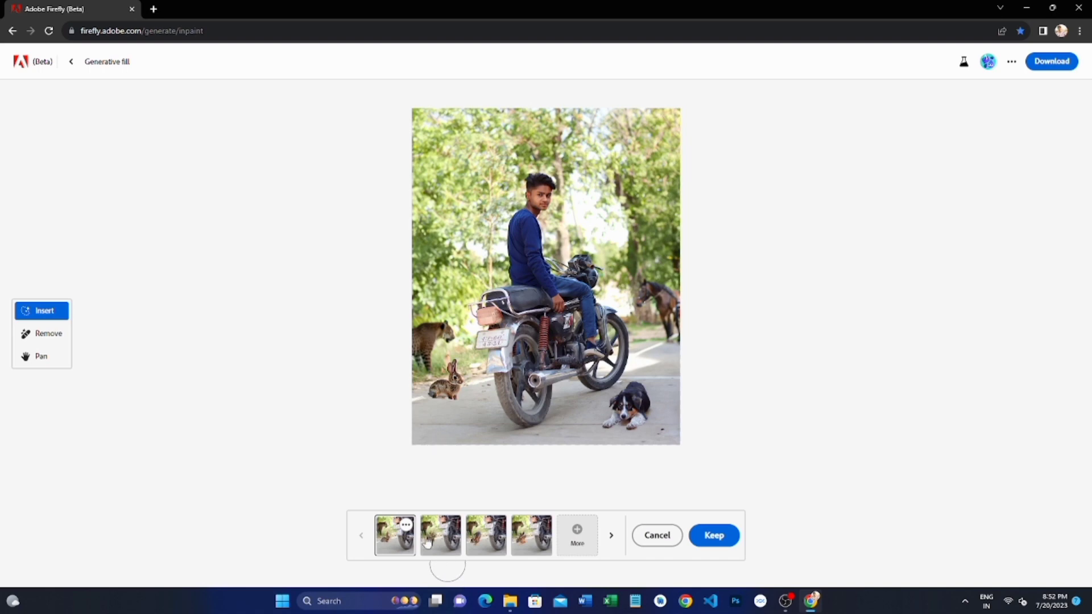
# Compare the four rabbit variations, discard them all and clear the mask
pyautogui.click(447, 537)
pyautogui.click(486, 541)
pyautogui.click(521, 543)
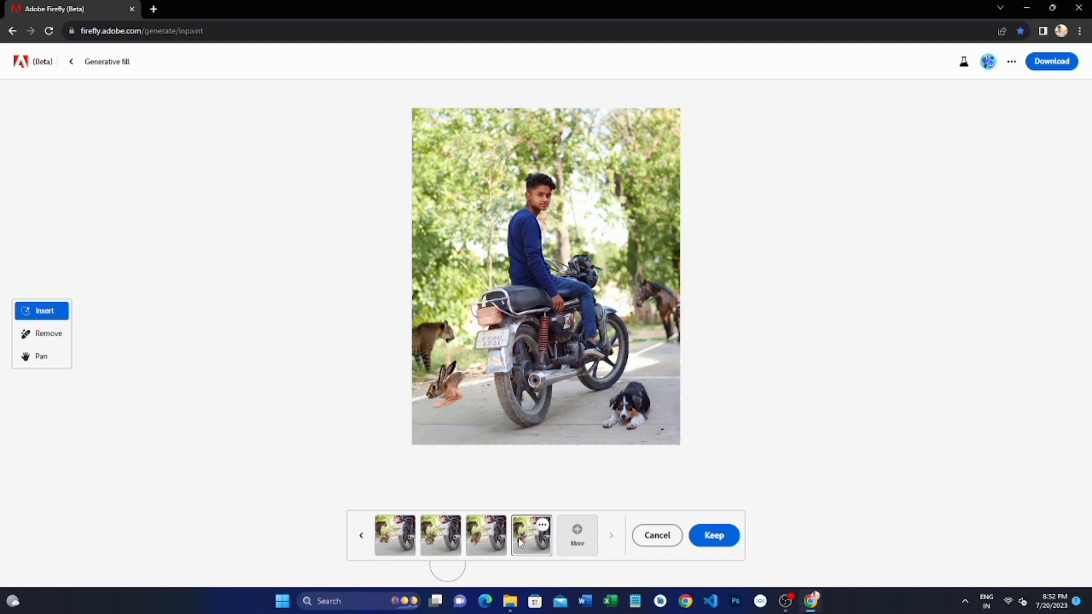
pyautogui.click(492, 543)
pyautogui.click(444, 539)
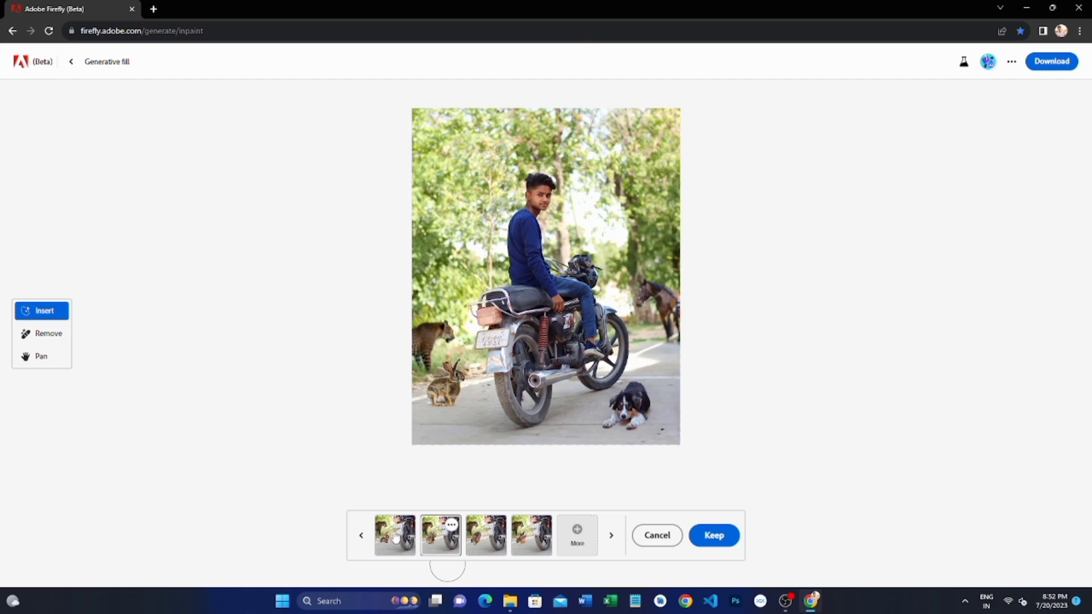
pyautogui.click(394, 538)
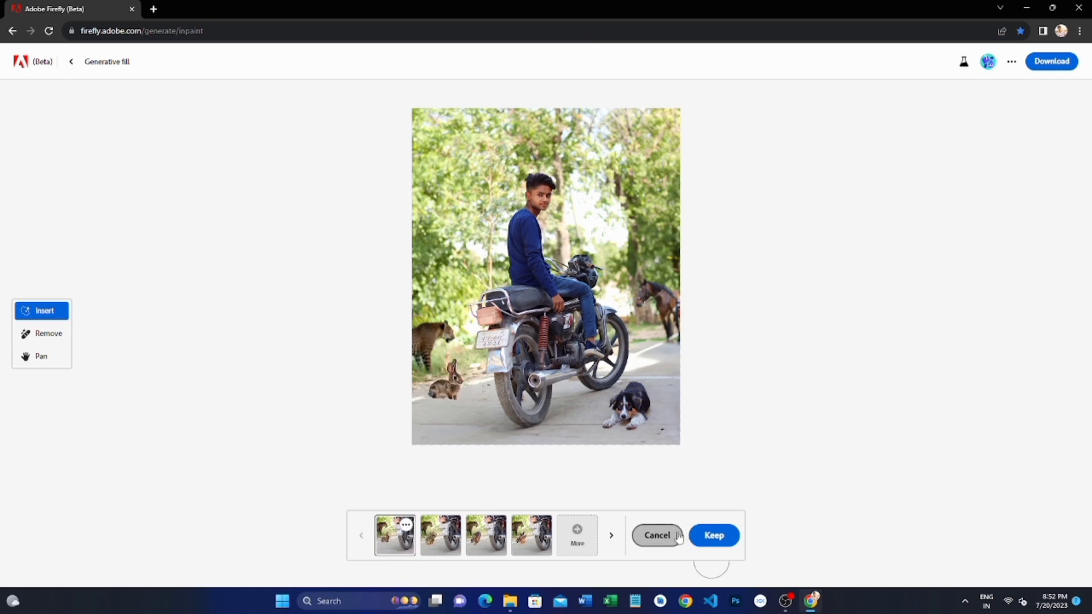
pyautogui.click(657, 535)
pyautogui.click(627, 485)
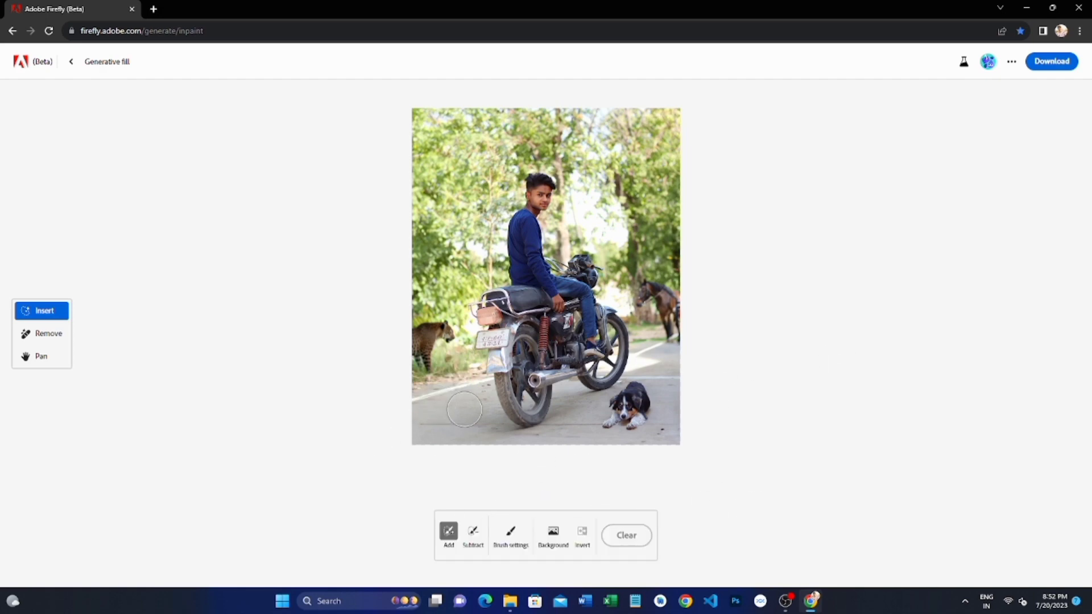
# Mask a patch of road behind the motorcycle's rear wheel and generate a fill with the prompt "dogs"
pyautogui.moveTo(464, 415)
pyautogui.mouseDown()
pyautogui.moveTo(449, 406)
pyautogui.moveTo(458, 416)
pyautogui.mouseUp()
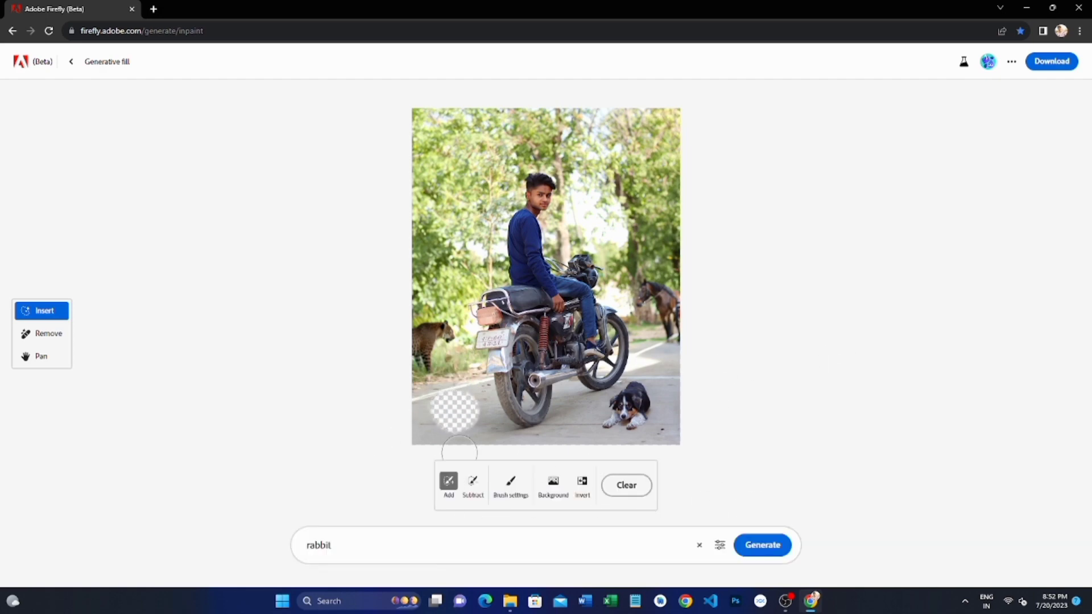
pyautogui.click(450, 539)
pyautogui.press('BackSpace')
pyautogui.press('BackSpace')
pyautogui.press('BackSpace')
pyautogui.press('BackSpace')
pyautogui.press('BackSpace')
pyautogui.press('BackSpace')
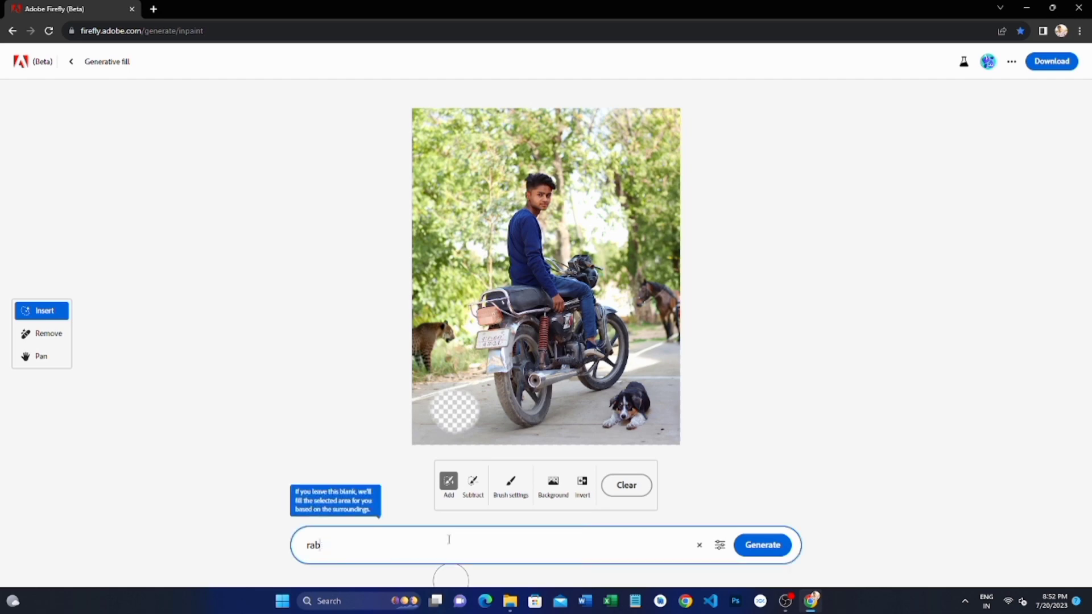
pyautogui.write('dogs')
pyautogui.press('Return')
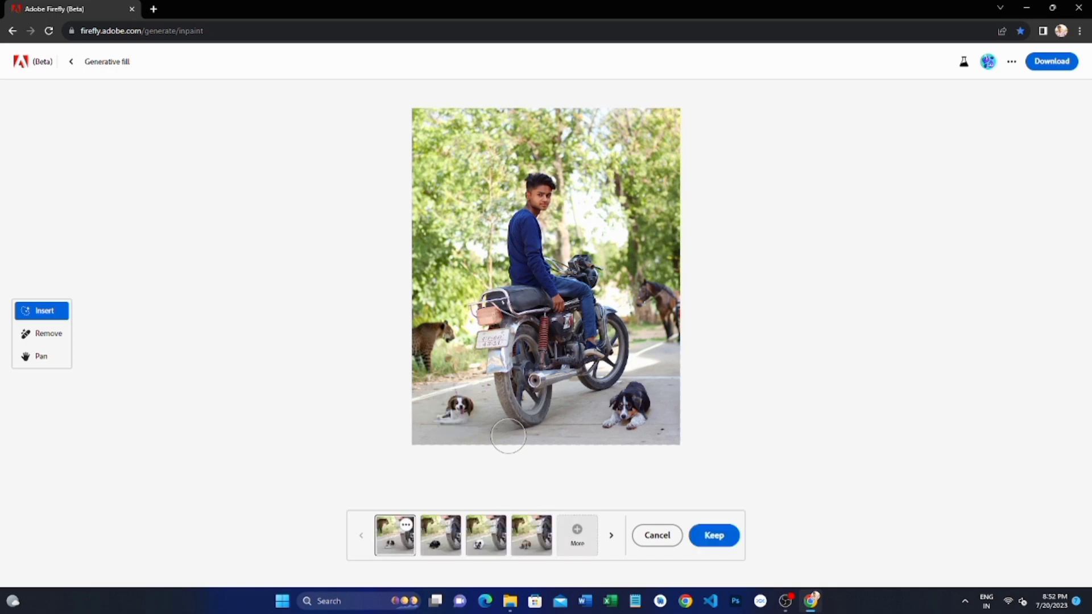
# Compare the four small dog variations behind the rear wheel, discard them and clear the mask
pyautogui.click(445, 551)
pyautogui.click(488, 544)
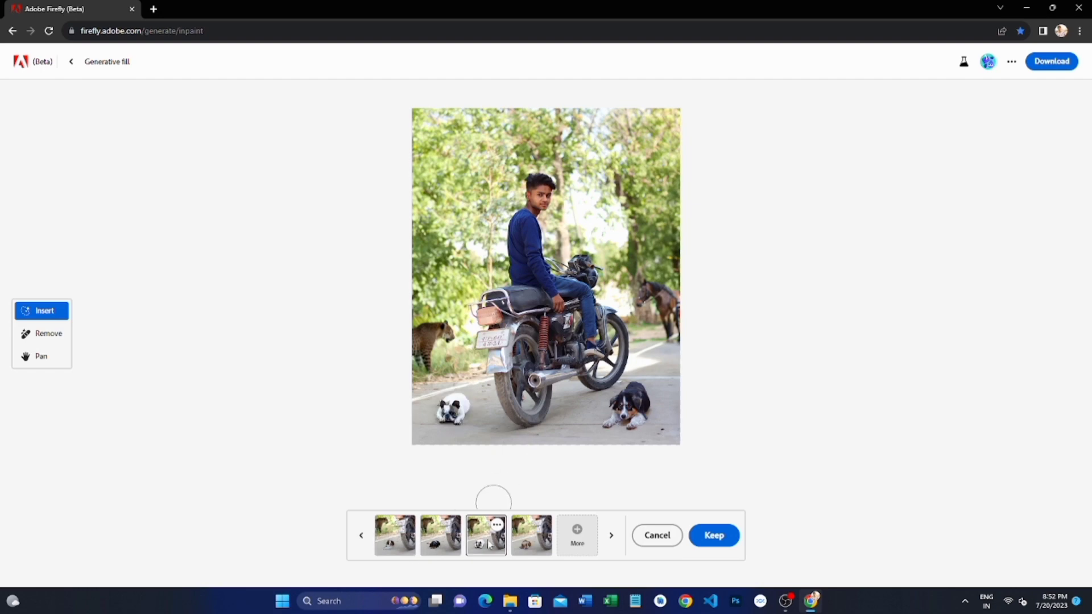
pyautogui.click(528, 544)
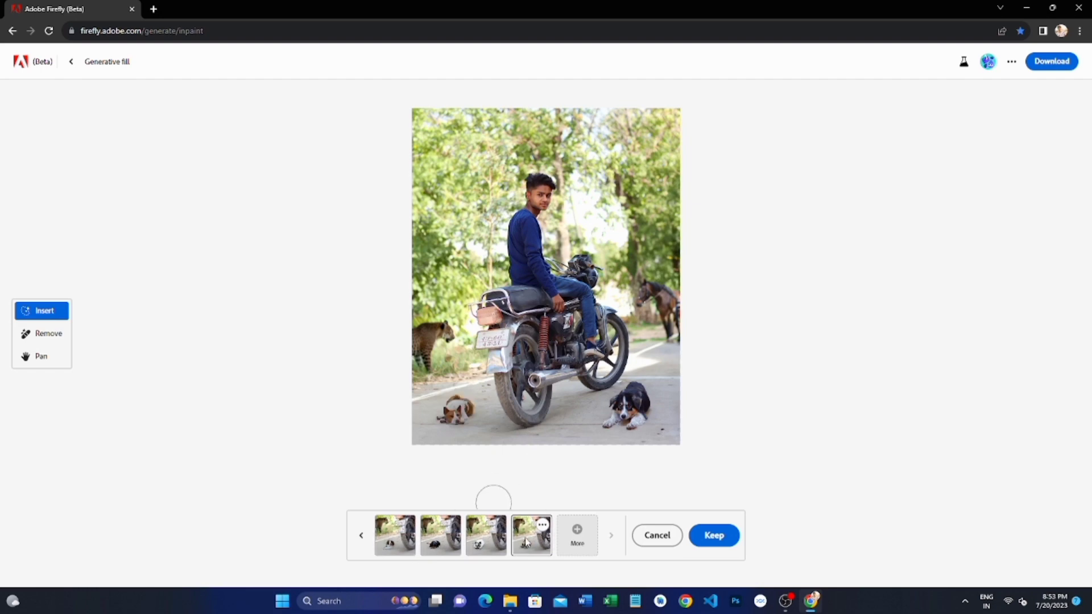
pyautogui.click(402, 538)
pyautogui.click(657, 535)
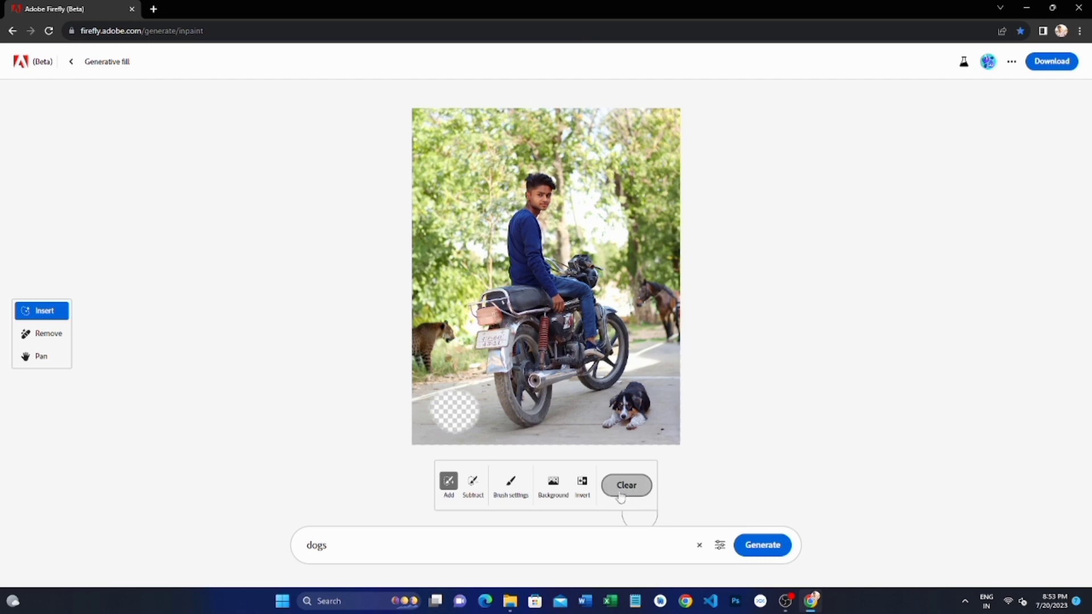
pyautogui.click(626, 535)
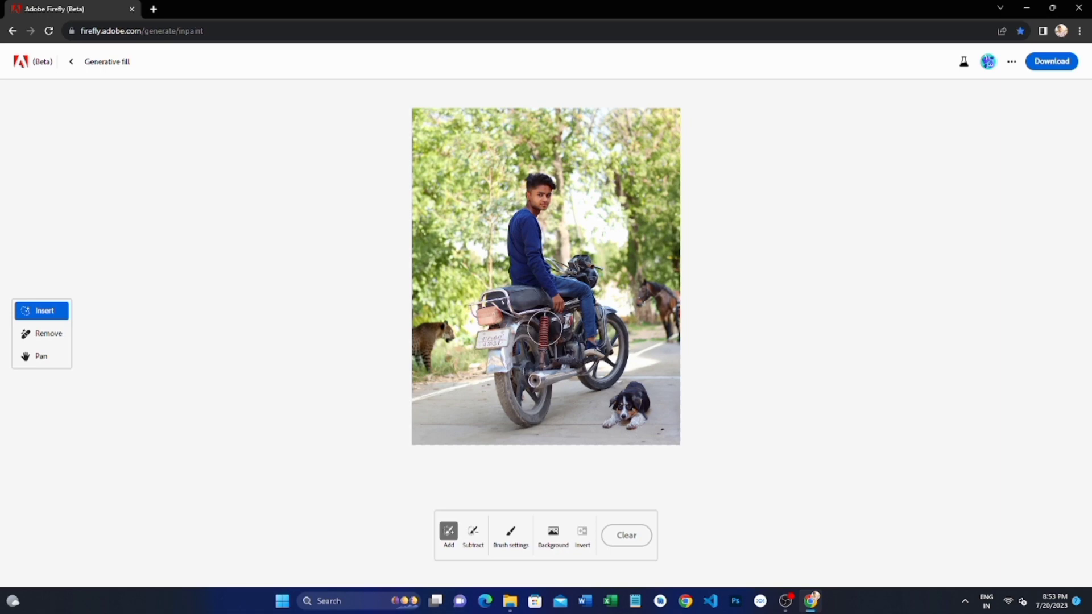
# Download the edited motorcycle image and launch Photoshop
pyautogui.scroll(1, 545, 329)
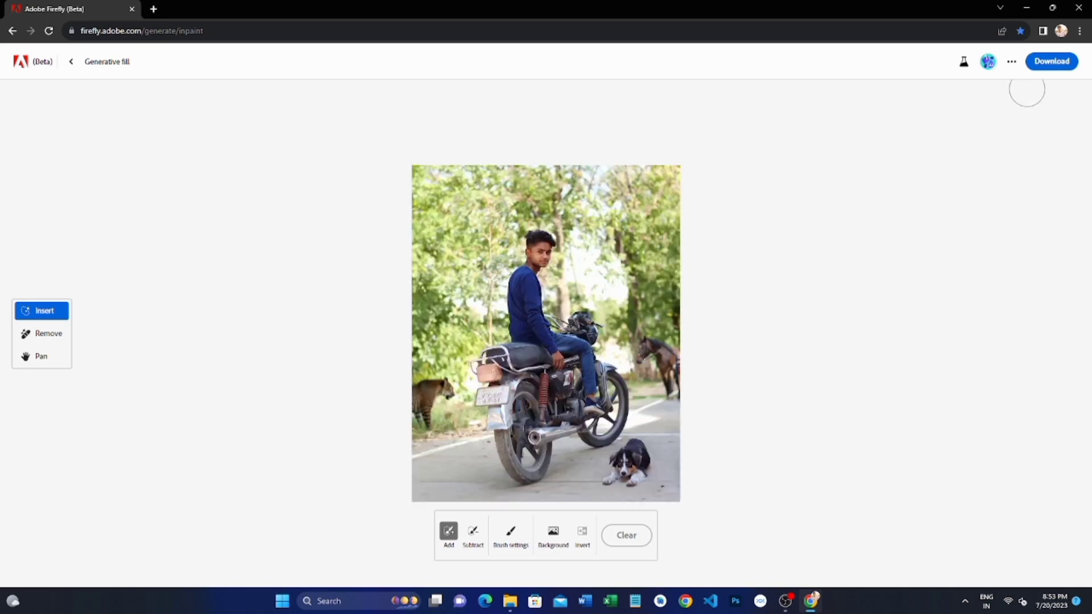
pyautogui.click(1052, 63)
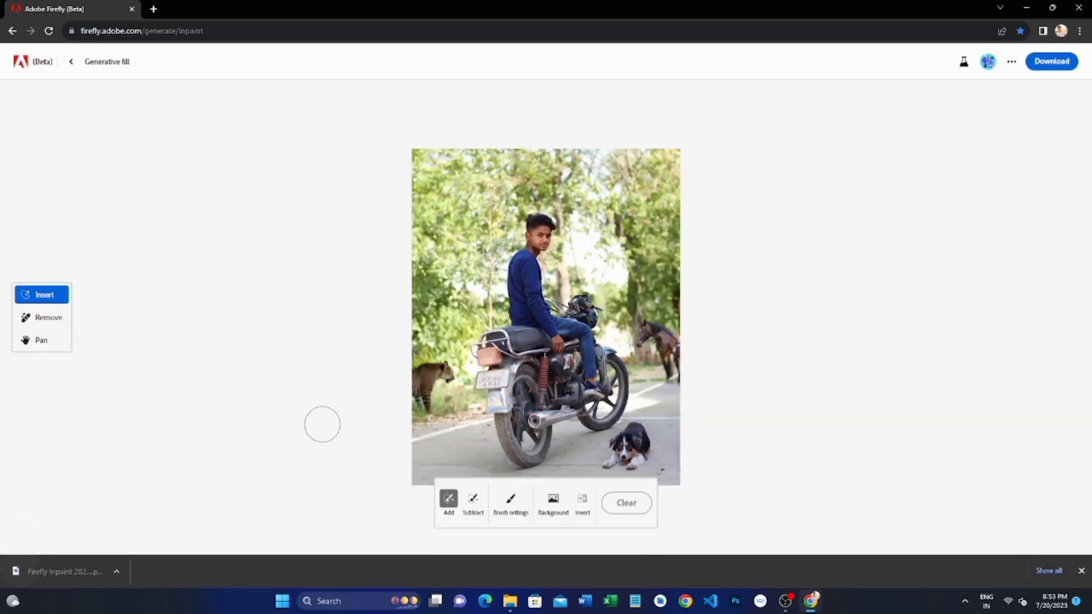
pyautogui.click(738, 608)
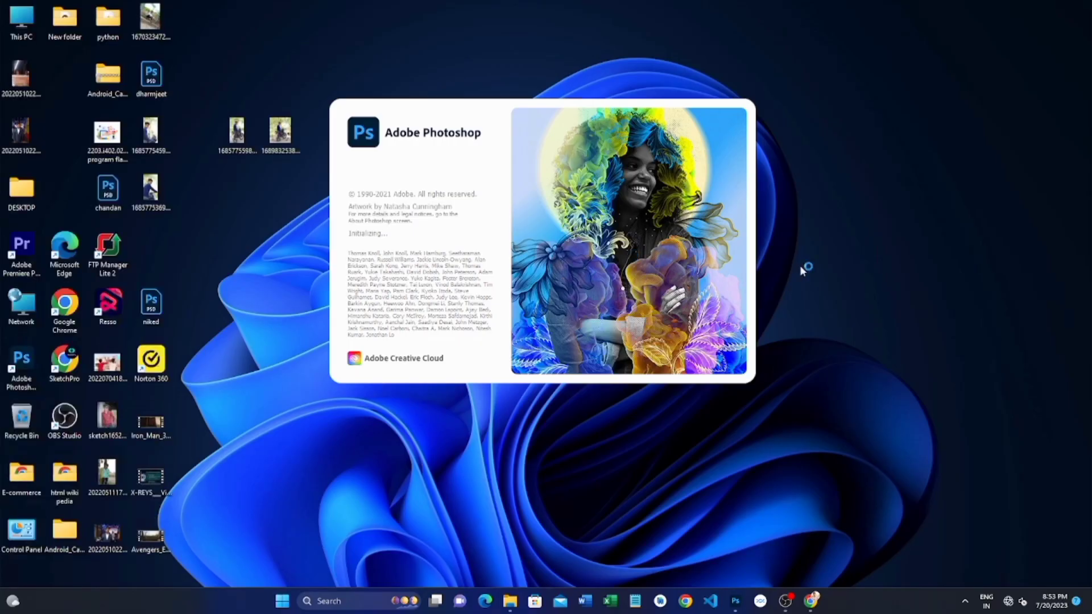
pyautogui.rightClick(800, 265)
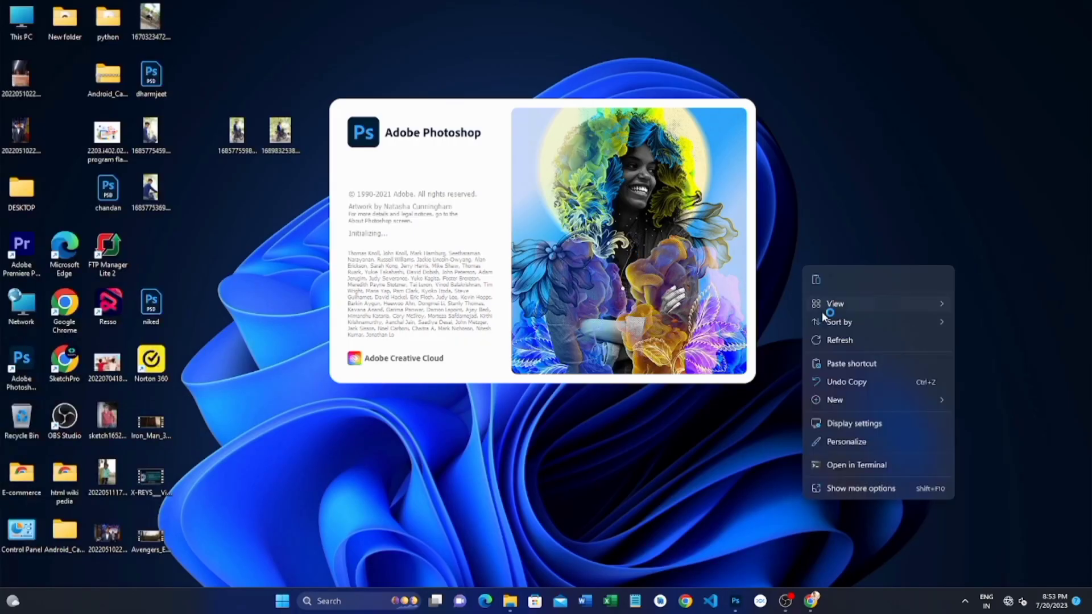
pyautogui.click(825, 336)
pyautogui.rightClick(822, 328)
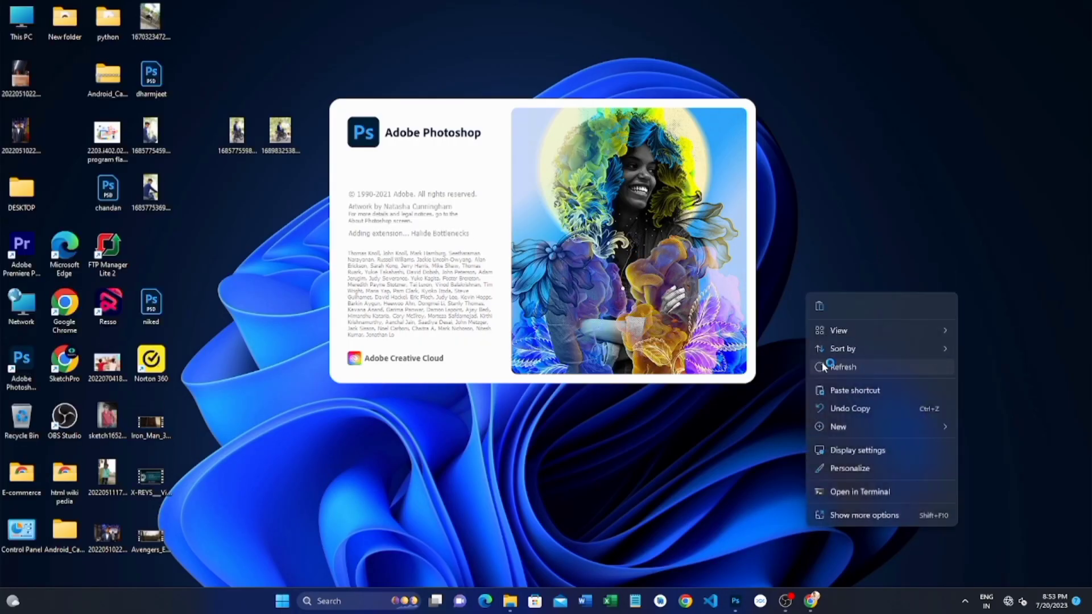
pyautogui.click(827, 367)
pyautogui.rightClick(841, 346)
pyautogui.click(852, 386)
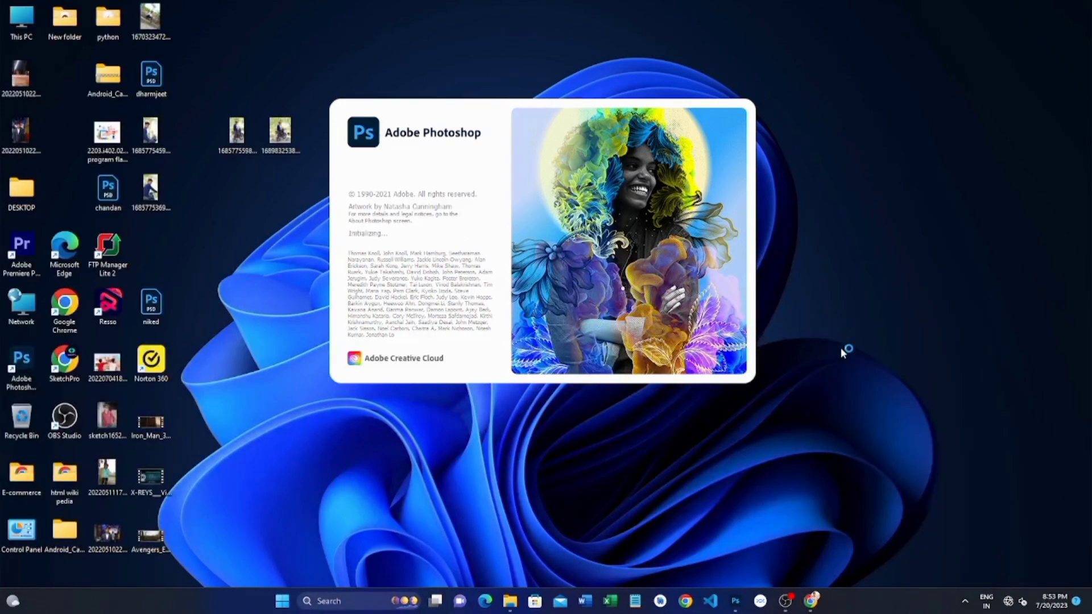
pyautogui.rightClick(842, 356)
pyautogui.click(858, 173)
pyautogui.rightClick(858, 174)
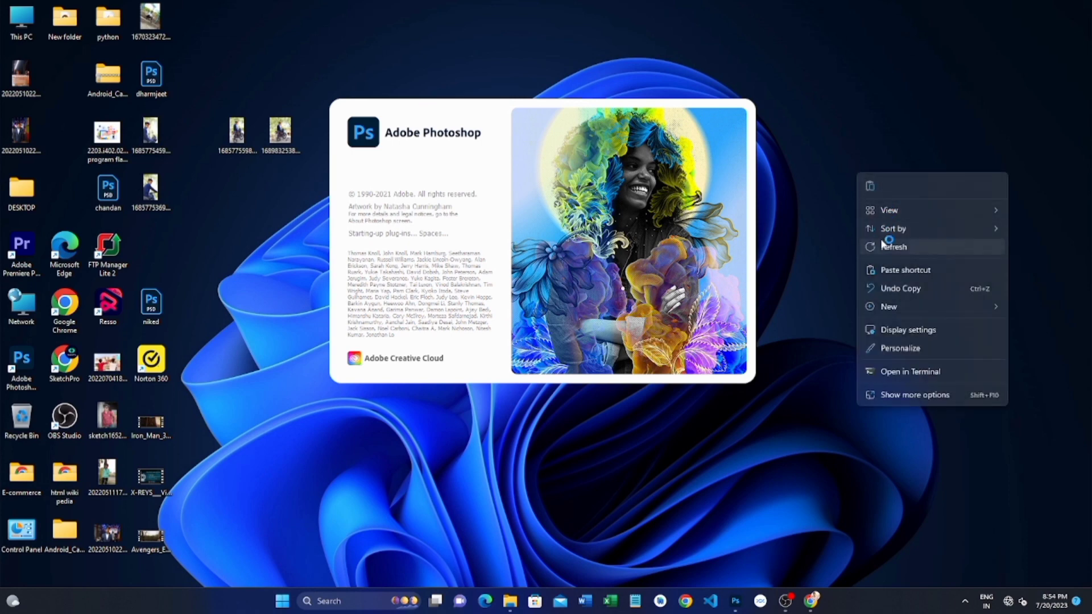
pyautogui.click(895, 247)
pyautogui.rightClick(880, 232)
pyautogui.click(895, 305)
pyautogui.rightClick(890, 291)
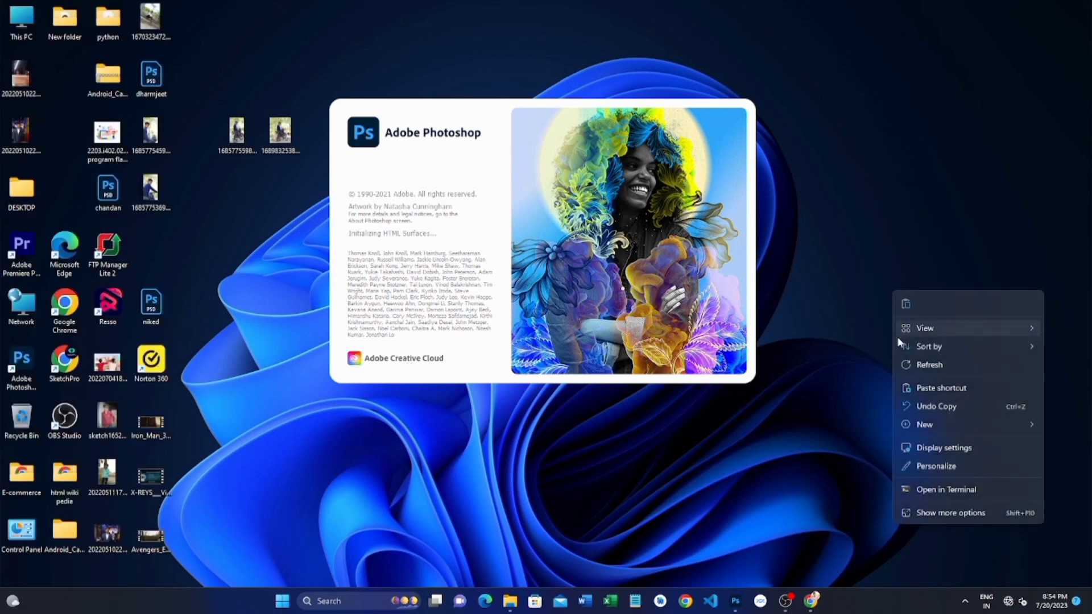
pyautogui.click(913, 362)
pyautogui.rightClick(855, 304)
pyautogui.click(869, 376)
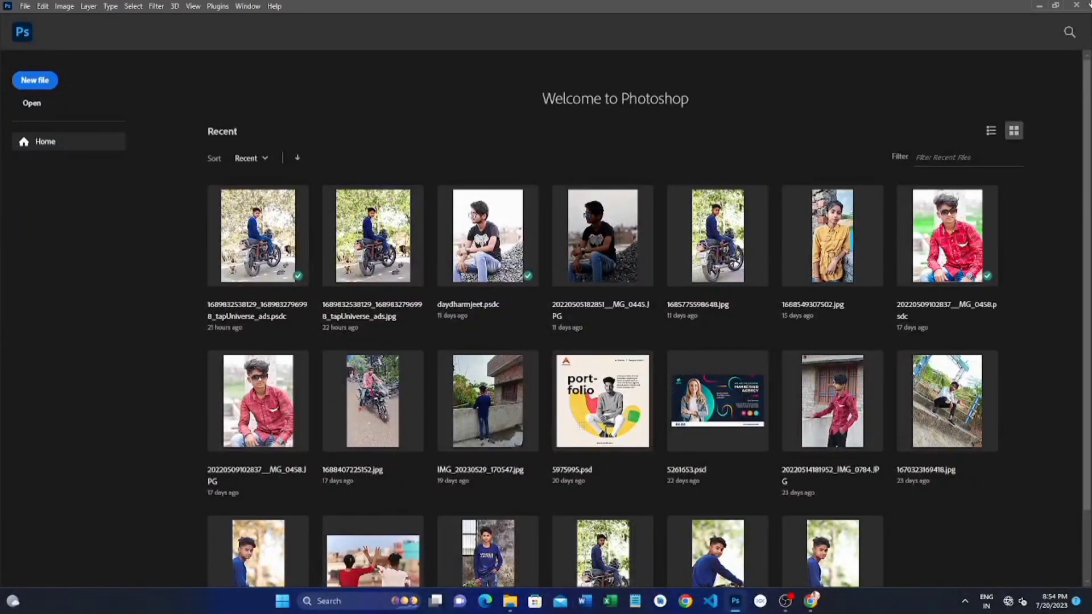
pyautogui.click(1036, 5)
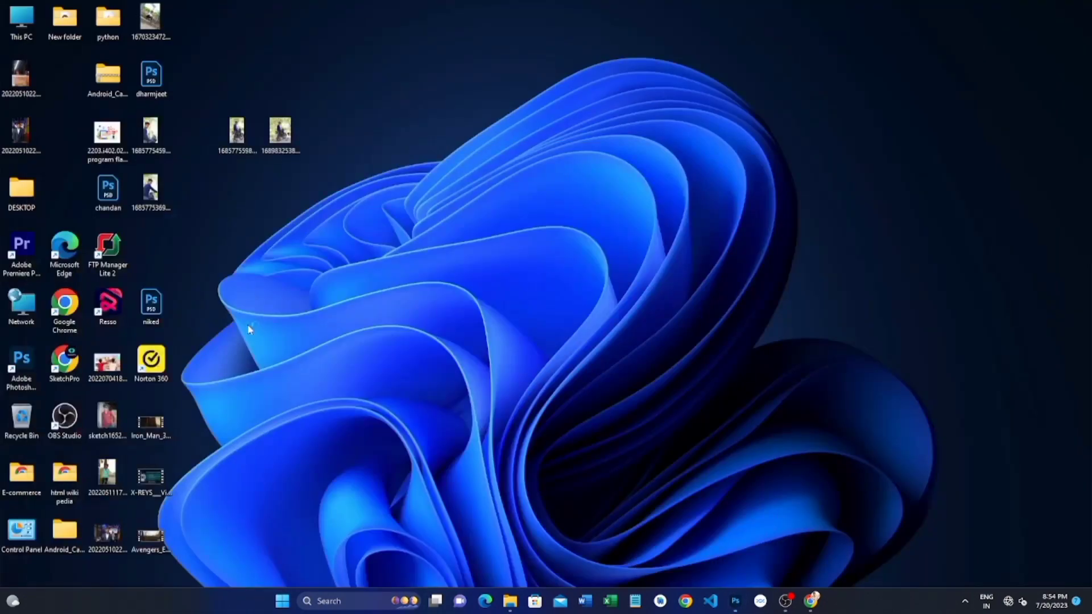
pyautogui.rightClick(400, 131)
pyautogui.click(400, 114)
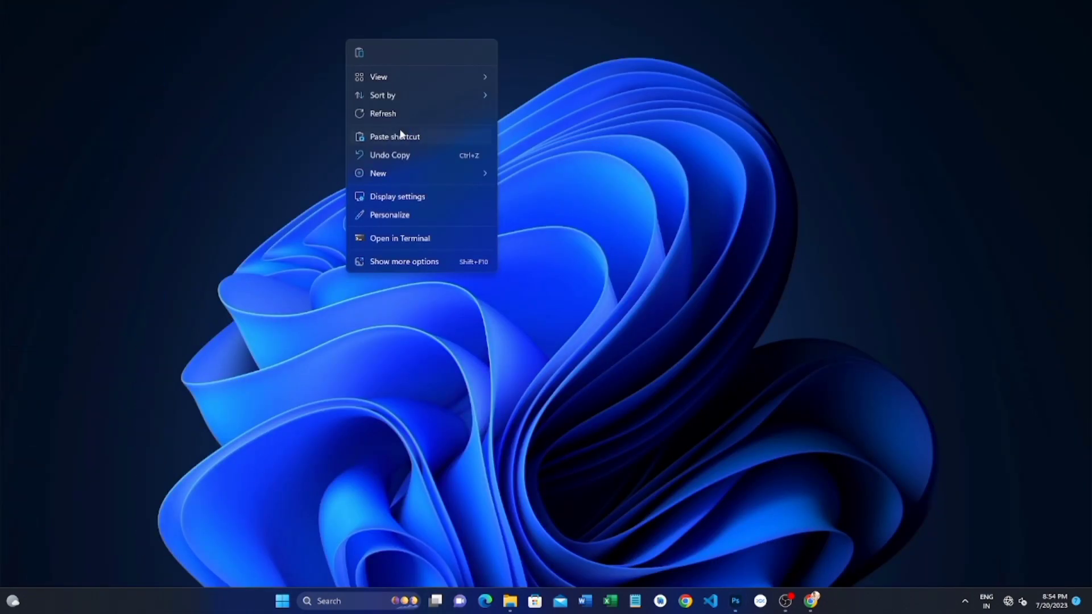
pyautogui.rightClick(401, 117)
pyautogui.click(428, 185)
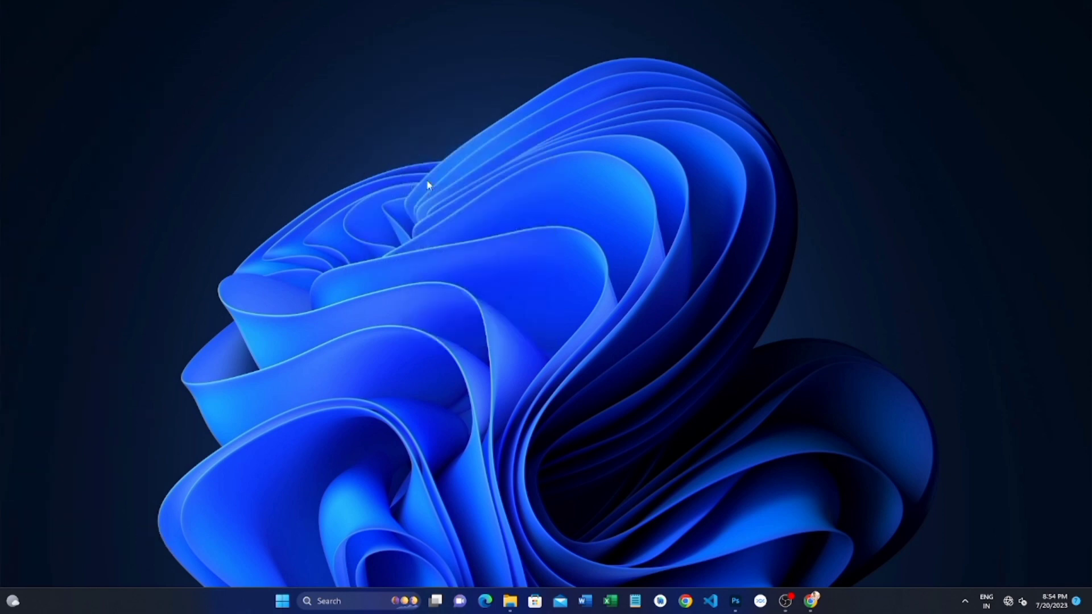
pyautogui.doubleClick(23, 20)
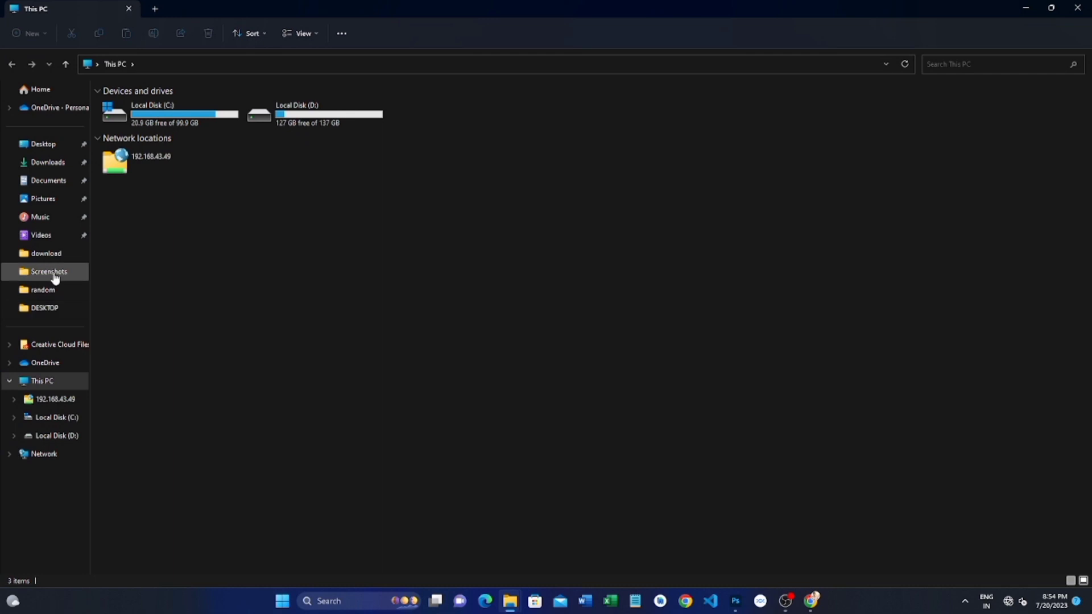
pyautogui.click(57, 254)
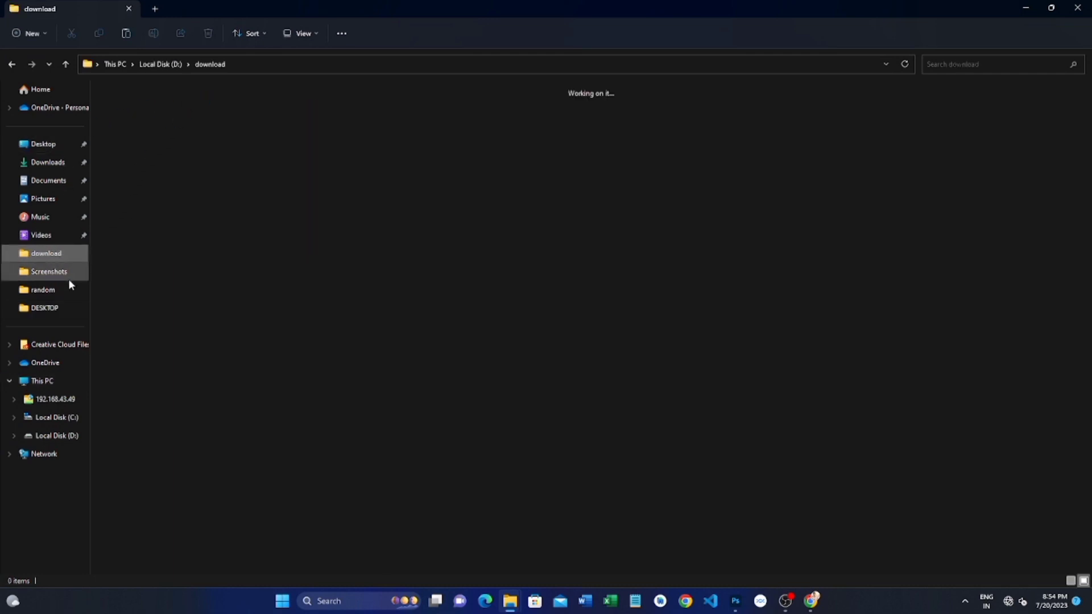
pyautogui.click(49, 162)
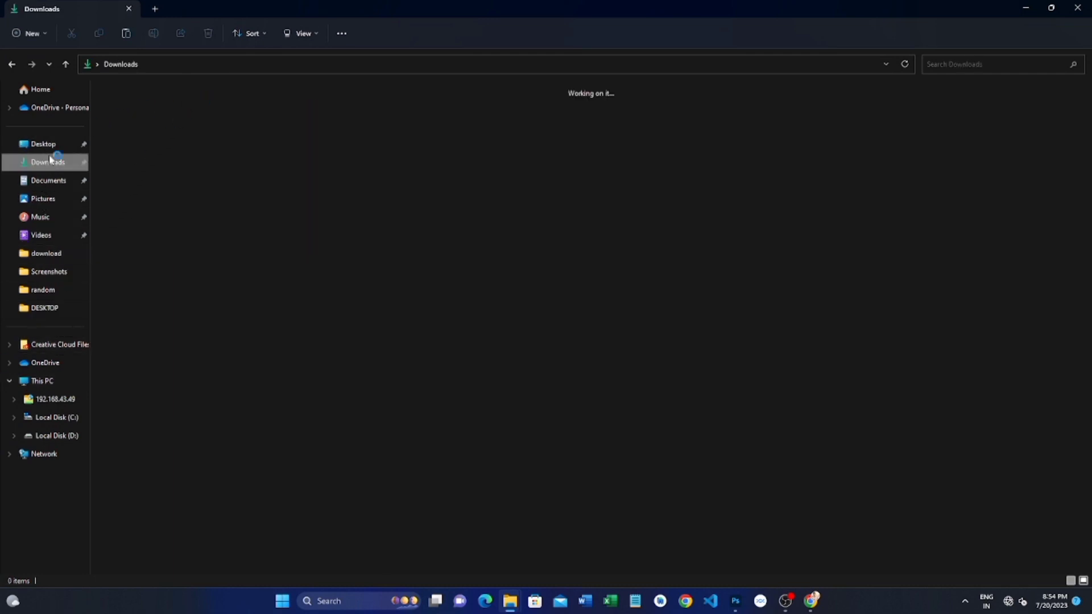
pyautogui.click(114, 120)
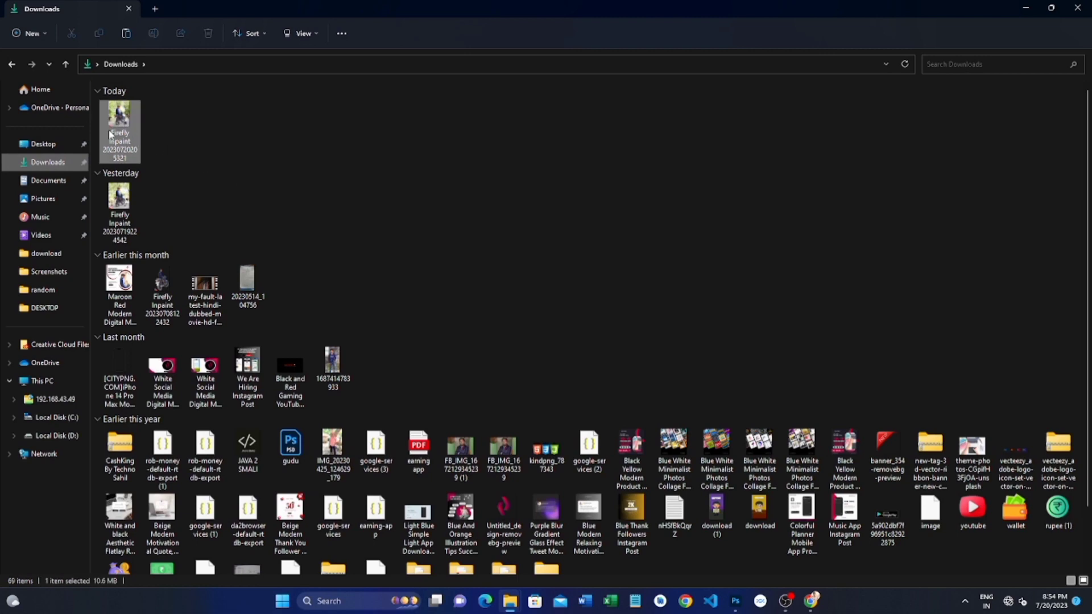
pyautogui.moveTo(110, 134); pyautogui.dragTo(920, 561)
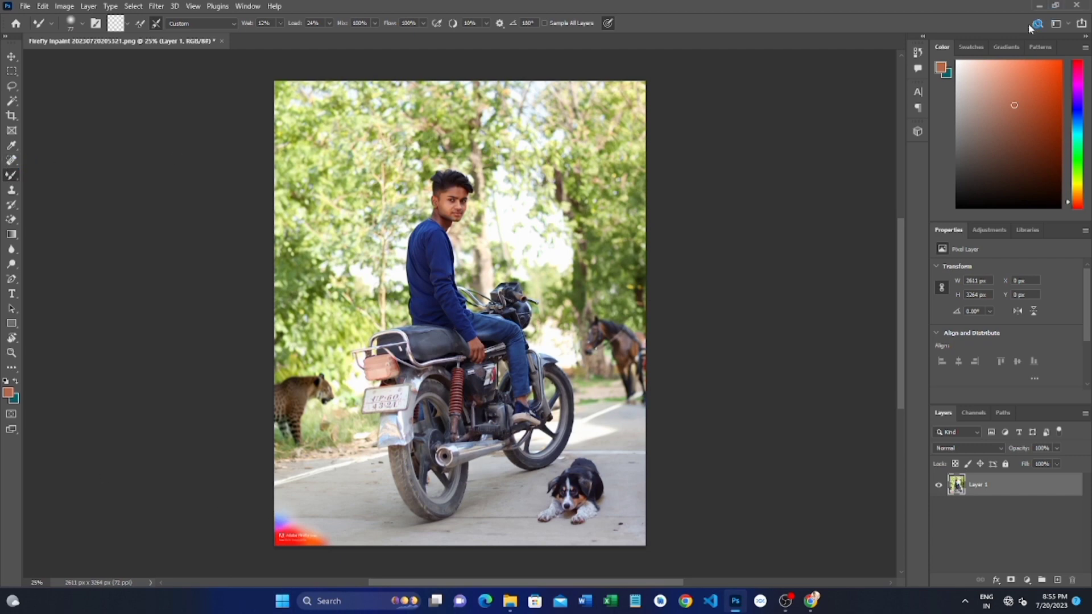
# Reduce the Photoshop window and close the Firefly browser window behind it
pyautogui.click(1056, 5)
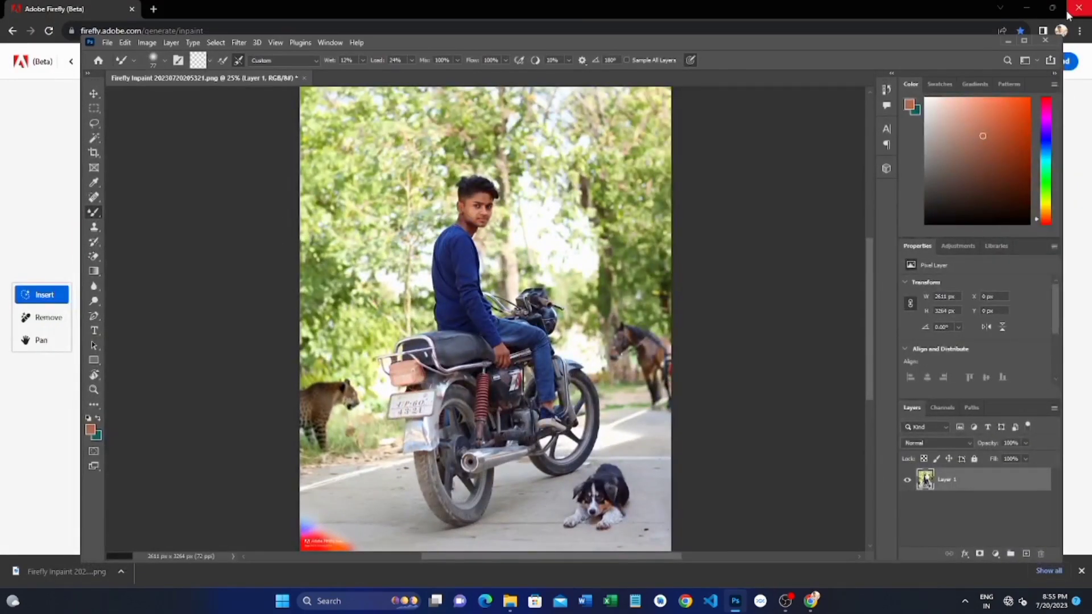
pyautogui.click(984, 49)
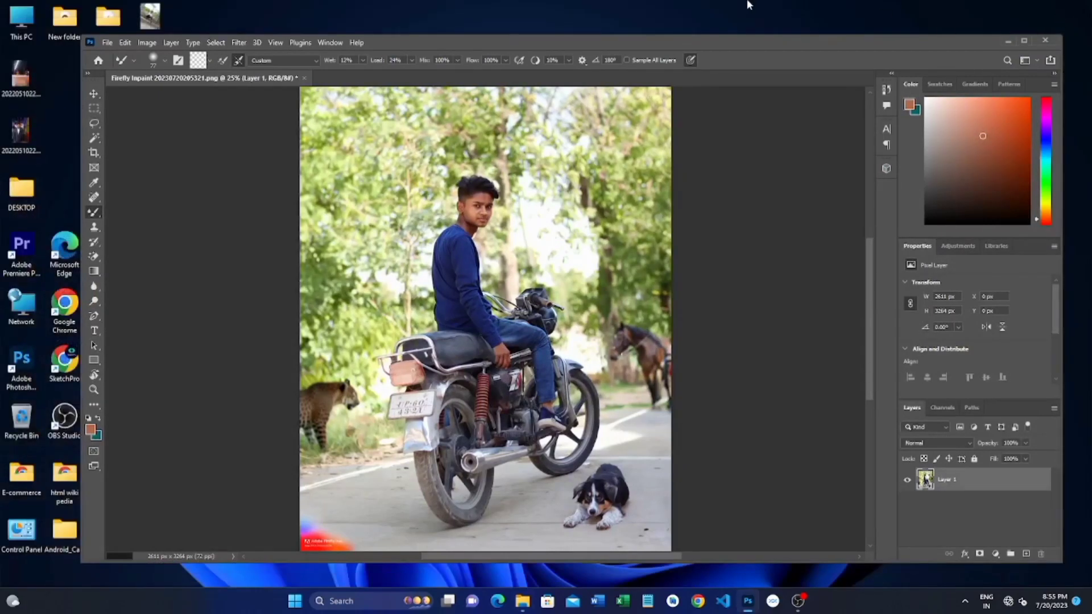
pyautogui.rightClick(749, 4)
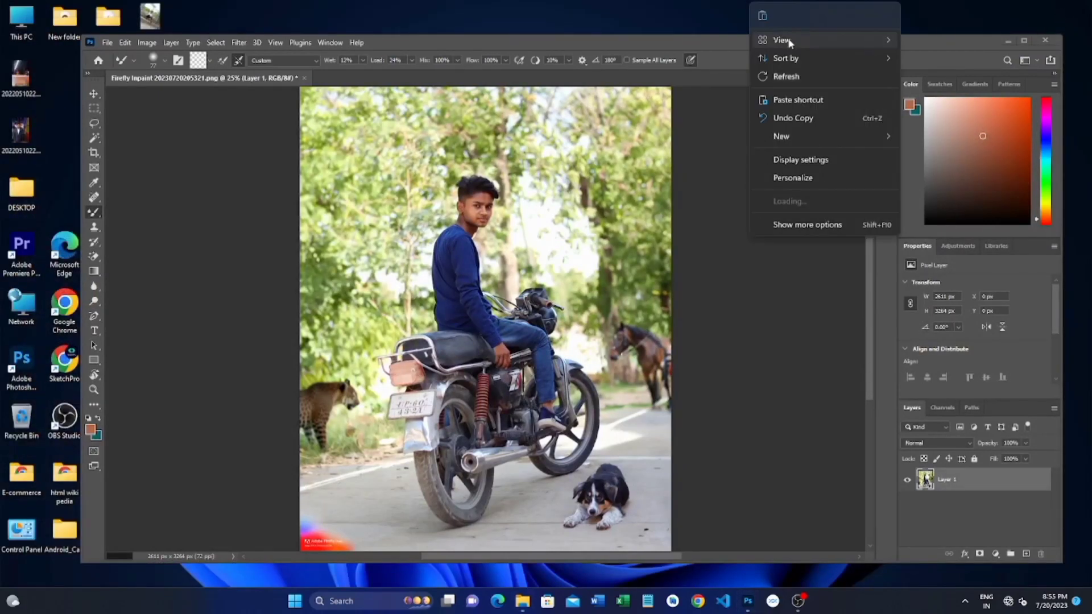
pyautogui.click(787, 78)
pyautogui.rightClick(787, 15)
pyautogui.click(796, 89)
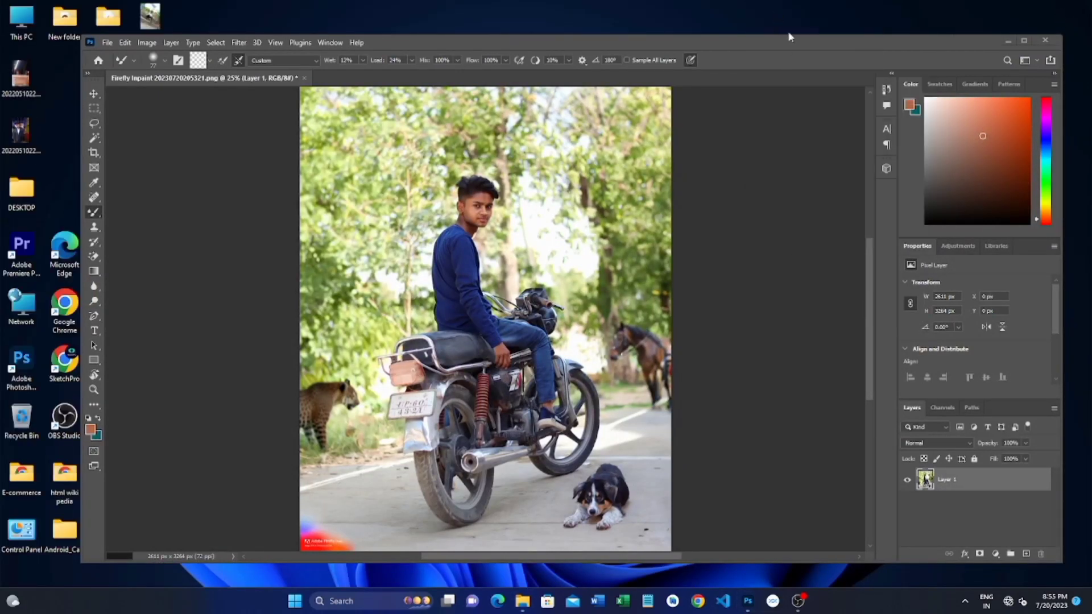
pyautogui.rightClick(787, 16)
pyautogui.click(800, 86)
# Lasso the Firefly watermark in the photo's lower-left corner, remove it with Content-Aware Fill output to a new layer, and deselect
pyautogui.click(1022, 42)
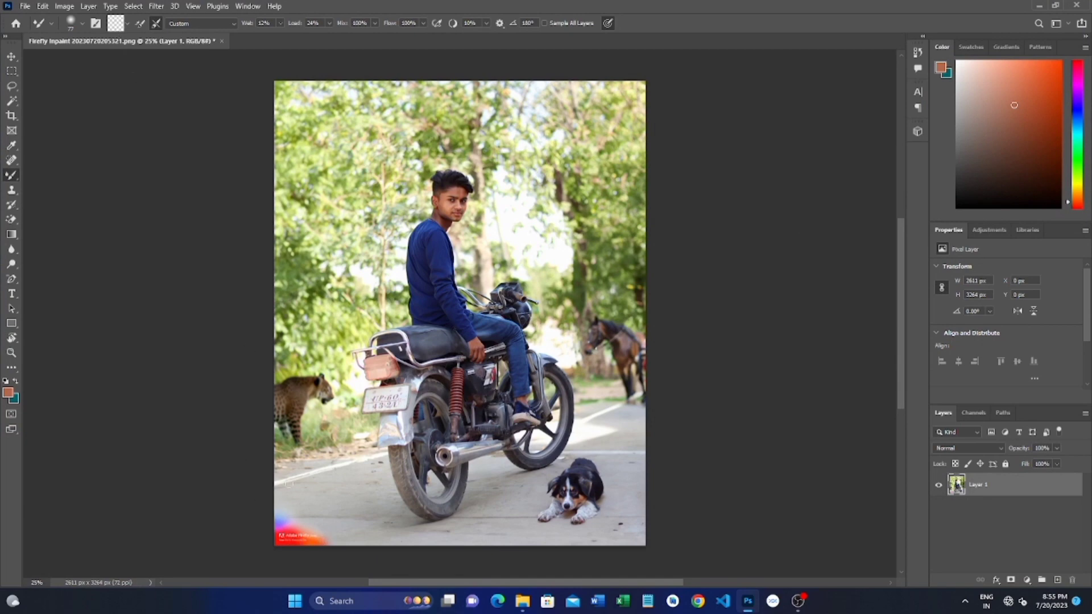
pyautogui.click(11, 88)
pyautogui.click(57, 86)
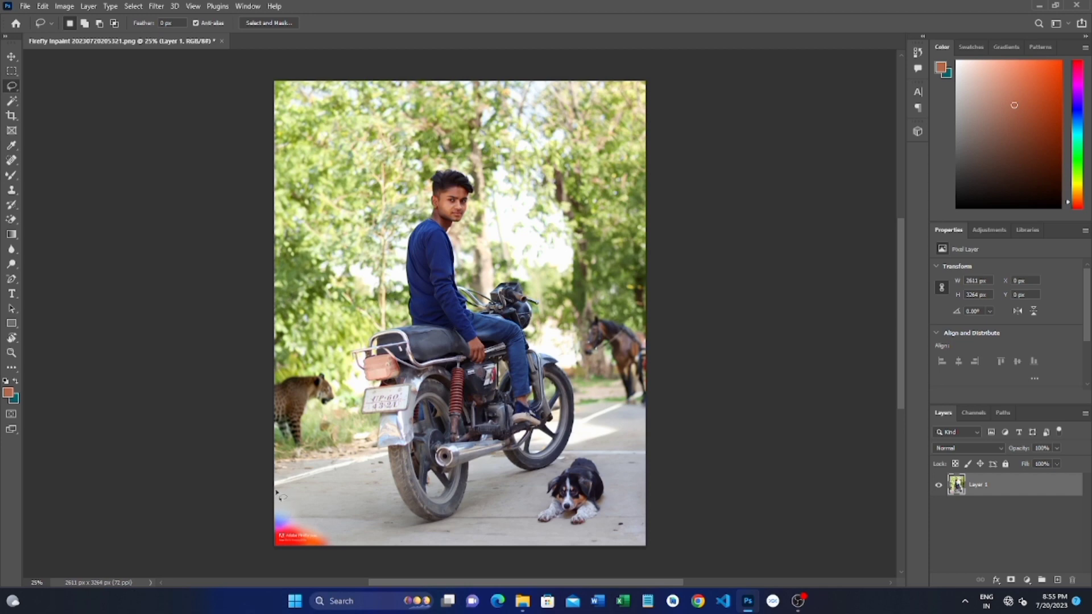
pyautogui.moveTo(278, 493)
pyautogui.mouseDown()
pyautogui.moveTo(341, 525)
pyautogui.moveTo(343, 552)
pyautogui.moveTo(312, 563)
pyautogui.moveTo(237, 529)
pyautogui.moveTo(253, 490)
pyautogui.mouseUp()
pyautogui.rightClick(305, 532)
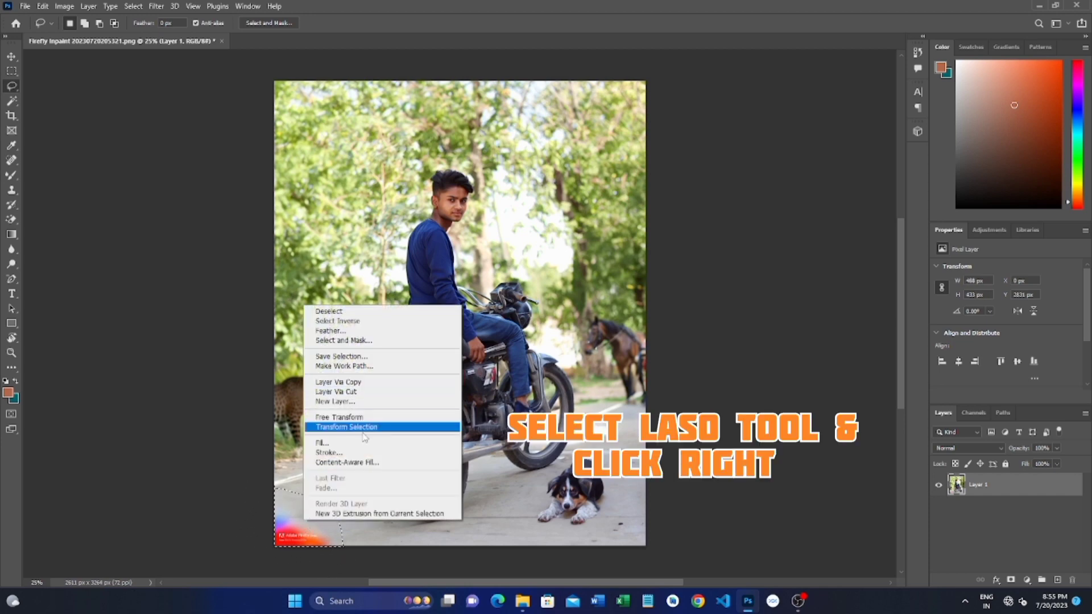
pyautogui.click(354, 464)
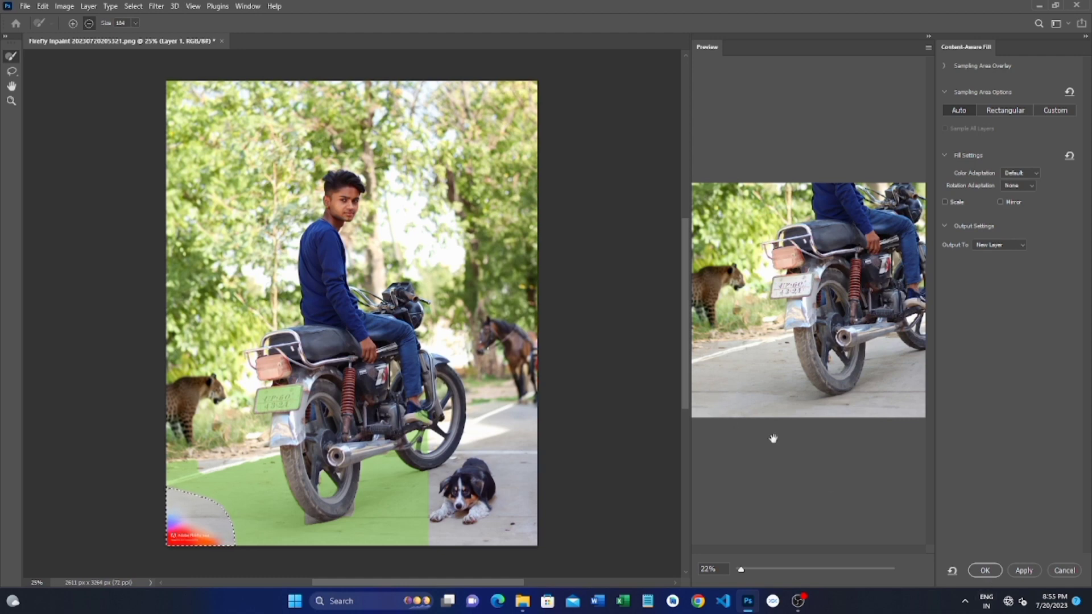
pyautogui.click(980, 570)
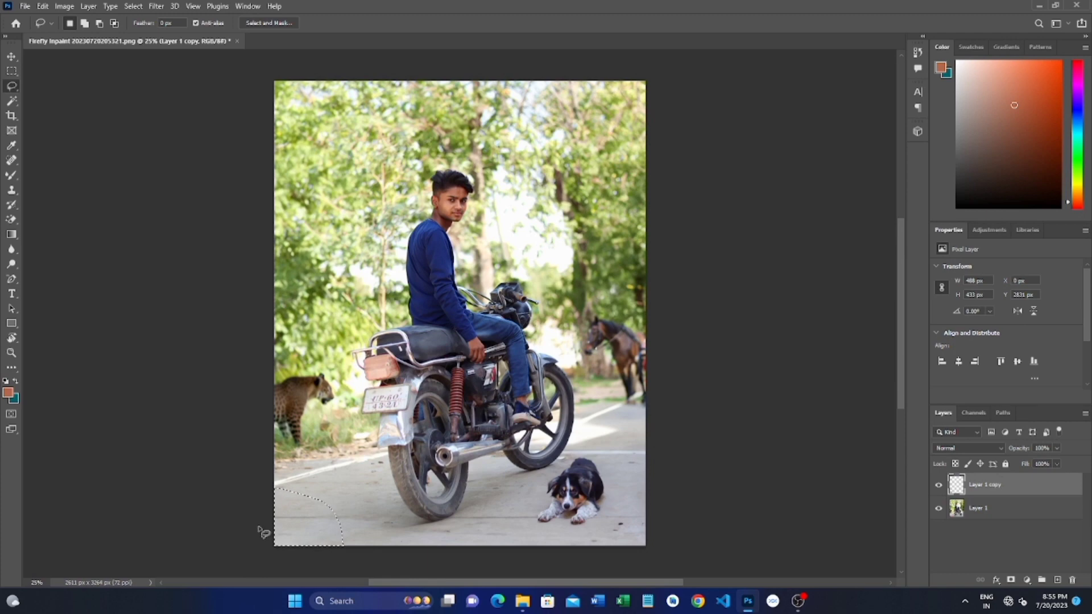
pyautogui.hotkey('ctrl', 'd')
pyautogui.scroll(5, 473, 203)
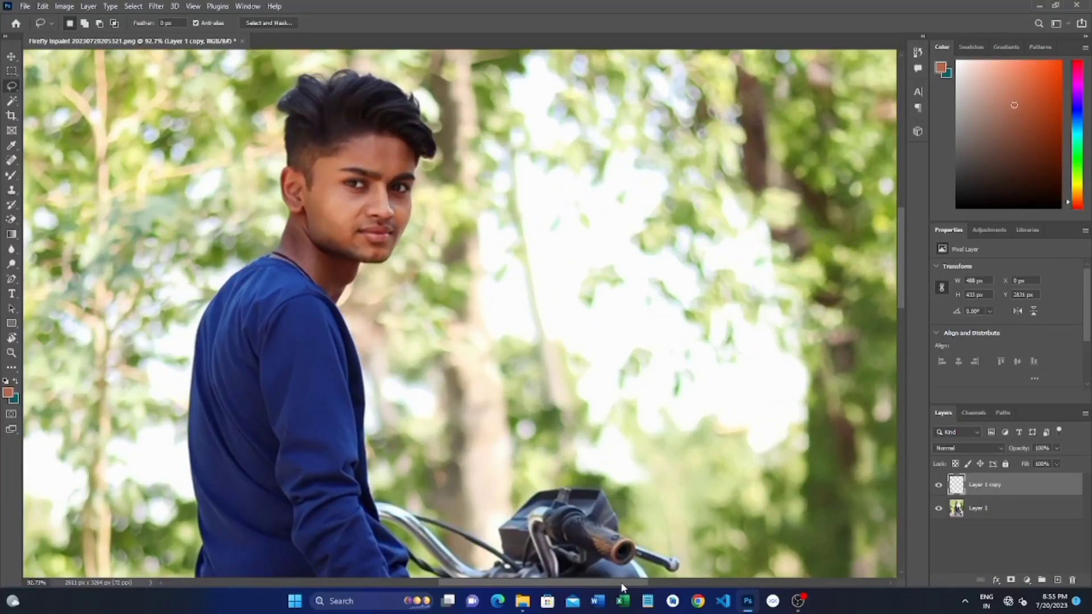
pyautogui.hscroll(-3, 577, 398)
pyautogui.scroll(2, 577, 398)
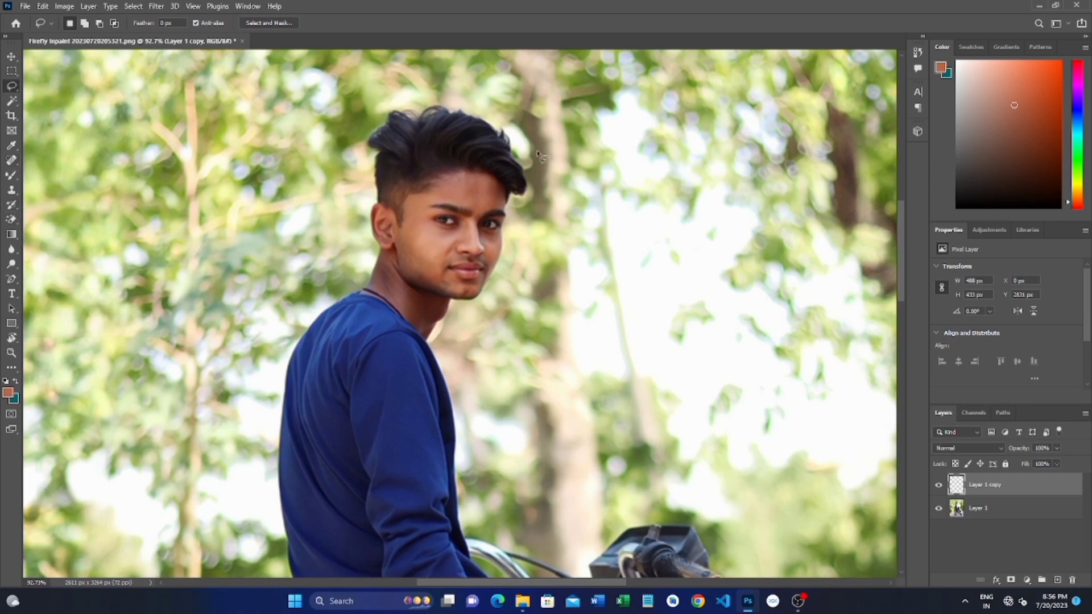
pyautogui.scroll(-5, 519, 170)
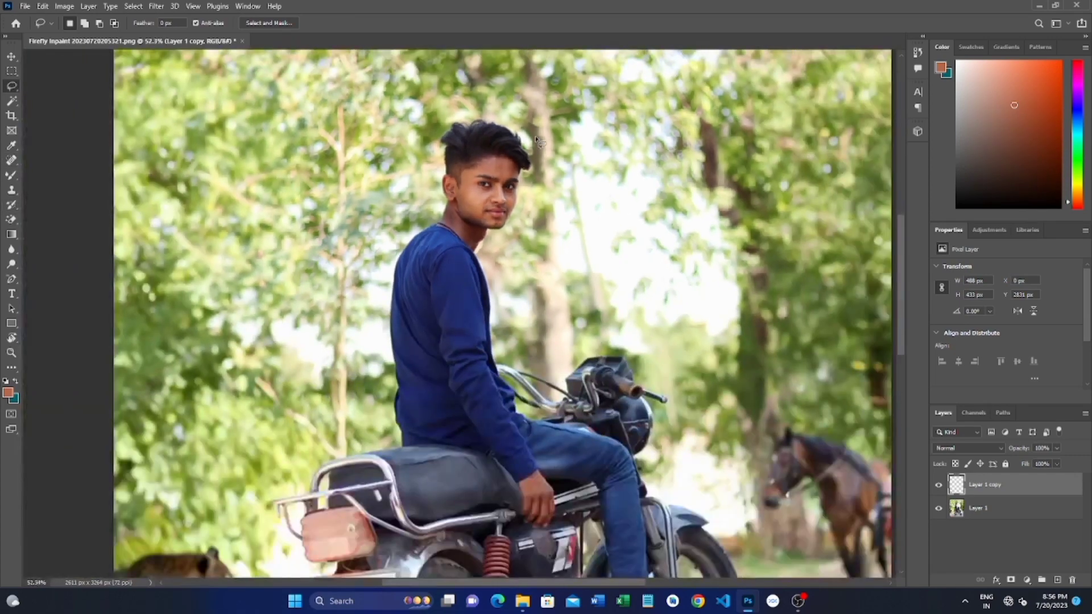
pyautogui.scroll(-1, 536, 139)
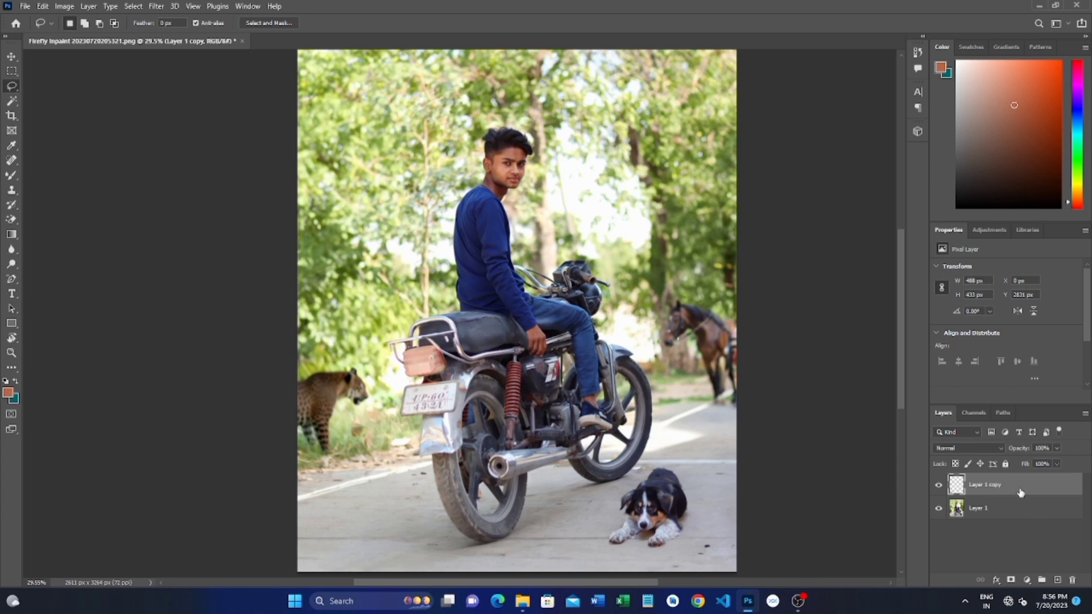
pyautogui.hotkey('ctrl', 'j')
pyautogui.hotkey('ctrl', 'j')
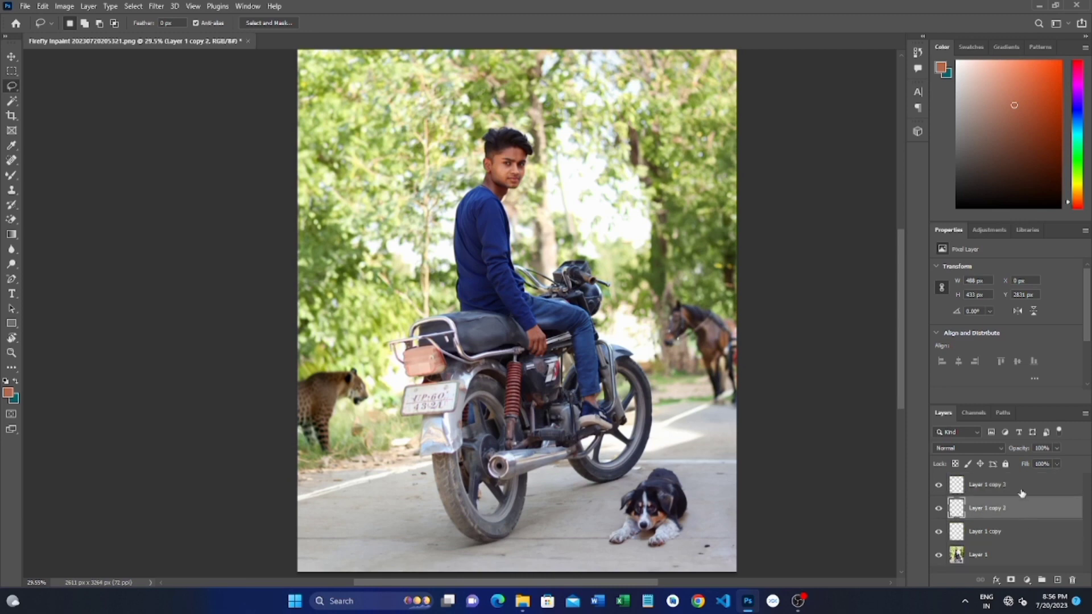
pyautogui.rightClick(1014, 491)
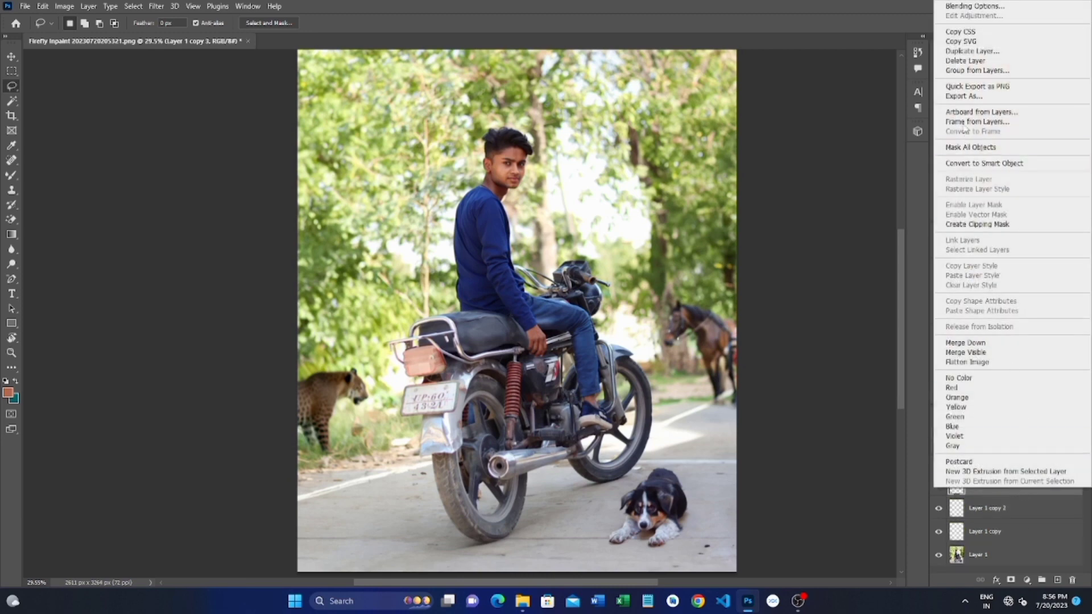
pyautogui.click(965, 61)
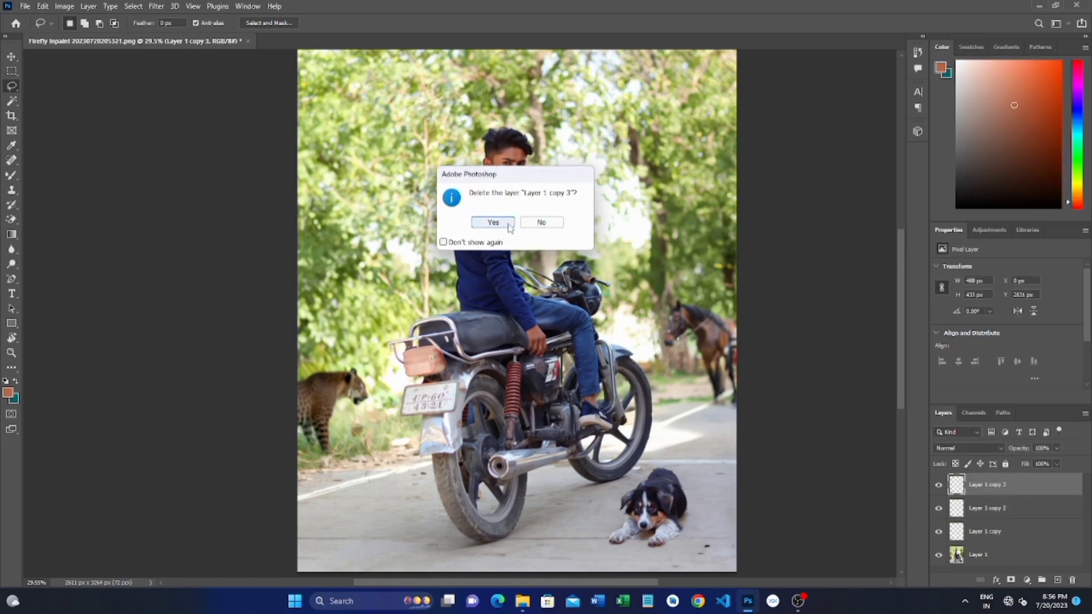
pyautogui.click(495, 222)
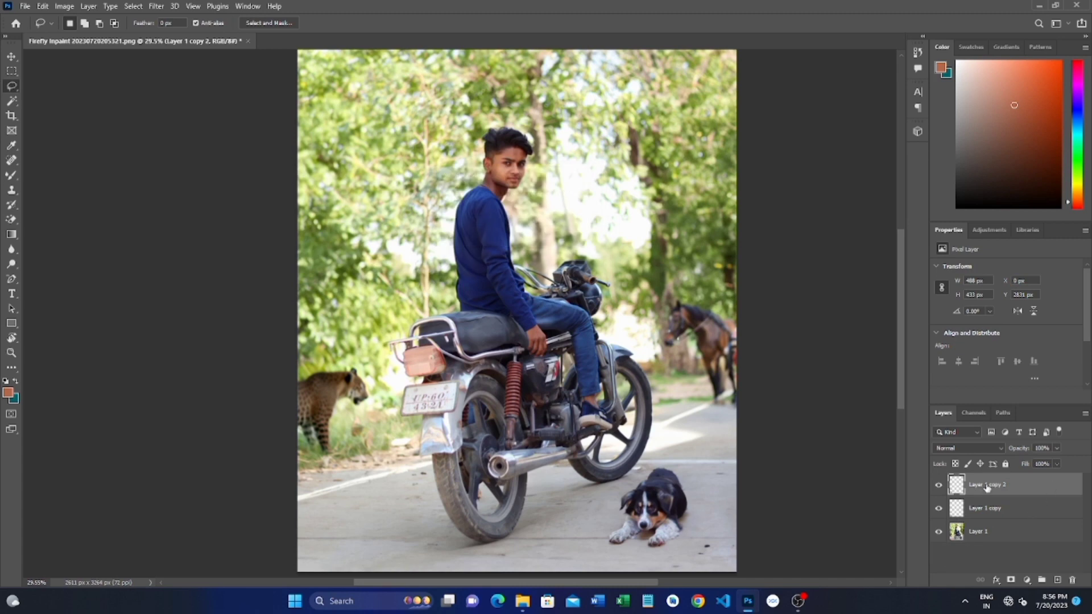
pyautogui.rightClick(969, 505)
pyautogui.click(908, 427)
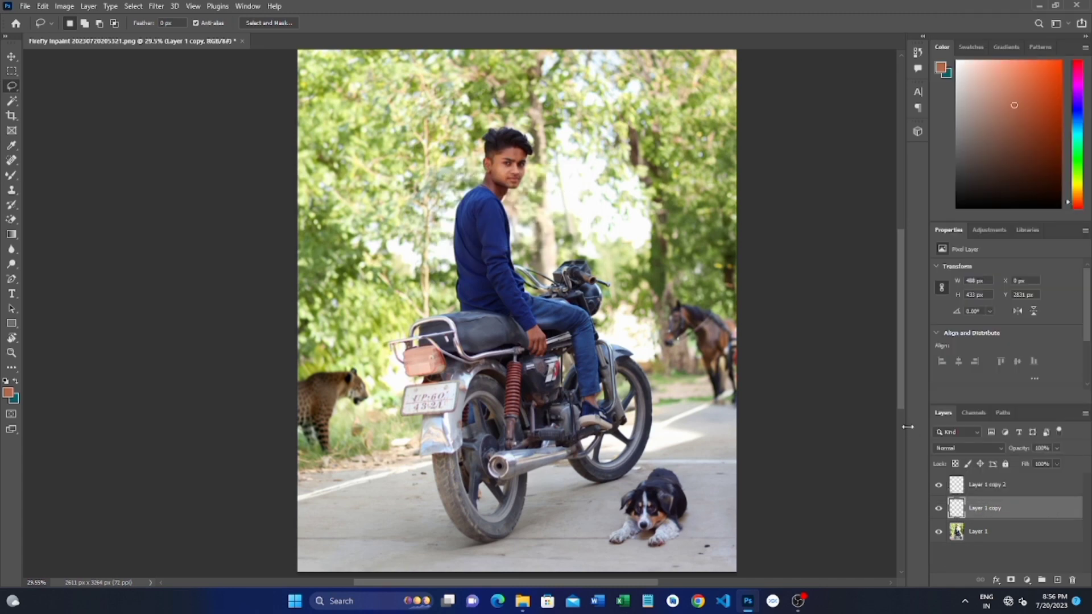
pyautogui.rightClick(979, 482)
pyautogui.click(981, 487)
pyautogui.rightClick(993, 496)
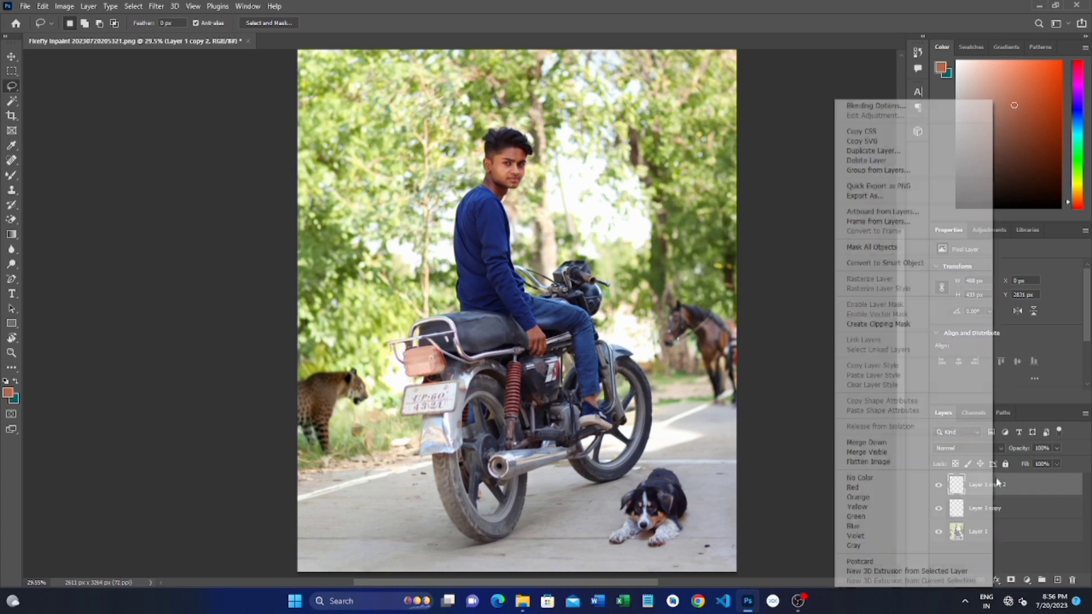
pyautogui.click(898, 163)
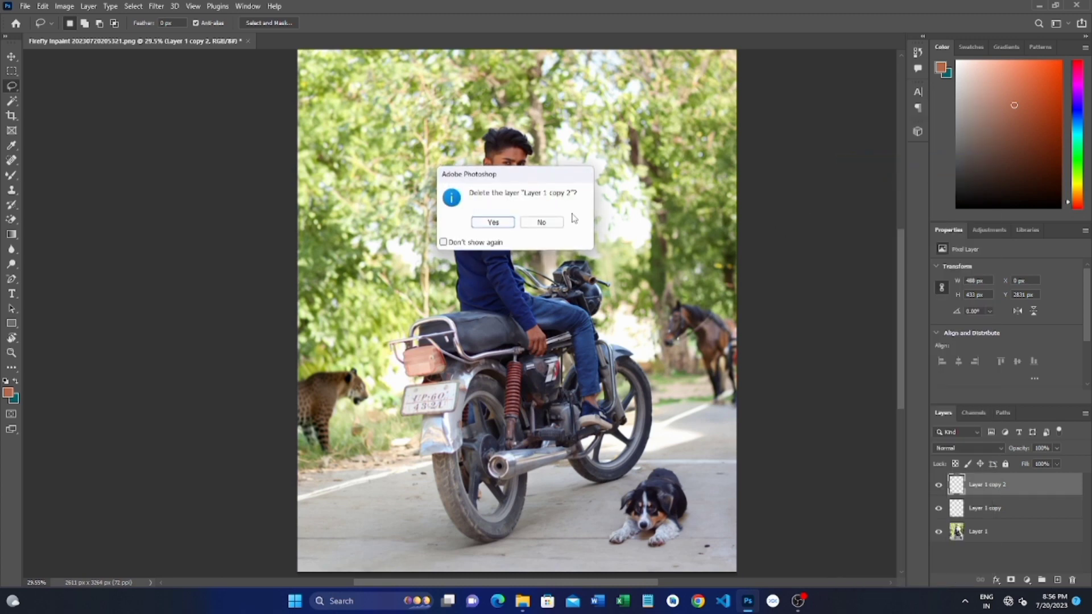
pyautogui.click(493, 225)
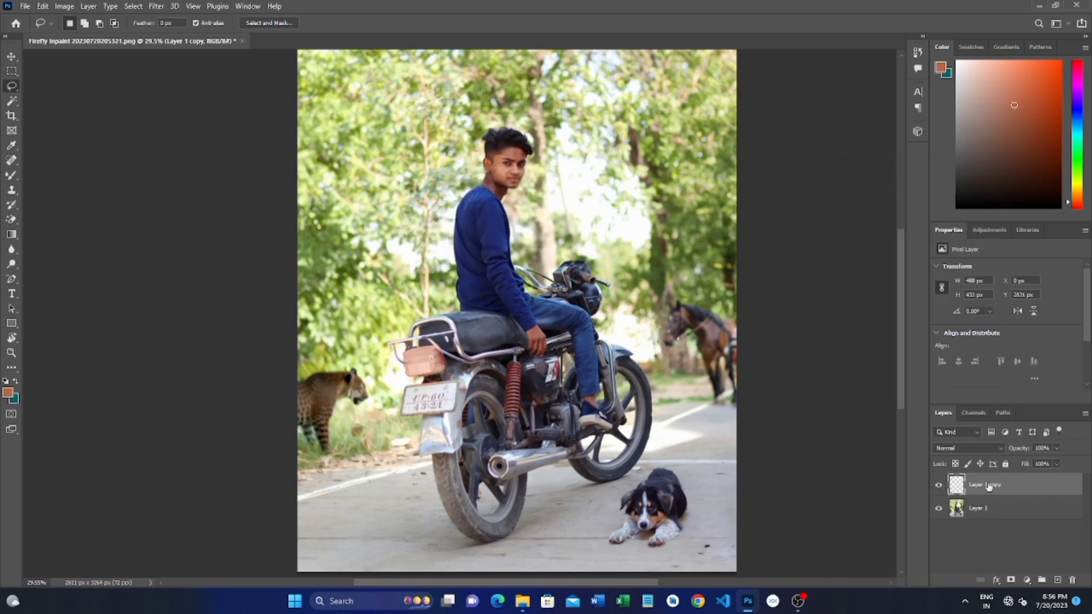
# Merge the Layer 1 copy fill layer with the Layer 1 photo and duplicate the merged layer
pyautogui.click(983, 508)
pyautogui.keyDown('shift'); pyautogui.click(981, 493); pyautogui.keyUp('shift')
pyautogui.rightClick(983, 488)
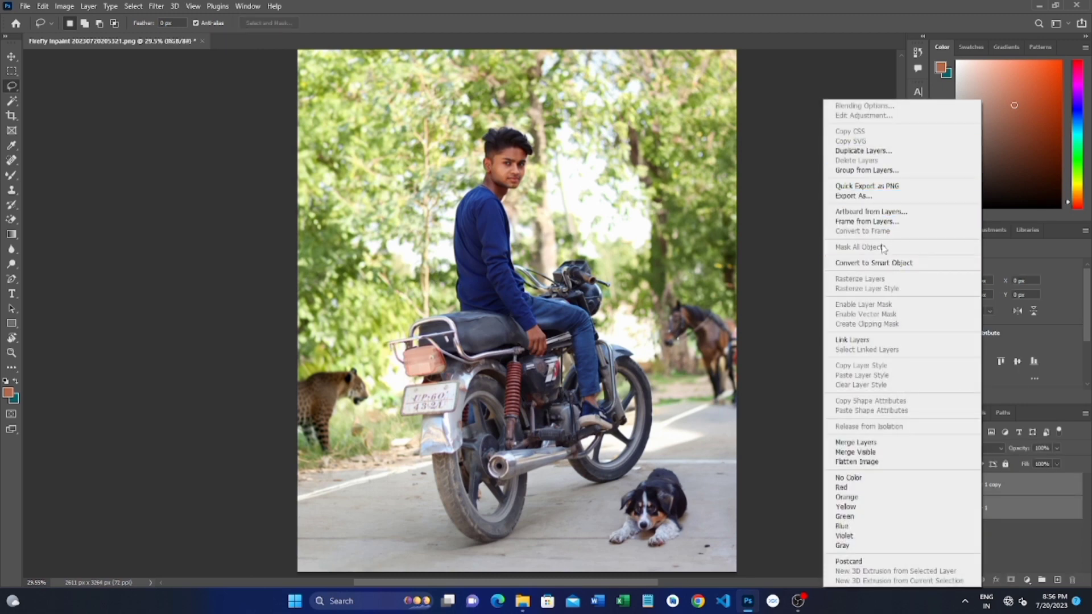
pyautogui.click(867, 445)
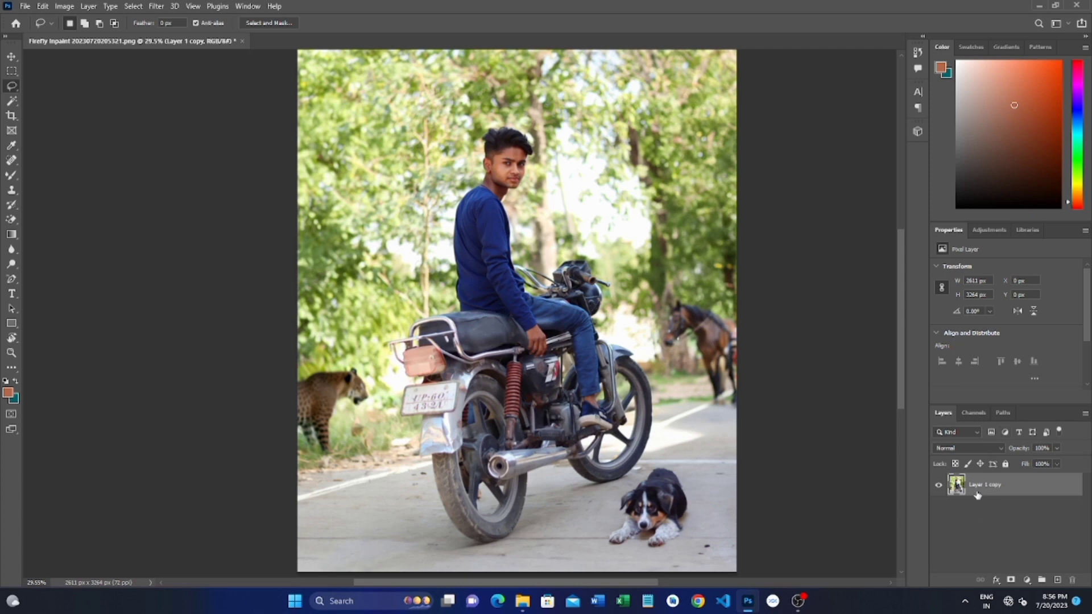
pyautogui.hotkey('ctrl', 'j')
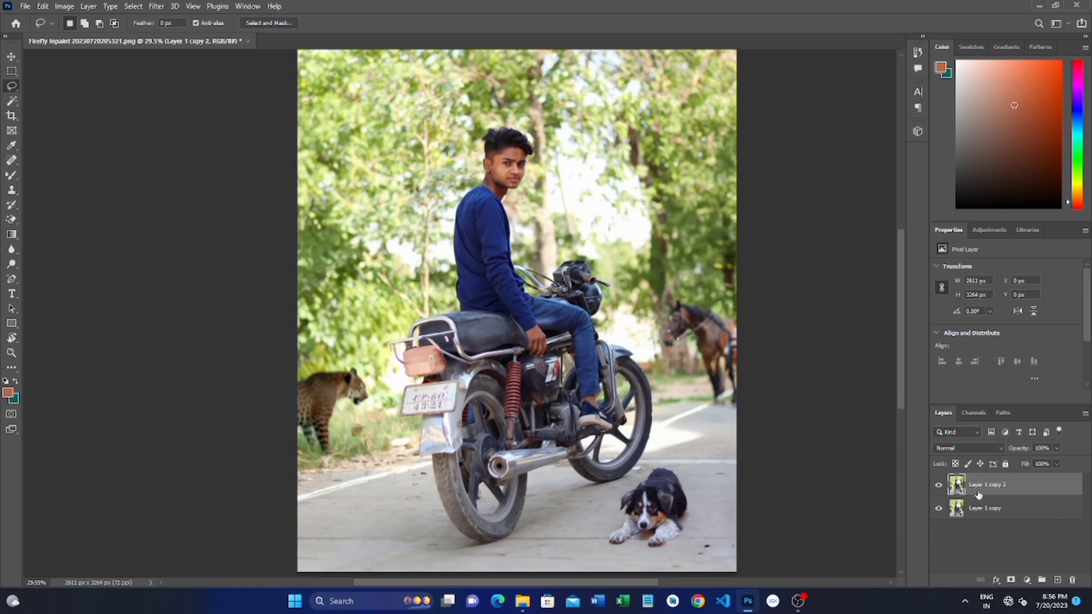
pyautogui.moveTo(978, 495); pyautogui.dragTo(976, 489)
pyautogui.hotkey('ctrl', 'shift', 'a')
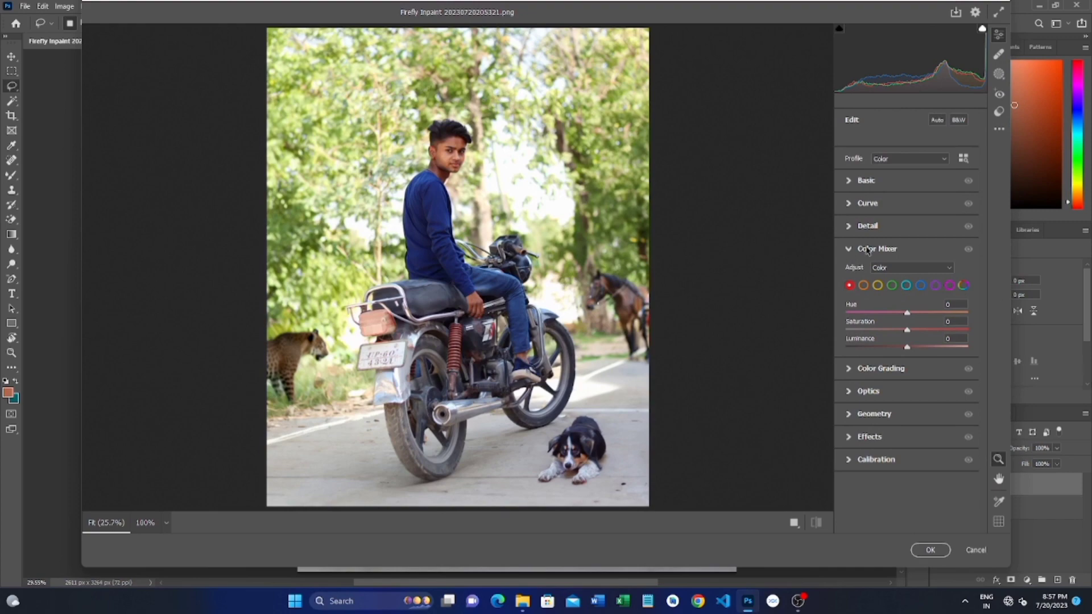
pyautogui.click(976, 550)
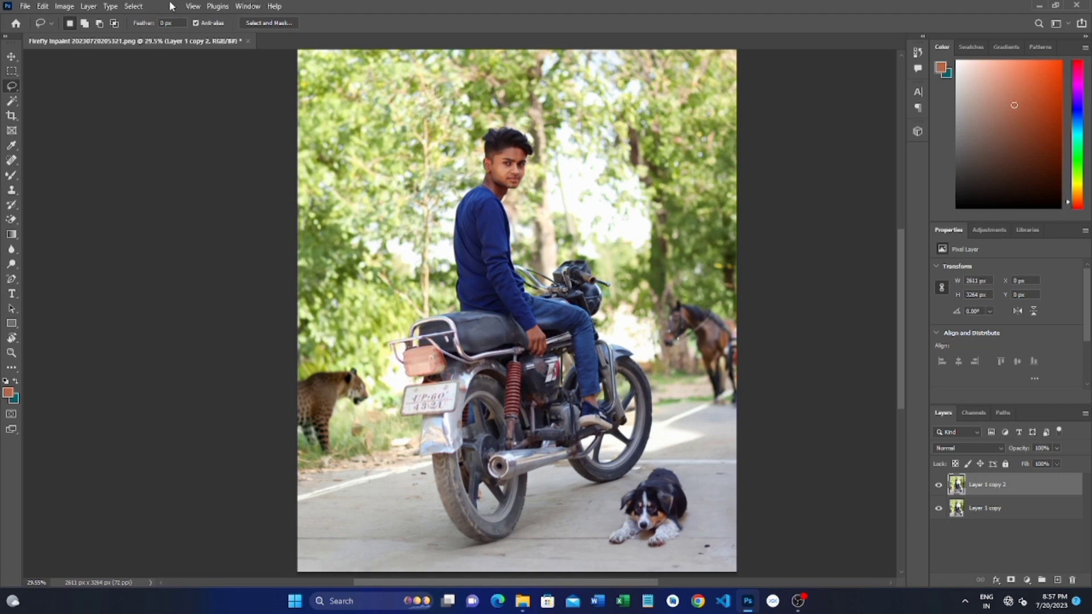
pyautogui.click(217, 6)
pyautogui.click(218, 6)
pyautogui.click(254, 6)
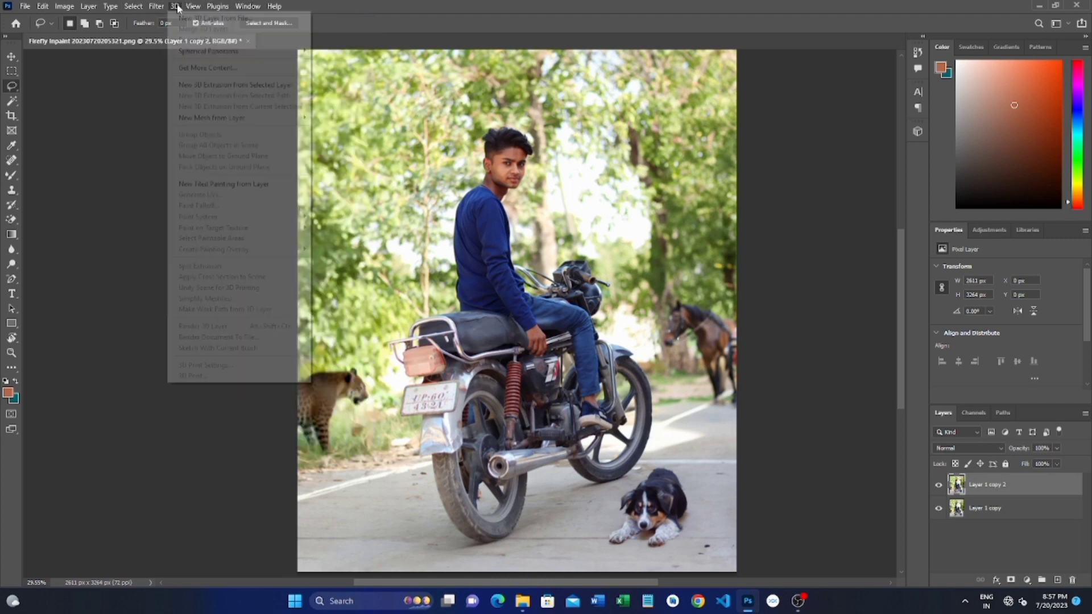
pyautogui.click(158, 6)
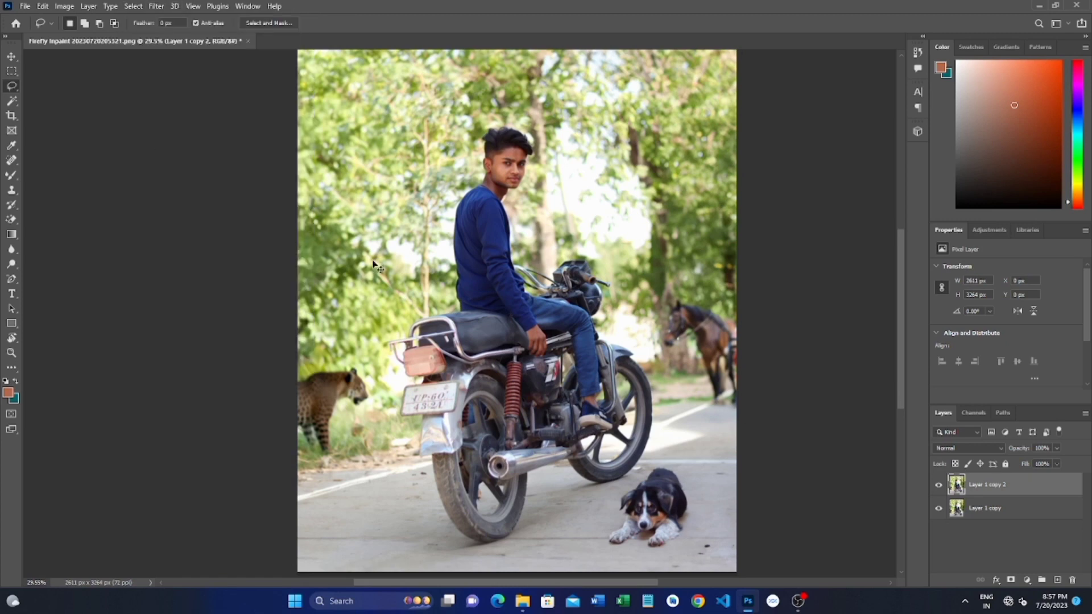
# Apply the Camera Raw Filter to the duplicated photo layer and set its exposure to +0.55, checking the face up close
pyautogui.hotkey('ctrl', 'shift', 'a')
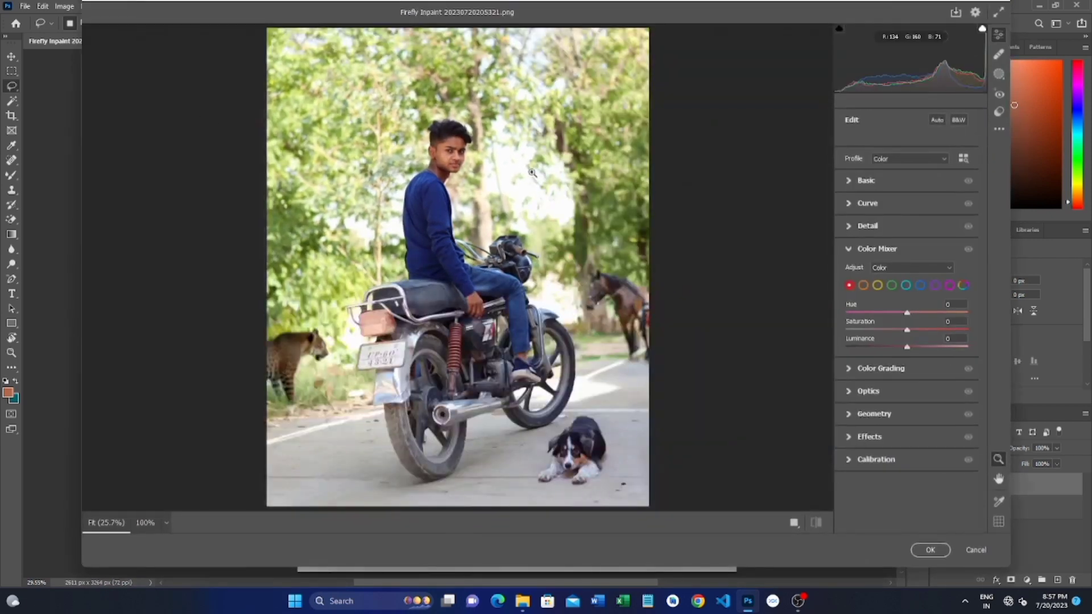
pyautogui.click(852, 252)
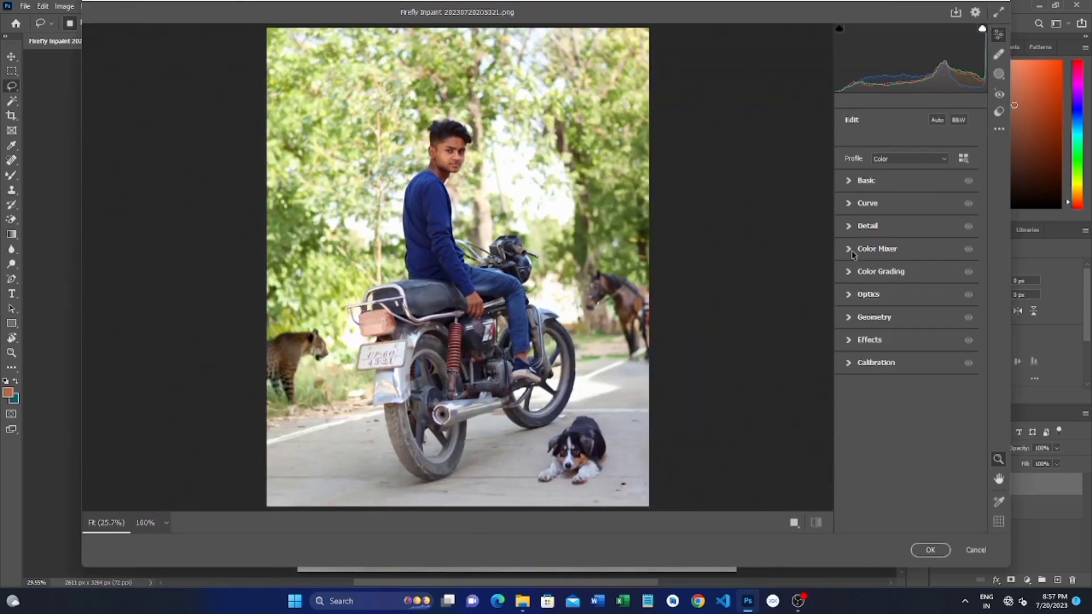
pyautogui.click(851, 186)
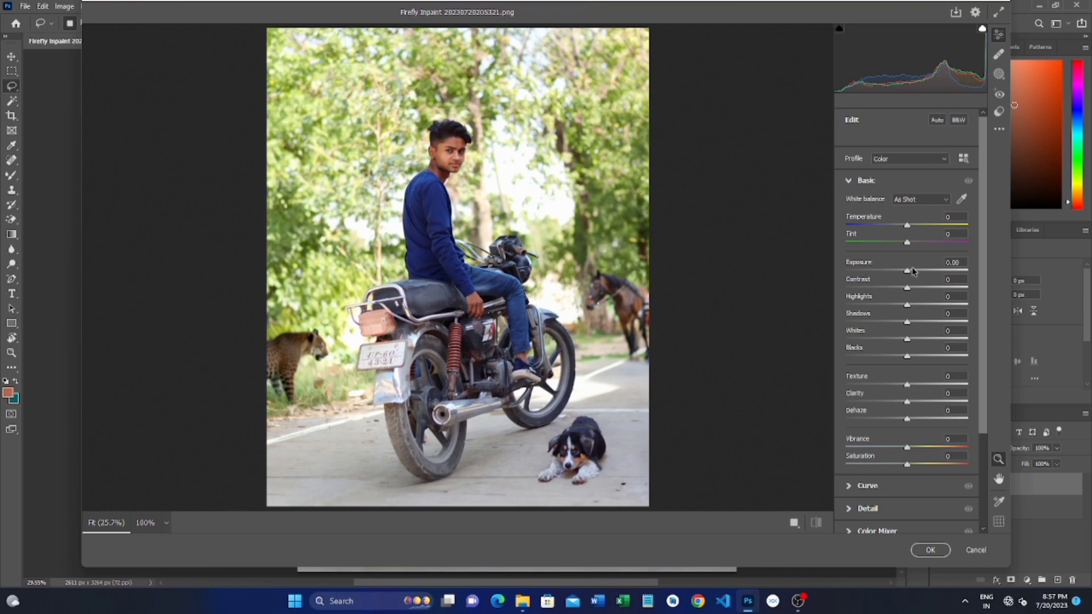
pyautogui.moveTo(911, 275); pyautogui.dragTo(916, 276)
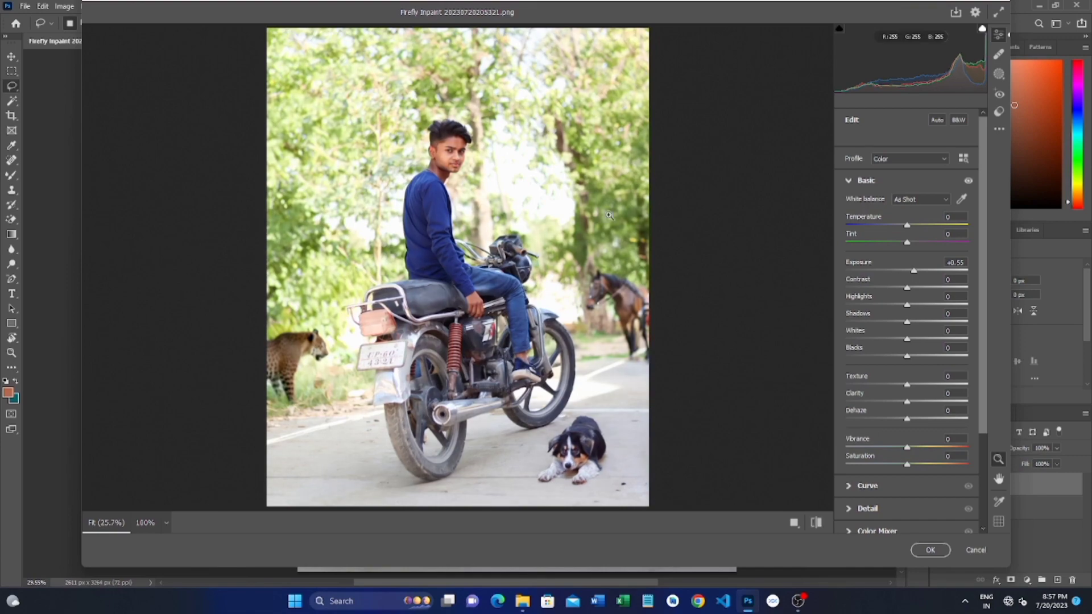
pyautogui.click(456, 179)
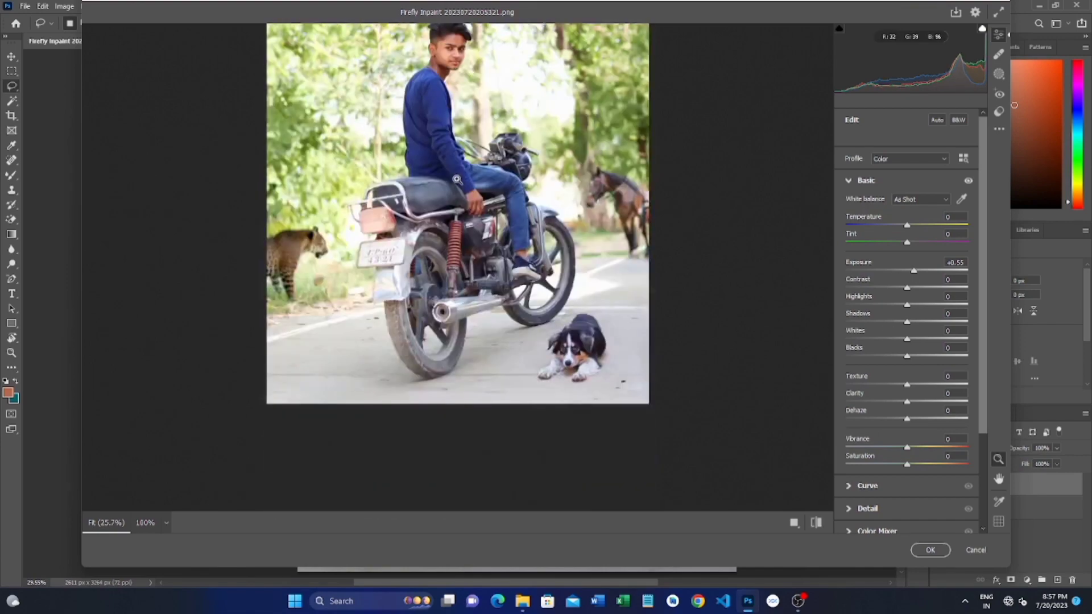
pyautogui.click(447, 147)
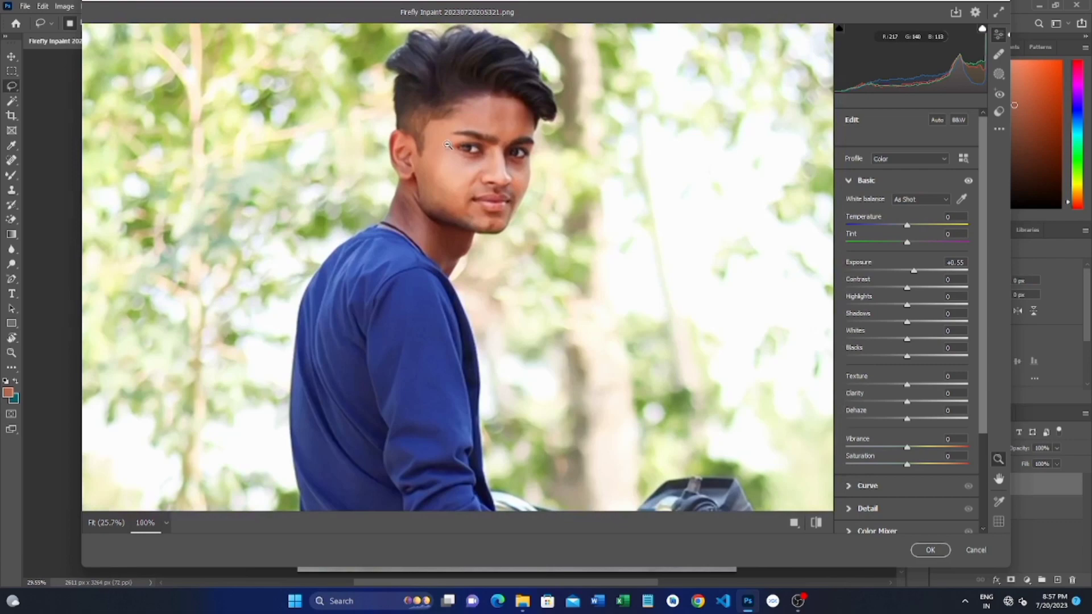
pyautogui.click(467, 179)
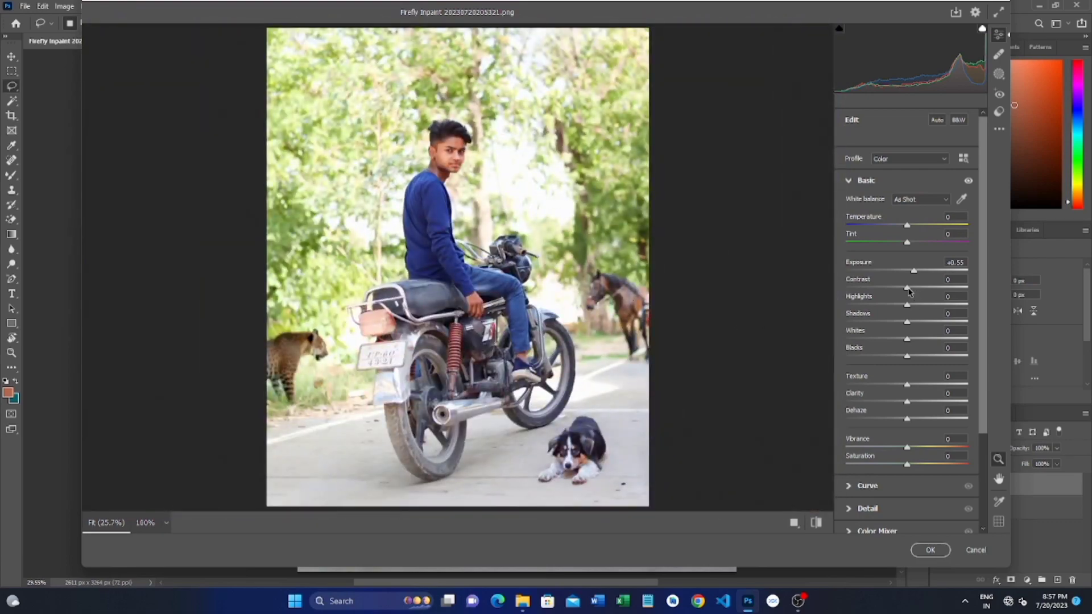
# Set contrast to +4, highlights to -12, shadows to +14, whites to +22 and blacks to +25, and slightly raise the vibrance
pyautogui.moveTo(908, 291); pyautogui.dragTo(910, 297)
pyautogui.moveTo(907, 309); pyautogui.dragTo(915, 322)
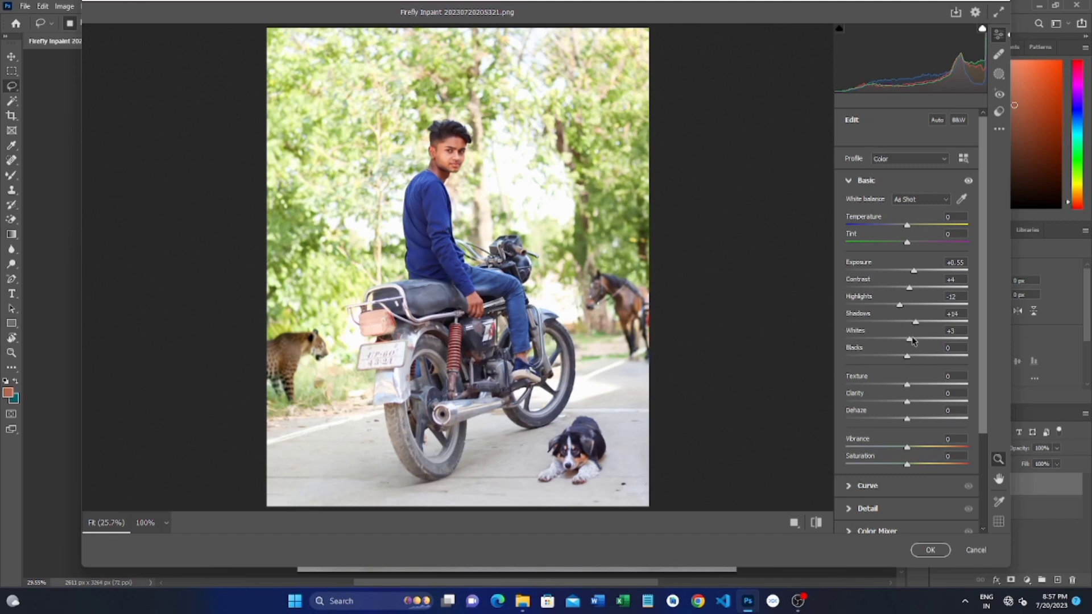
pyautogui.moveTo(914, 340); pyautogui.dragTo(923, 357)
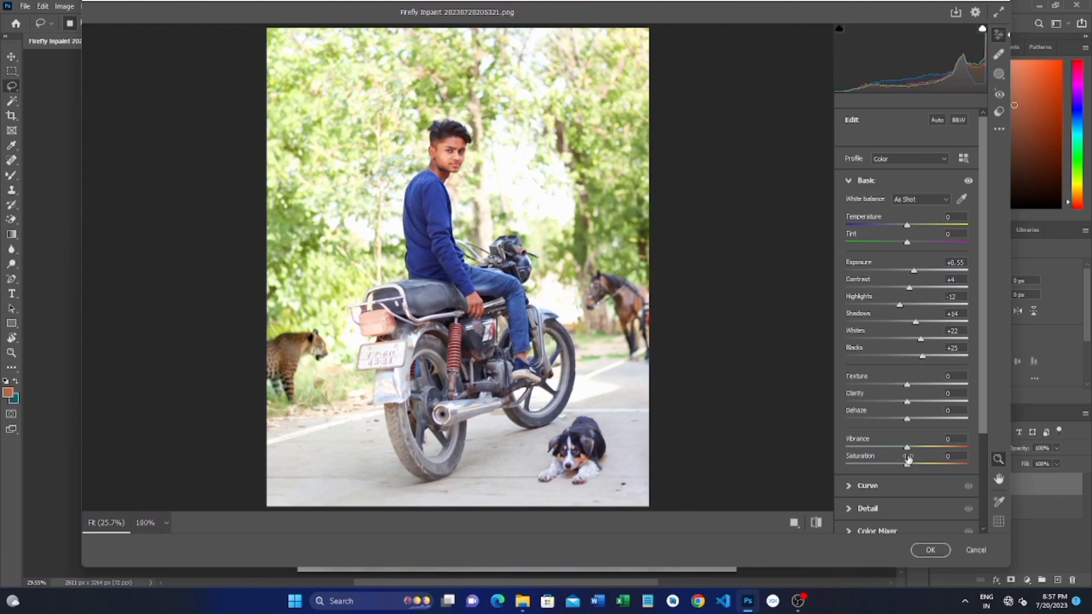
pyautogui.moveTo(908, 448); pyautogui.dragTo(917, 449)
# In the Color Mixer, adjust by color and lower the orange saturation to -21
pyautogui.click(848, 180)
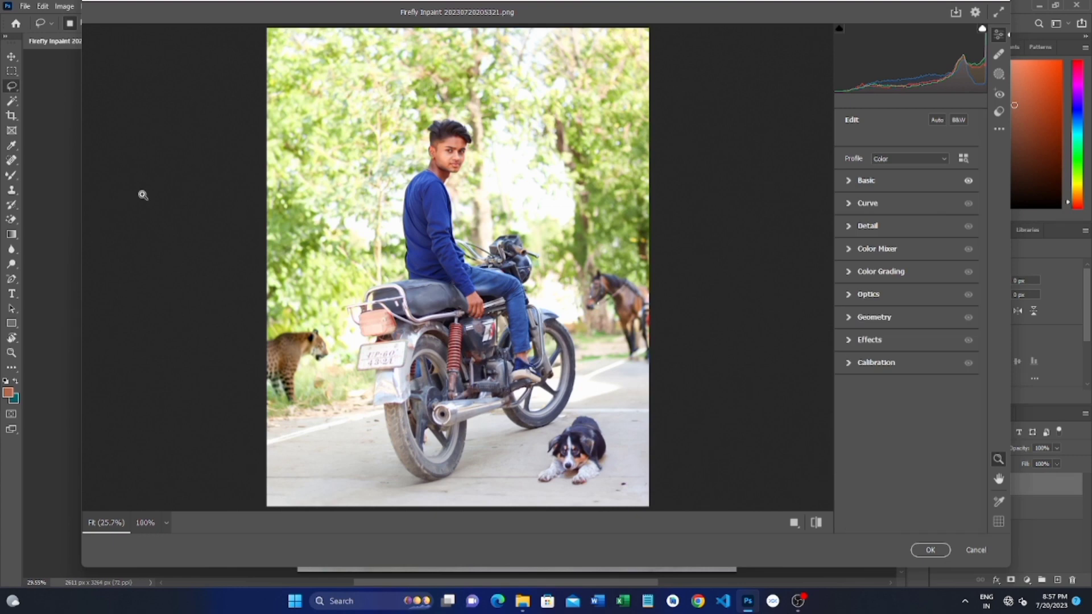
pyautogui.click(847, 249)
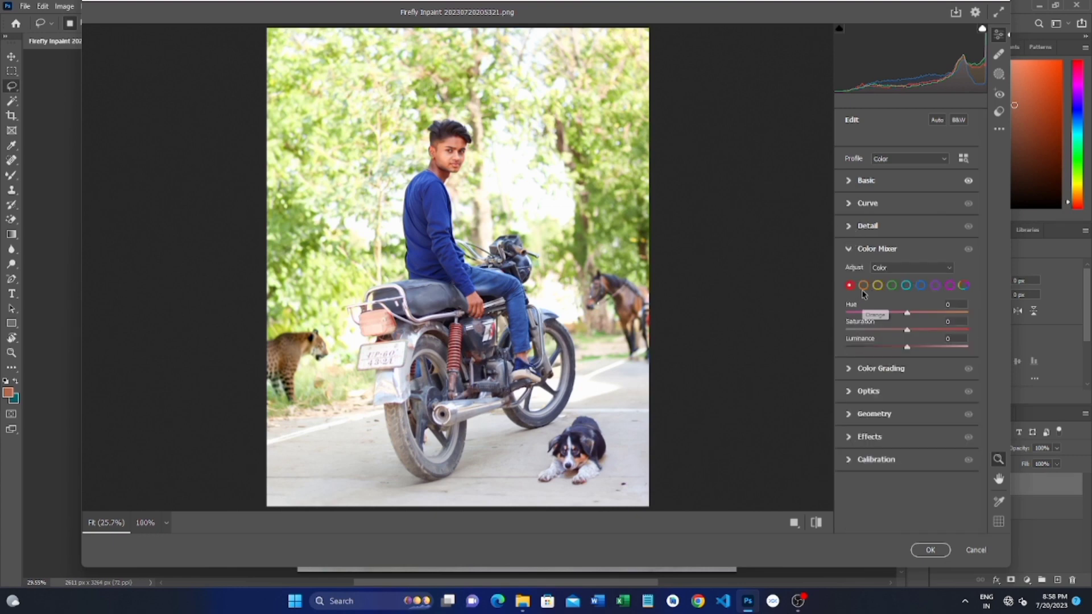
pyautogui.click(913, 268)
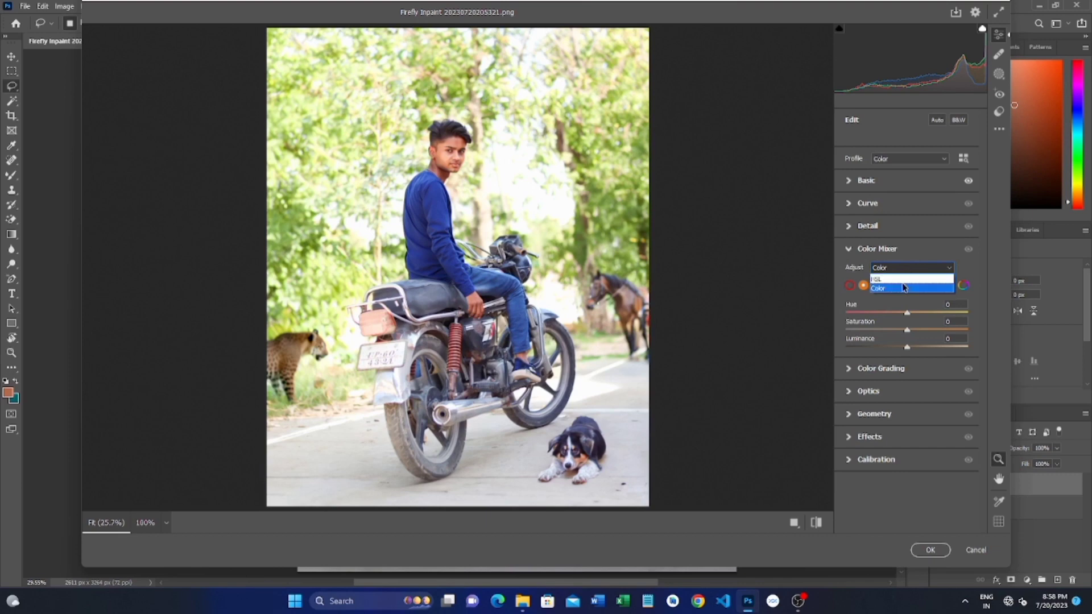
pyautogui.click(888, 280)
pyautogui.click(910, 268)
pyautogui.click(894, 289)
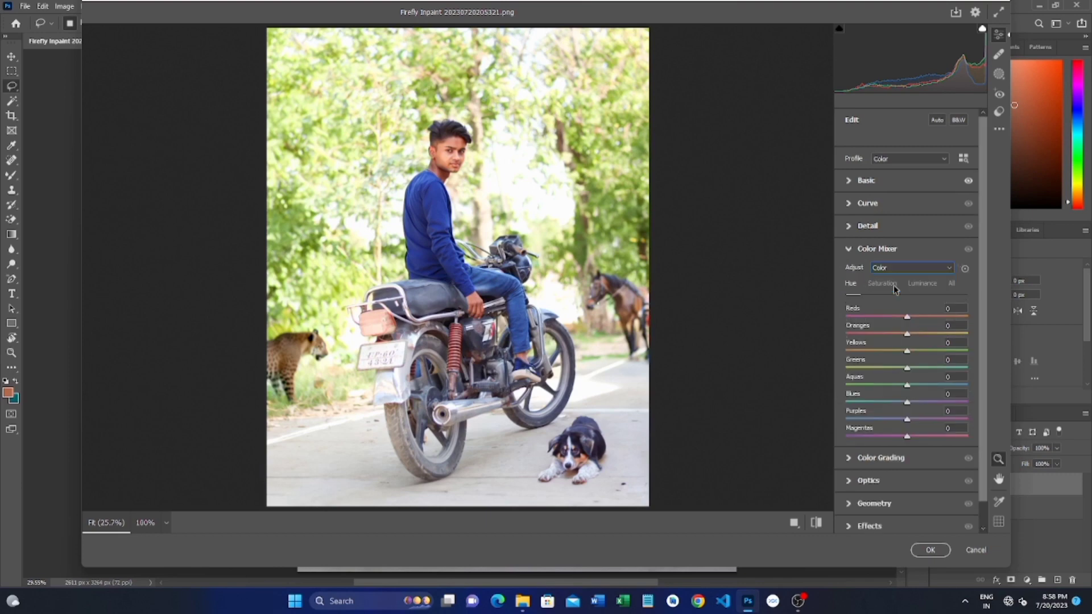
pyautogui.click(864, 285)
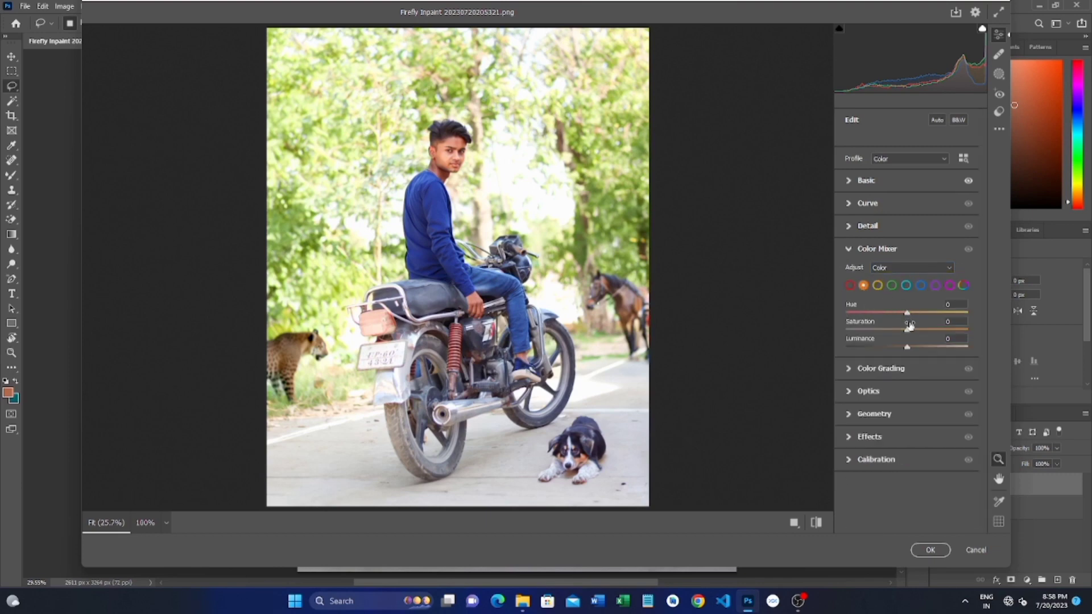
pyautogui.moveTo(909, 332); pyautogui.dragTo(896, 339)
# Examine the face up close with the Color Mixer adjustment switched off and on
pyautogui.click(445, 178)
pyautogui.click(458, 177)
pyautogui.click(469, 168)
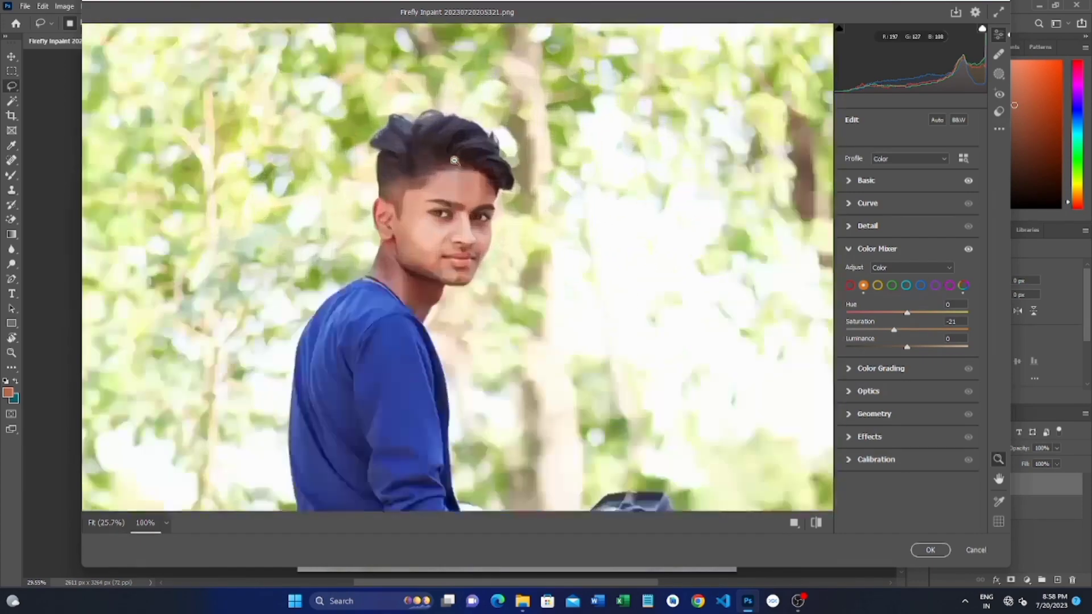
pyautogui.click(968, 250)
pyautogui.click(969, 251)
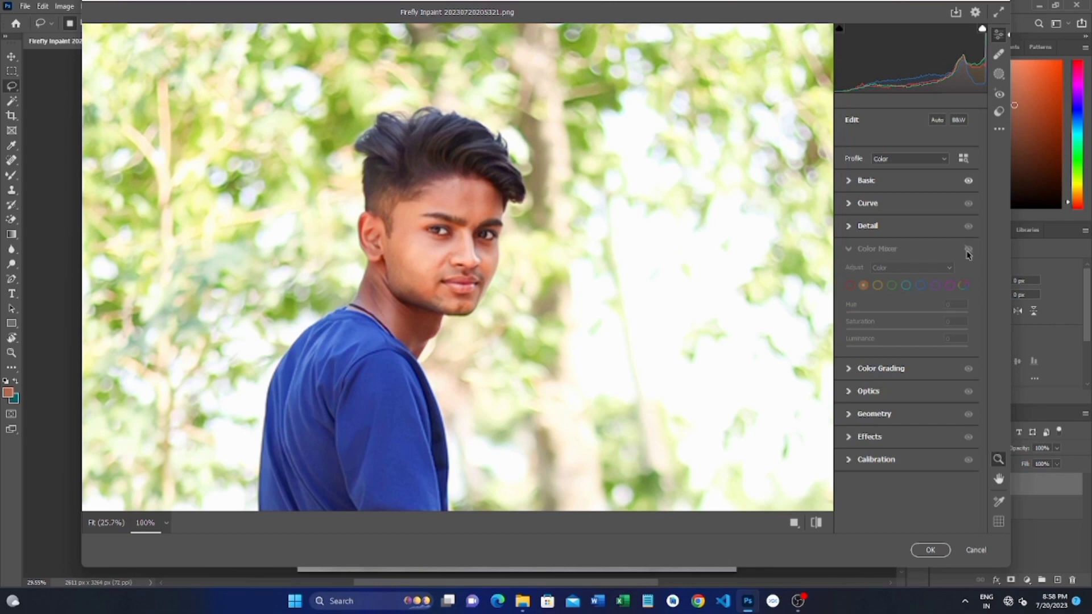
pyautogui.click(968, 251)
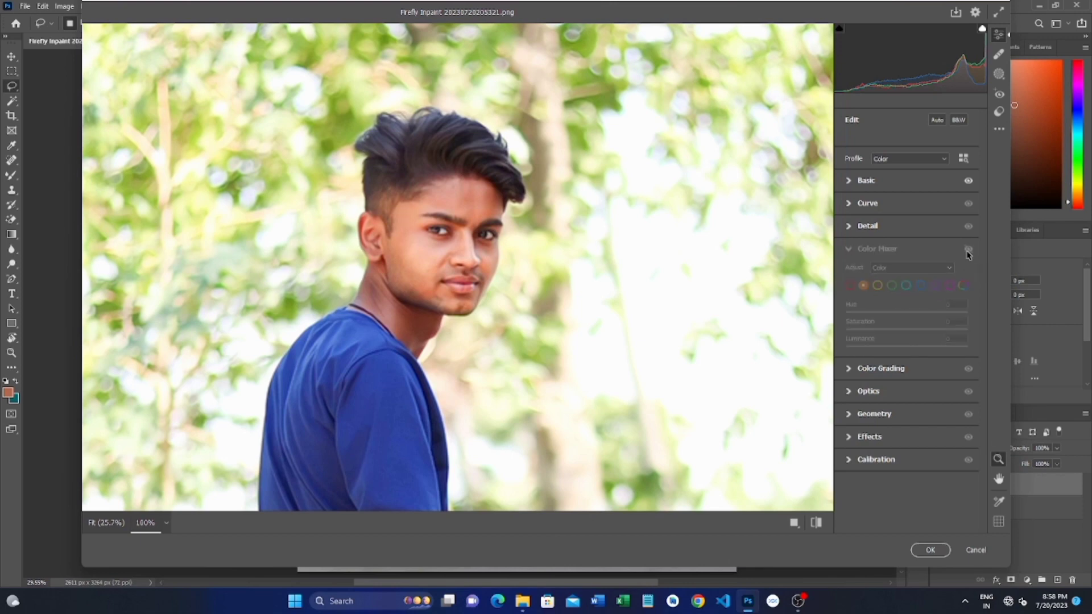
pyautogui.keyDown('alt'); pyautogui.click(525, 201); pyautogui.keyUp('alt')
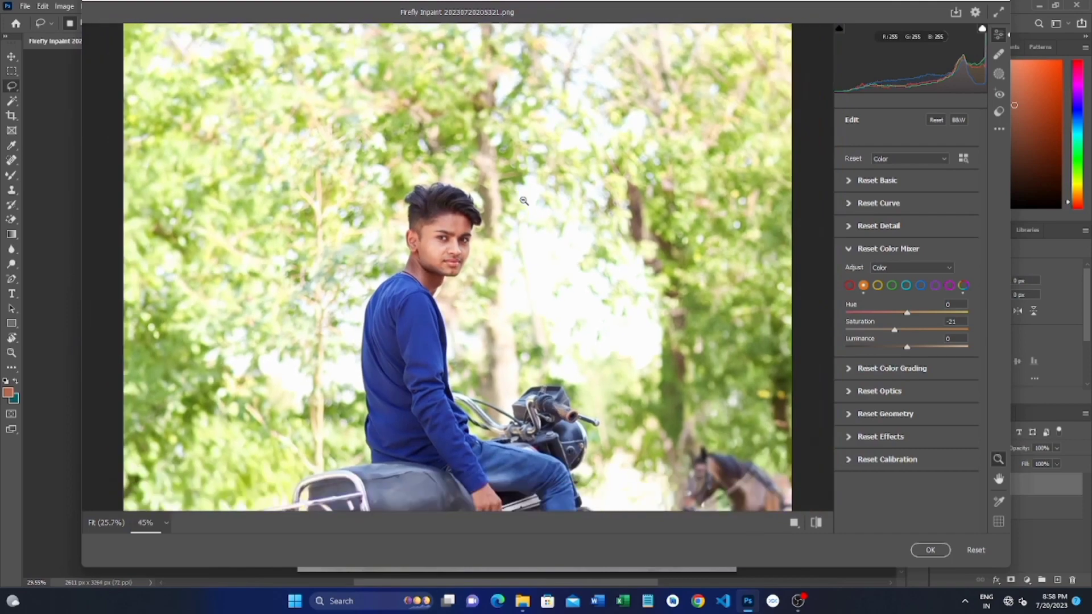
pyautogui.keyDown('alt'); pyautogui.click(524, 201); pyautogui.keyUp('alt')
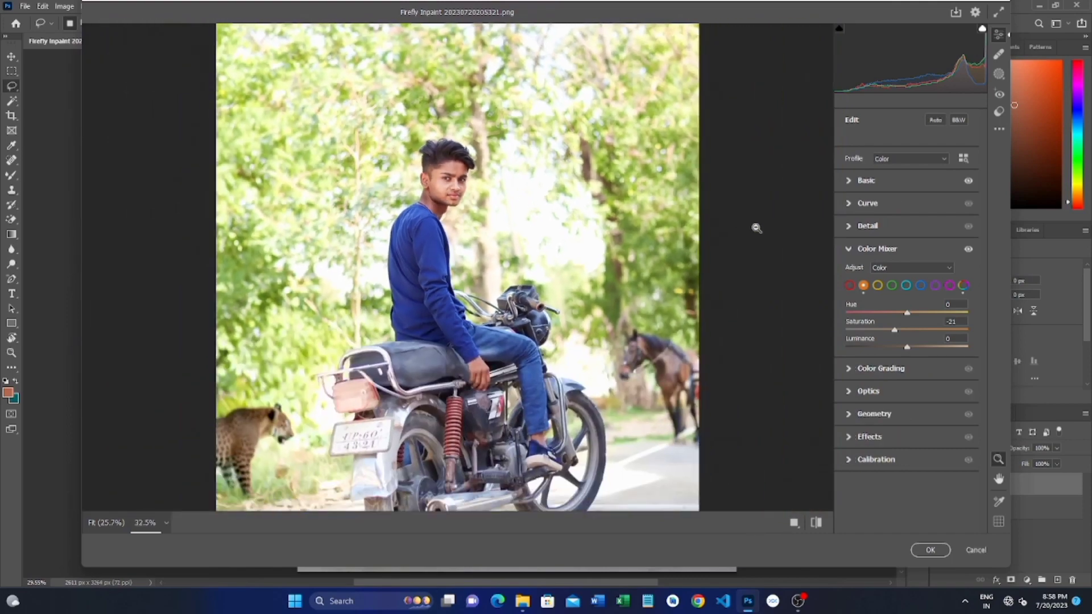
# Set the green saturation to -58 and the green hue to +22 in the Color Mixer
pyautogui.click(892, 285)
pyautogui.moveTo(908, 331); pyautogui.dragTo(871, 332)
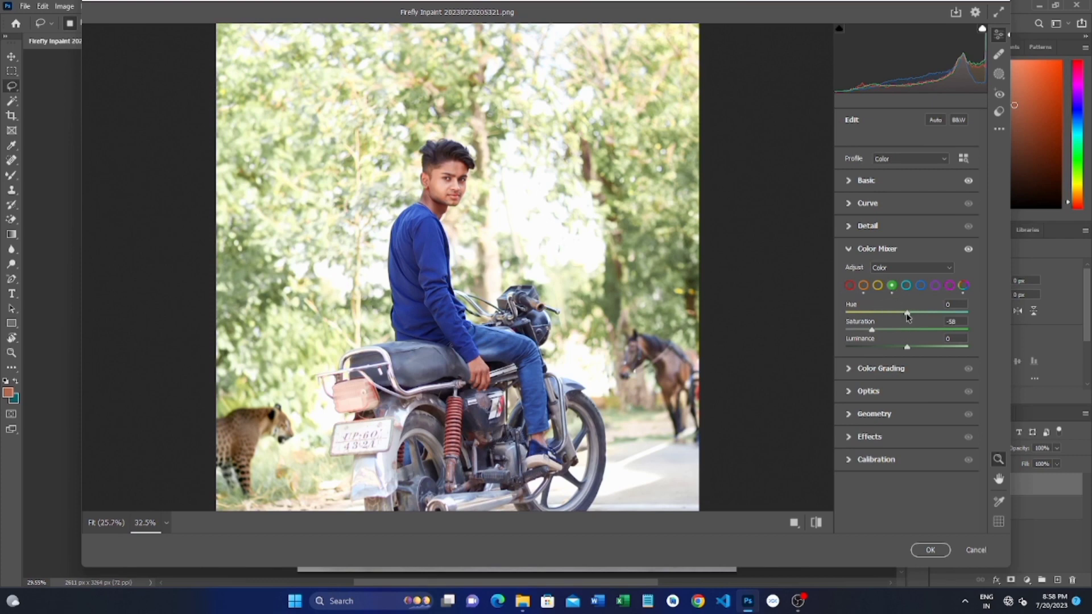
pyautogui.moveTo(908, 316); pyautogui.dragTo(921, 319)
pyautogui.keyDown('alt'); pyautogui.click(465, 161); pyautogui.keyUp('alt')
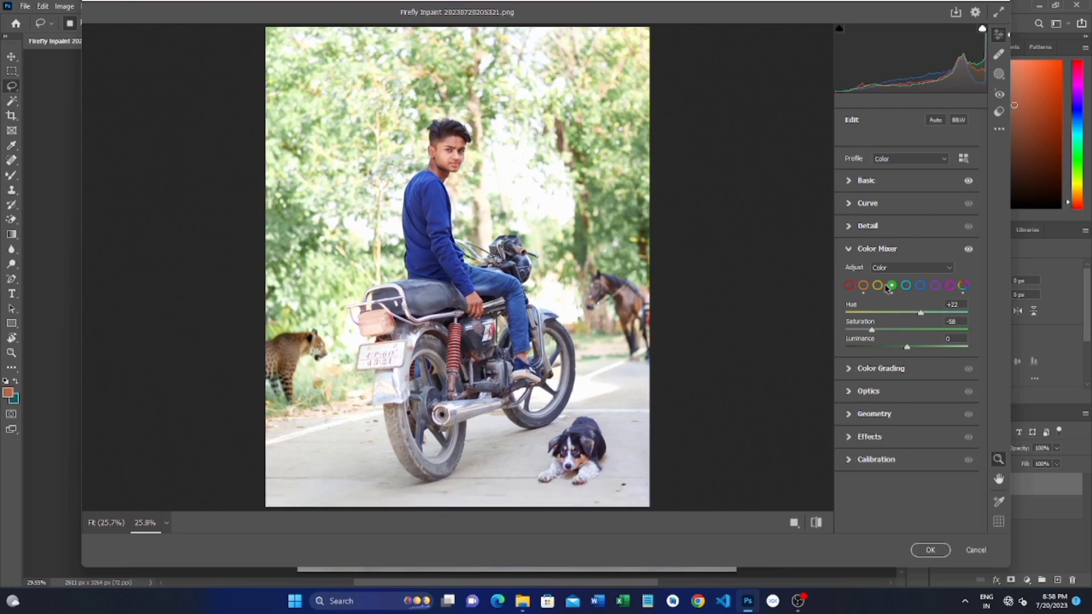
# Lower the yellow saturation to -24 and shift the yellow hue toward green
pyautogui.click(877, 285)
pyautogui.moveTo(905, 330); pyautogui.dragTo(897, 337)
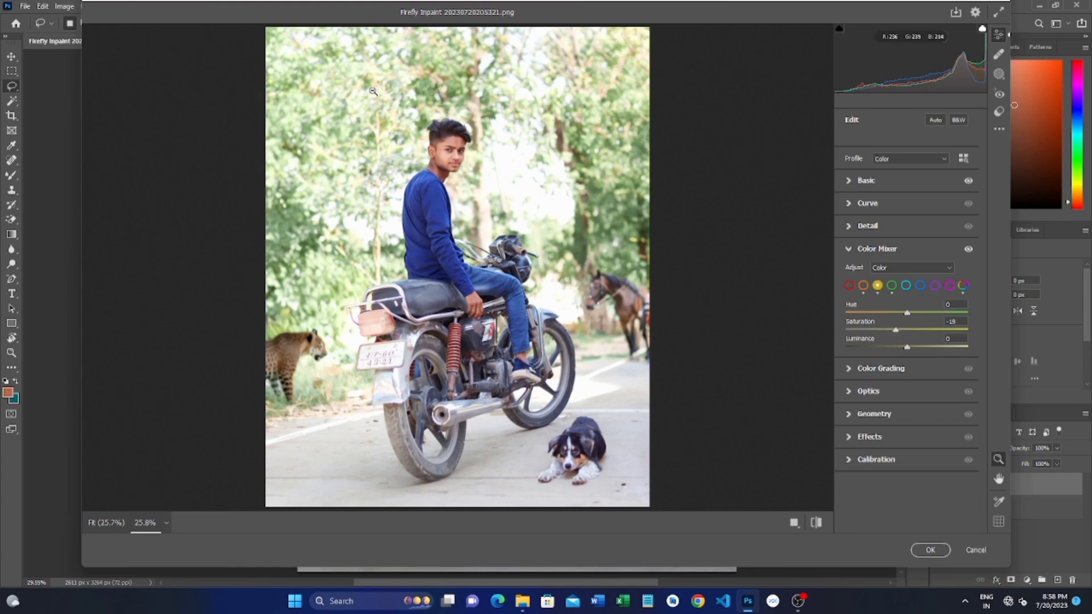
pyautogui.moveTo(374, 92); pyautogui.dragTo(448, 100)
pyautogui.hotkey('ctrl', '0')
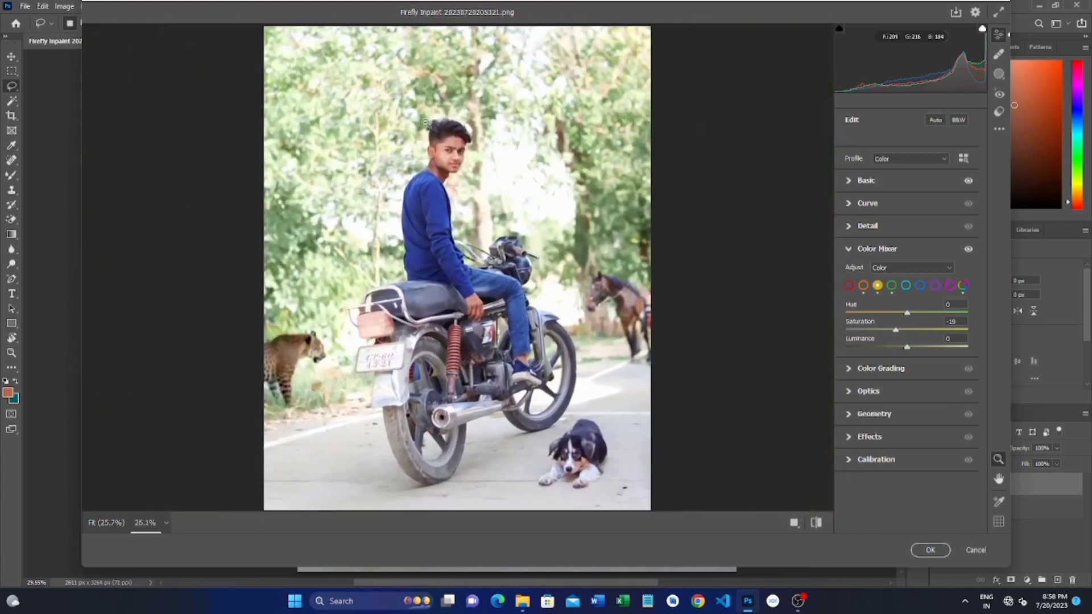
pyautogui.moveTo(897, 330); pyautogui.dragTo(891, 337)
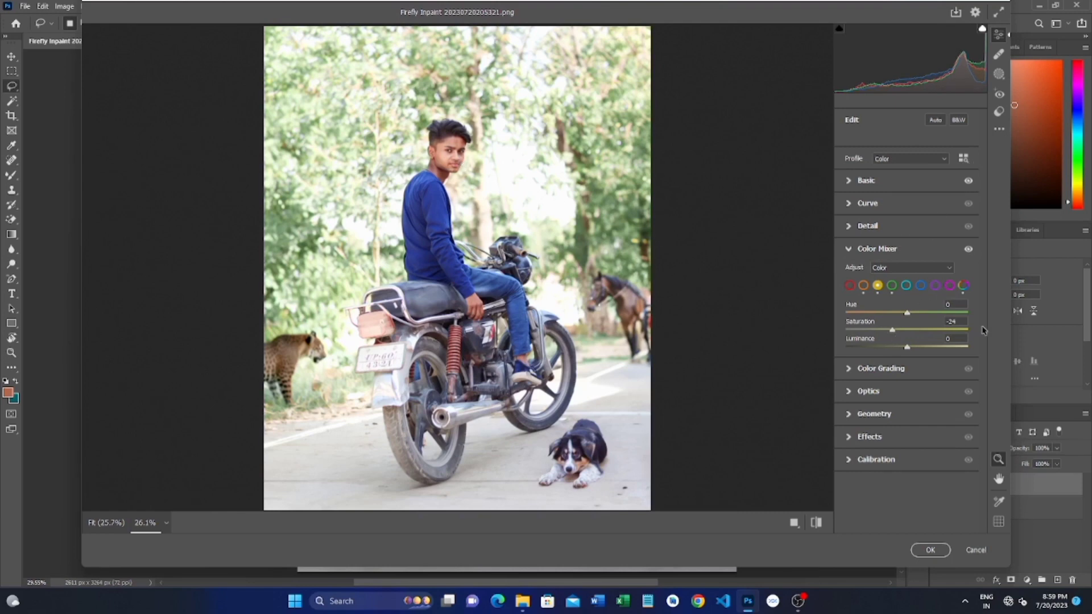
pyautogui.moveTo(908, 313); pyautogui.dragTo(933, 339)
# Set the green luminance to -7 and check the foliage around the rider
pyautogui.click(892, 286)
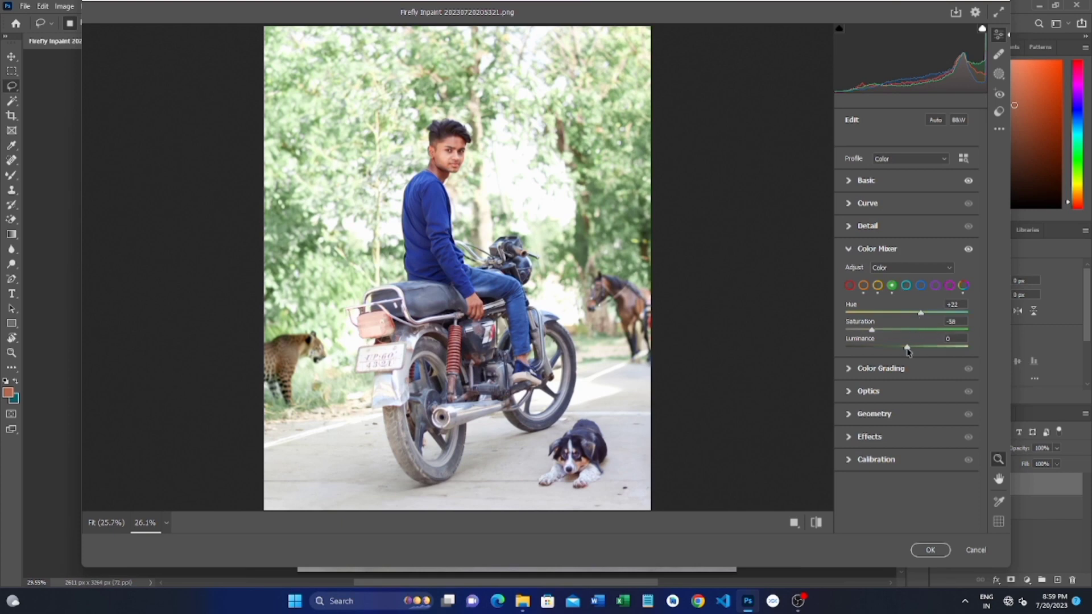
pyautogui.moveTo(907, 348); pyautogui.dragTo(903, 348)
pyautogui.moveTo(474, 169); pyautogui.dragTo(473, 207)
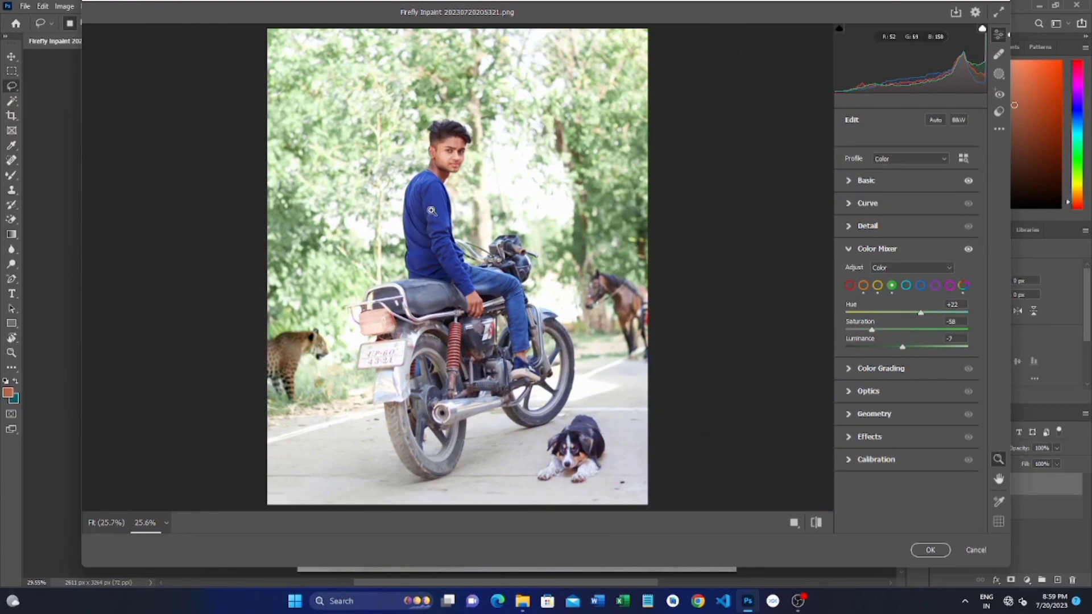
pyautogui.moveTo(432, 210); pyautogui.dragTo(434, 236)
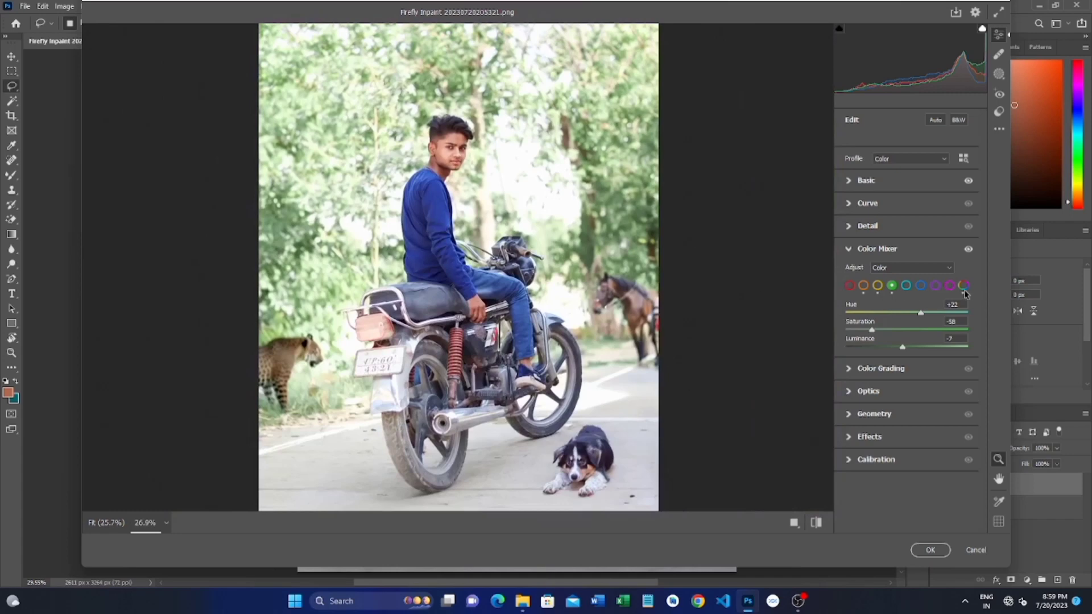
# Raise the blue saturation to +47 and compare the photo before and after side by side
pyautogui.click(921, 285)
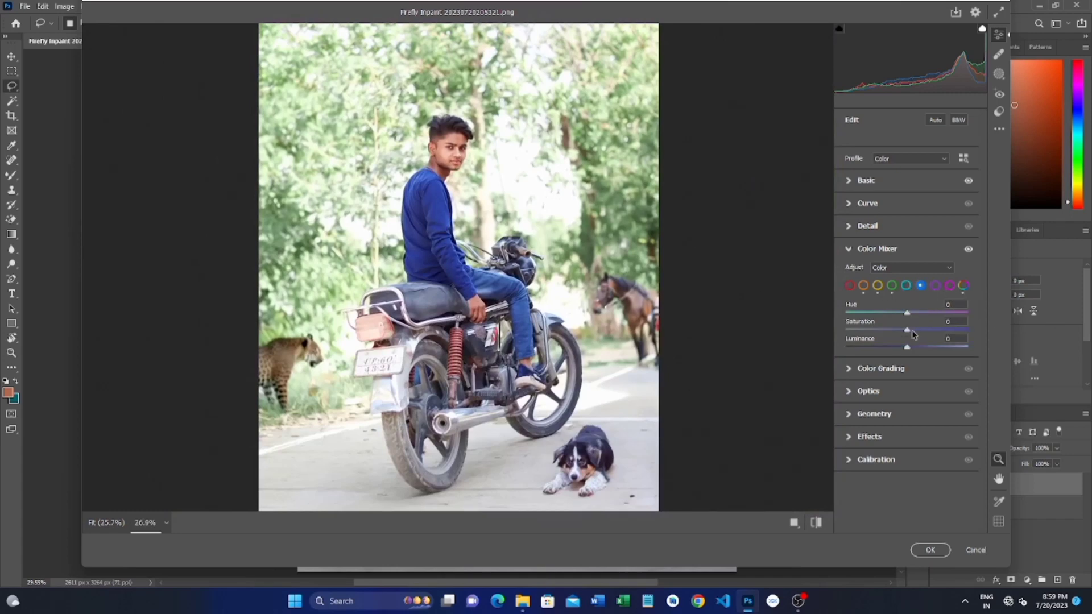
pyautogui.moveTo(908, 332); pyautogui.dragTo(937, 332)
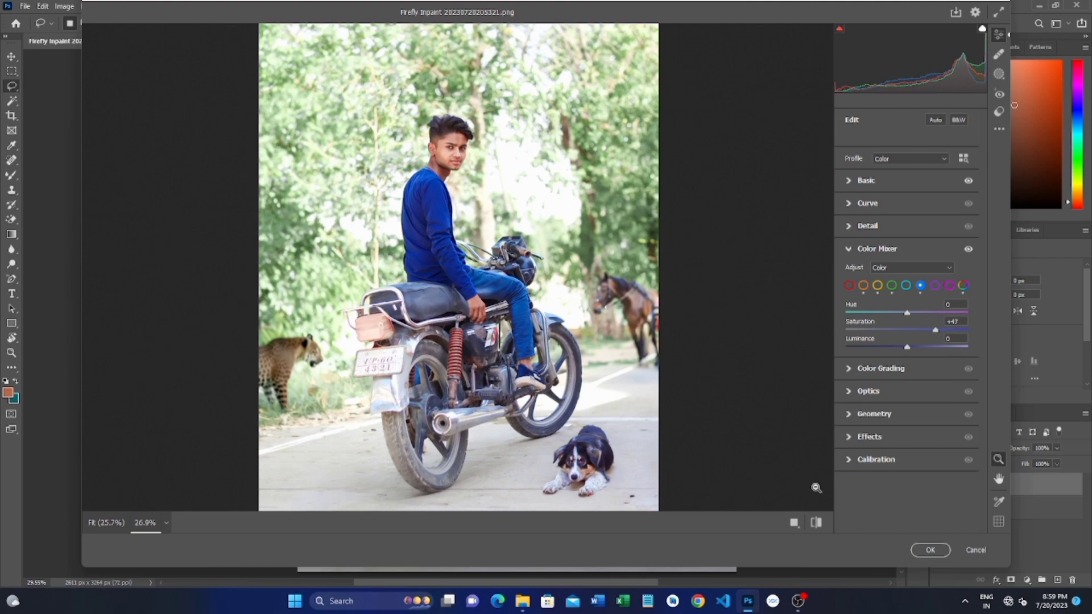
pyautogui.click(816, 523)
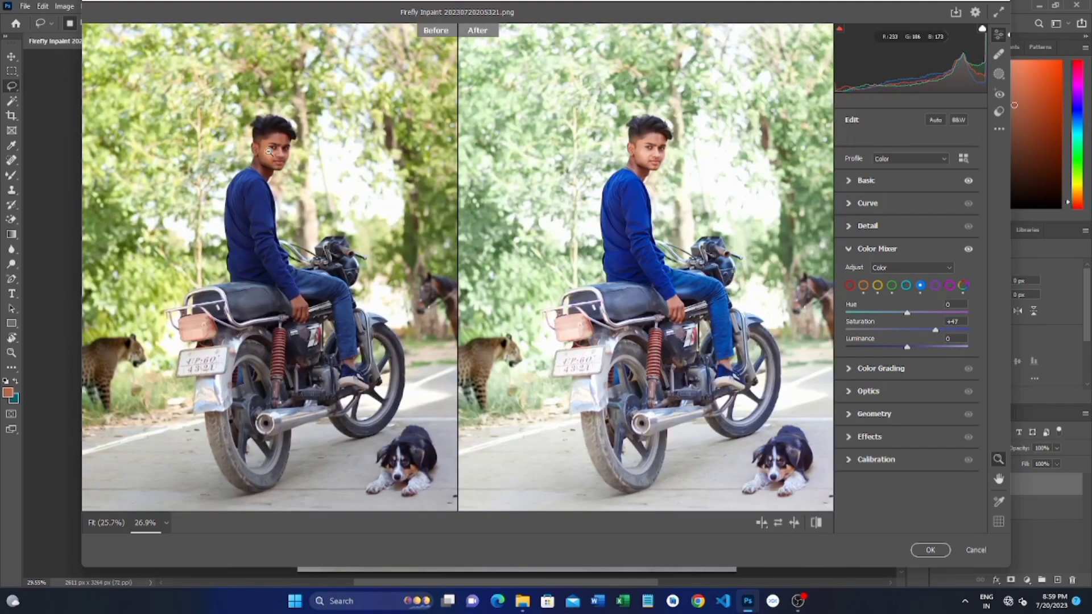
pyautogui.scroll(-3, 272, 165)
pyautogui.scroll(4, 337, 155)
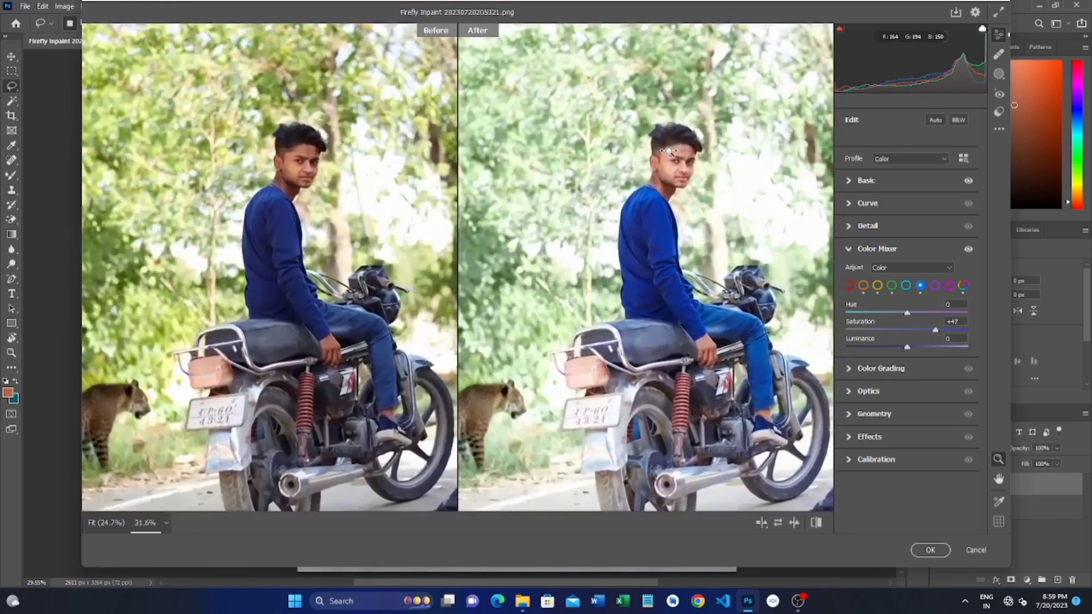
pyautogui.scroll(-1, 674, 155)
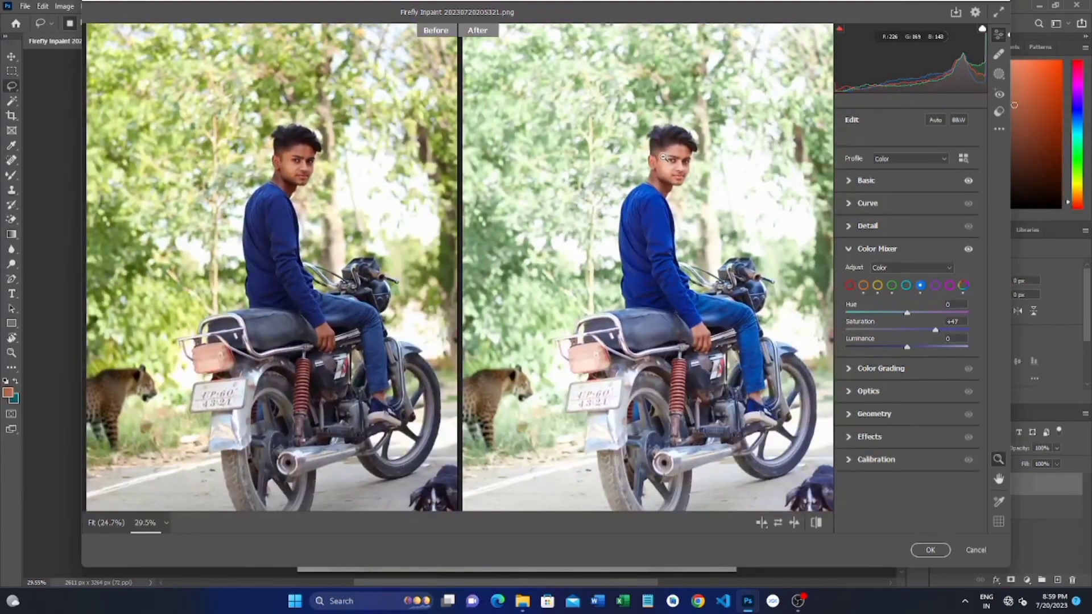
pyautogui.scroll(-2, 715, 139)
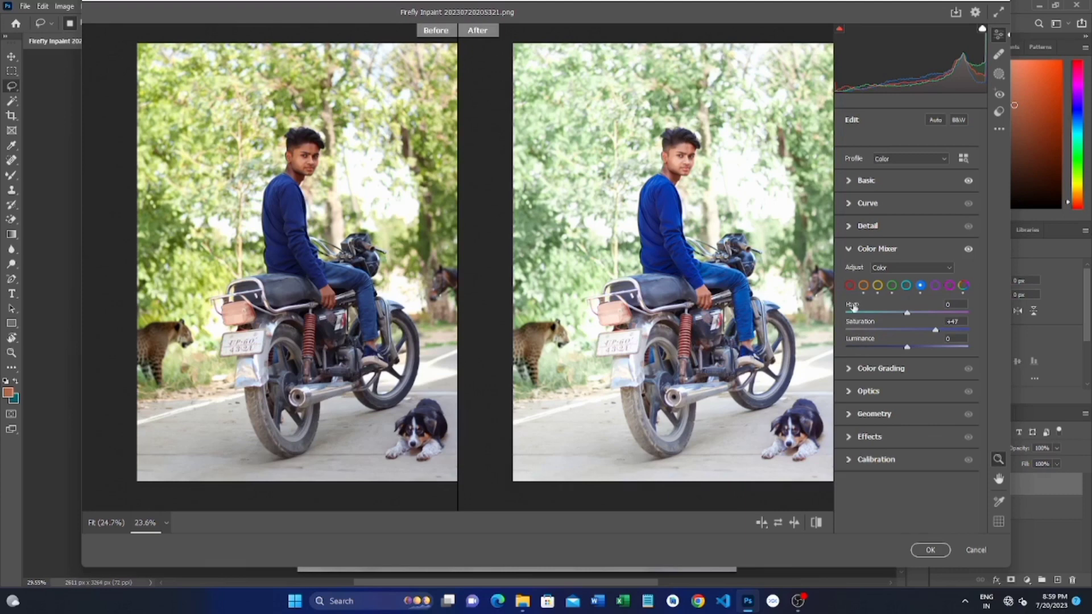
# In Calibration, set the blue primary hue to -8, green primary saturation to +6 and red primary saturation to -15
pyautogui.click(852, 249)
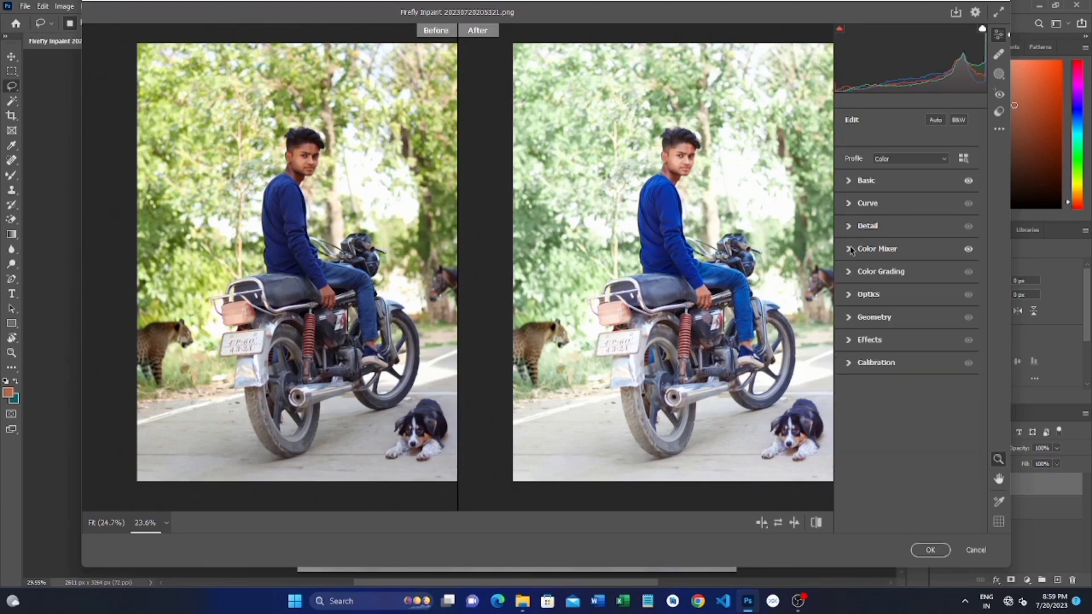
pyautogui.click(850, 363)
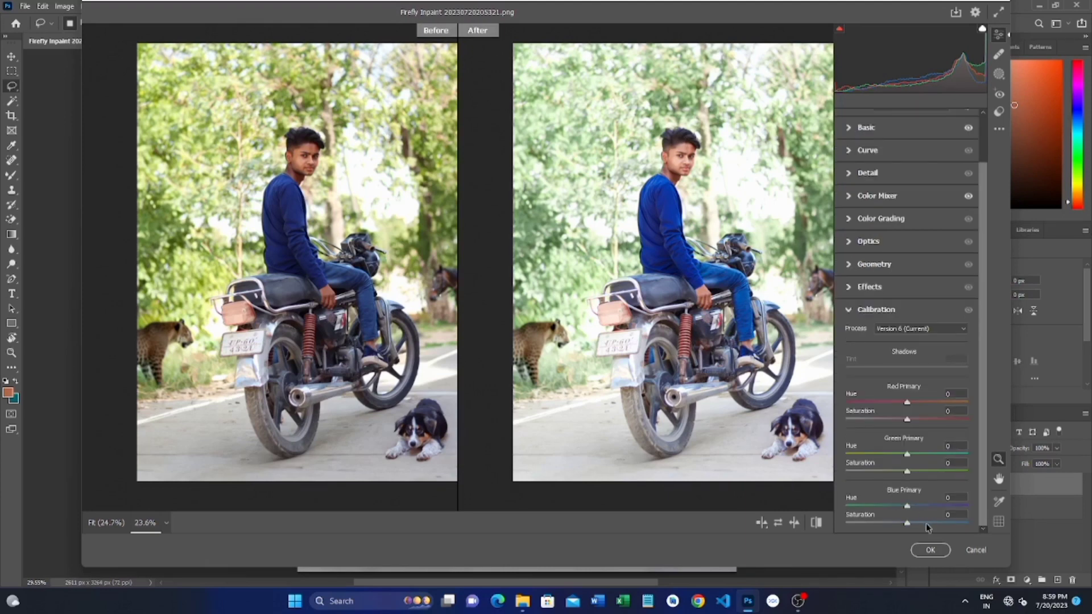
pyautogui.moveTo(908, 503); pyautogui.dragTo(902, 511)
pyautogui.moveTo(907, 471); pyautogui.dragTo(913, 473)
pyautogui.moveTo(907, 421); pyautogui.dragTo(899, 421)
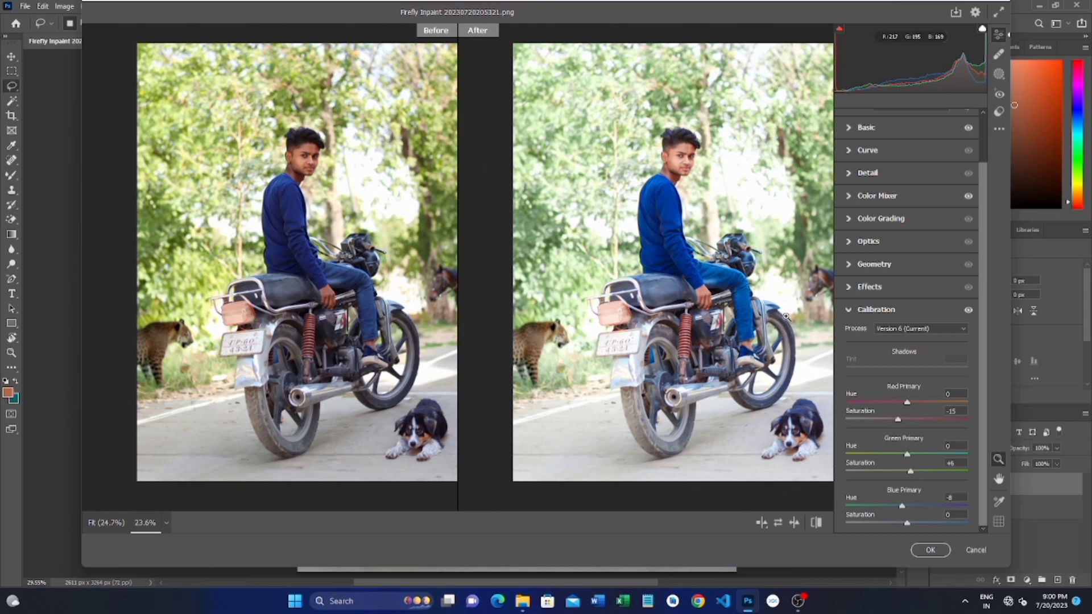
pyautogui.moveTo(696, 166)
pyautogui.mouseDown()
pyautogui.moveTo(763, 151)
pyautogui.moveTo(704, 170)
pyautogui.mouseUp()
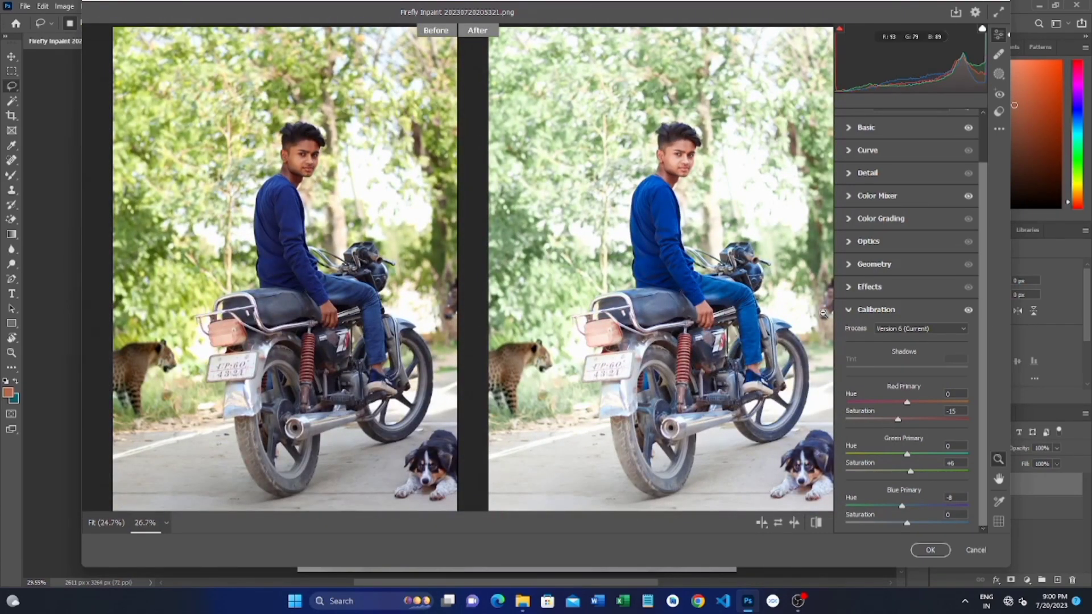
# Set the noise reduction to 15 in the Detail settings and compare the face with the effect off and on
pyautogui.click(851, 310)
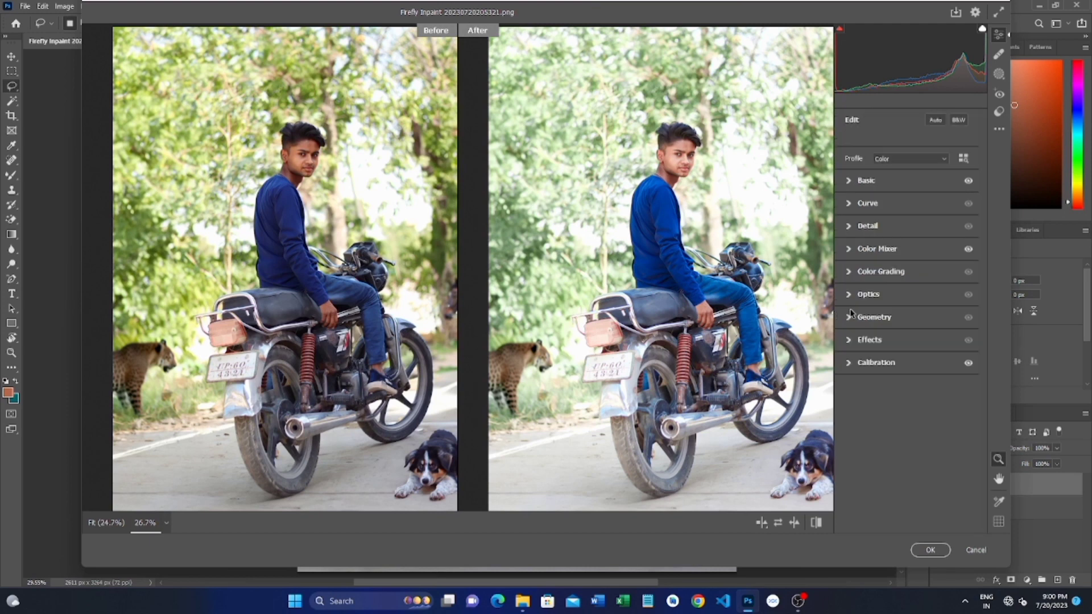
pyautogui.click(852, 226)
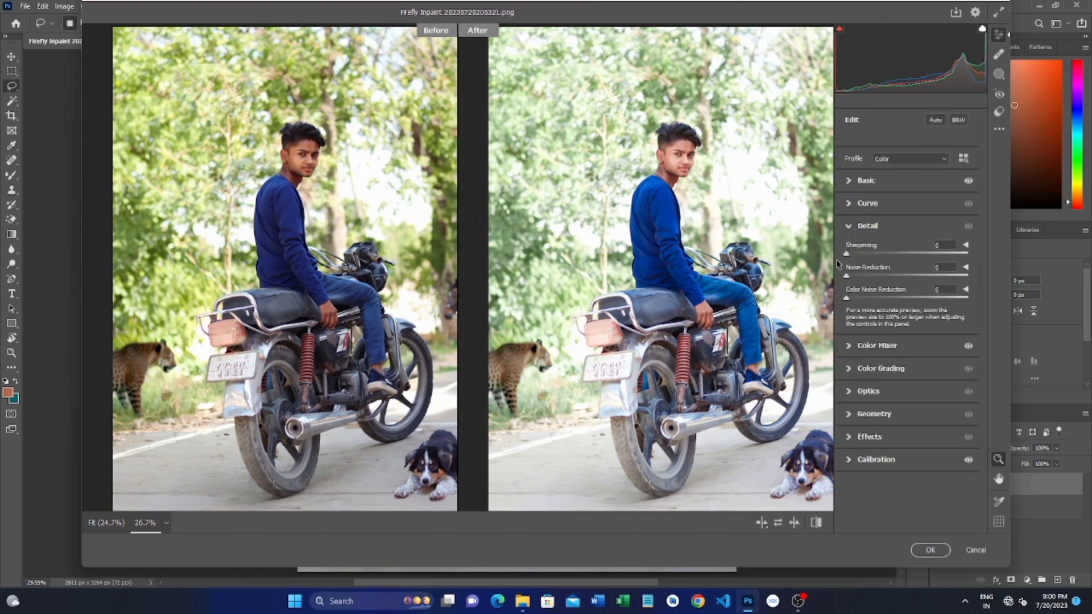
pyautogui.moveTo(847, 278); pyautogui.dragTo(864, 281)
pyautogui.moveTo(866, 279); pyautogui.dragTo(865, 278)
pyautogui.moveTo(701, 159); pyautogui.dragTo(817, 124)
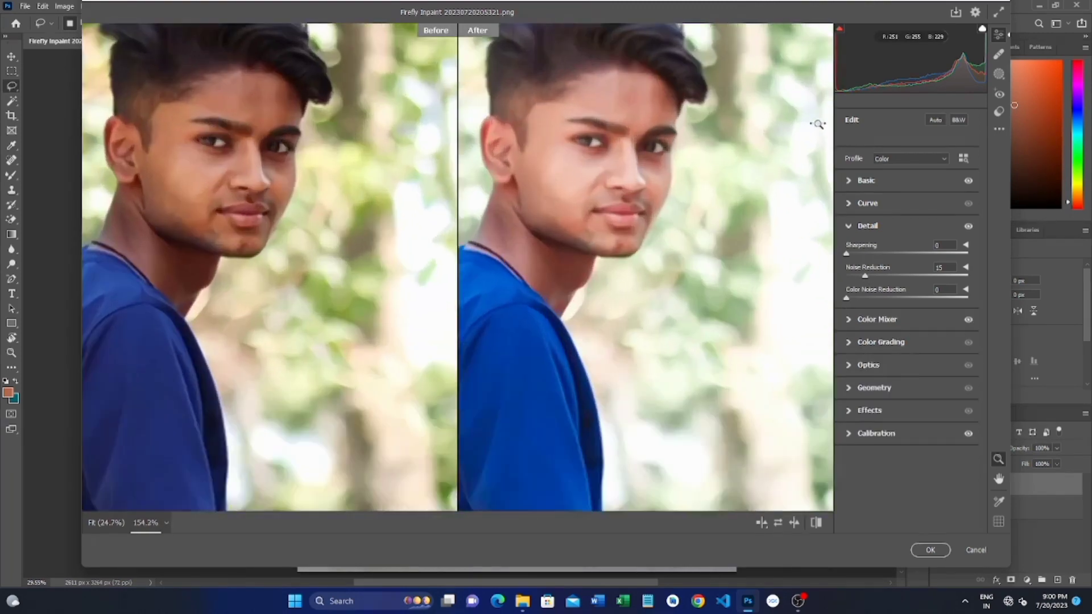
pyautogui.click(969, 227)
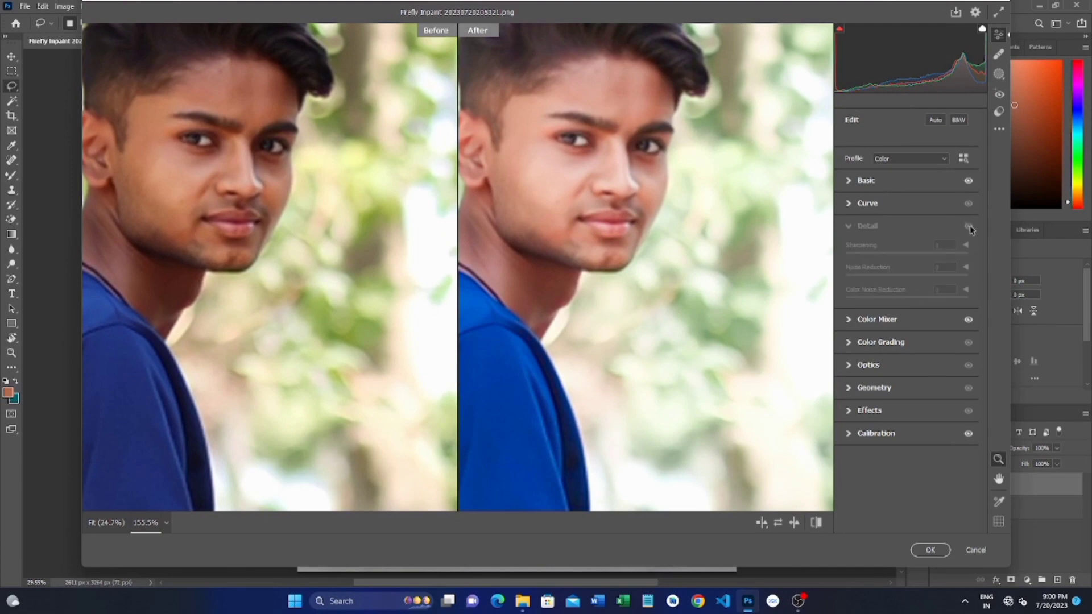
pyautogui.click(969, 227)
pyautogui.moveTo(807, 237); pyautogui.dragTo(643, 177)
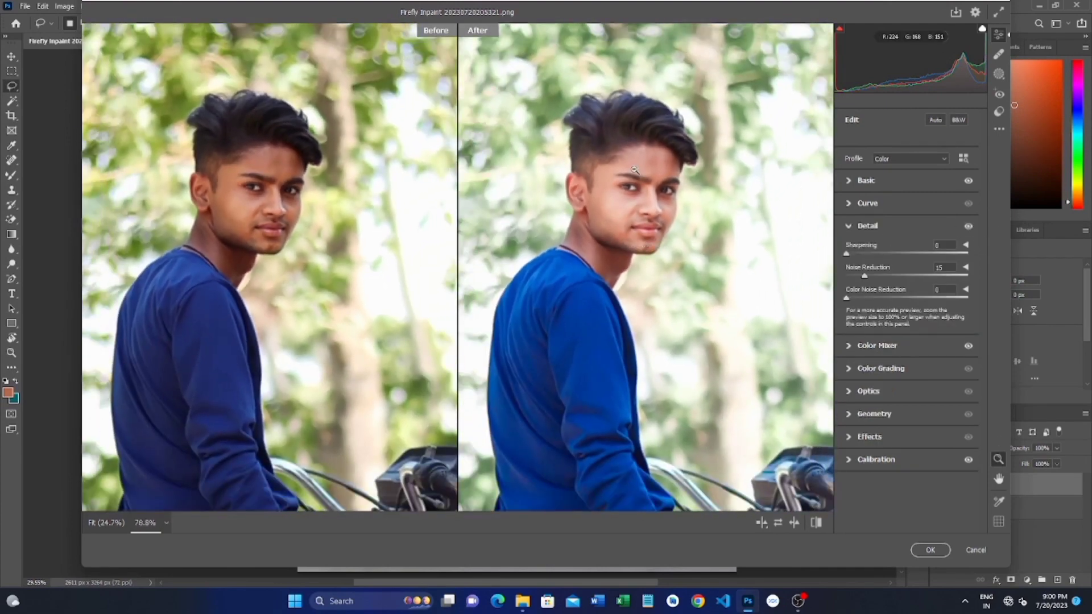
# Set sharpening to 25, noise reduction to 32 and color noise reduction to 39, and apply the Camera Raw filter
pyautogui.moveTo(847, 255); pyautogui.dragTo(859, 257)
pyautogui.doubleClick(862, 277)
pyautogui.scroll(2, 652, 163)
pyautogui.scroll(-2, 653, 163)
pyautogui.moveTo(847, 298); pyautogui.dragTo(867, 255)
pyautogui.moveTo(899, 299)
pyautogui.mouseDown()
pyautogui.moveTo(914, 300)
pyautogui.moveTo(894, 298)
pyautogui.mouseUp()
pyautogui.scroll(2, 744, 161)
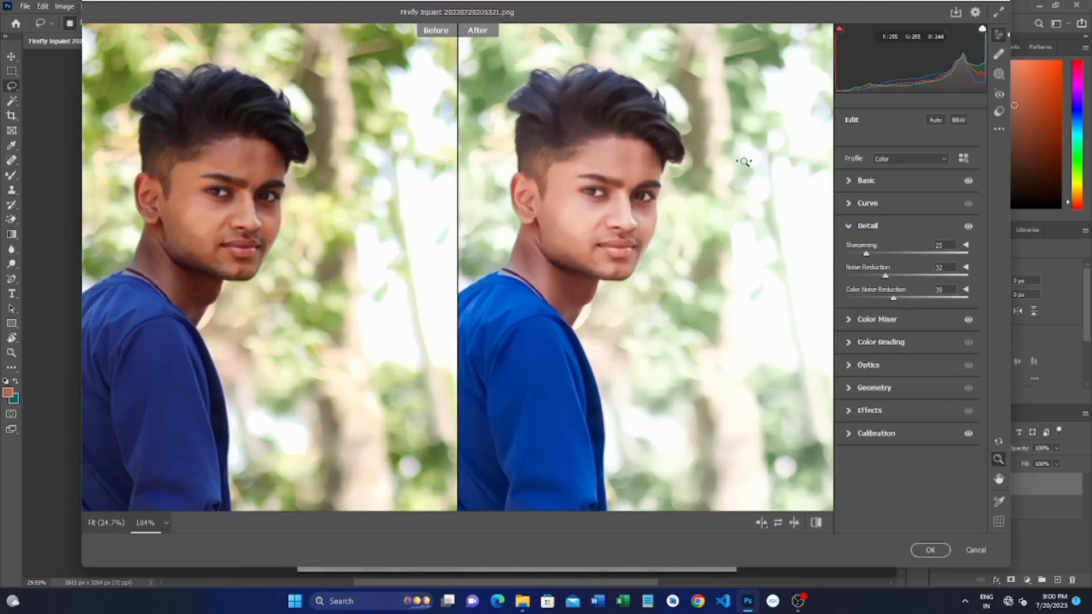
pyautogui.scroll(-4, 744, 162)
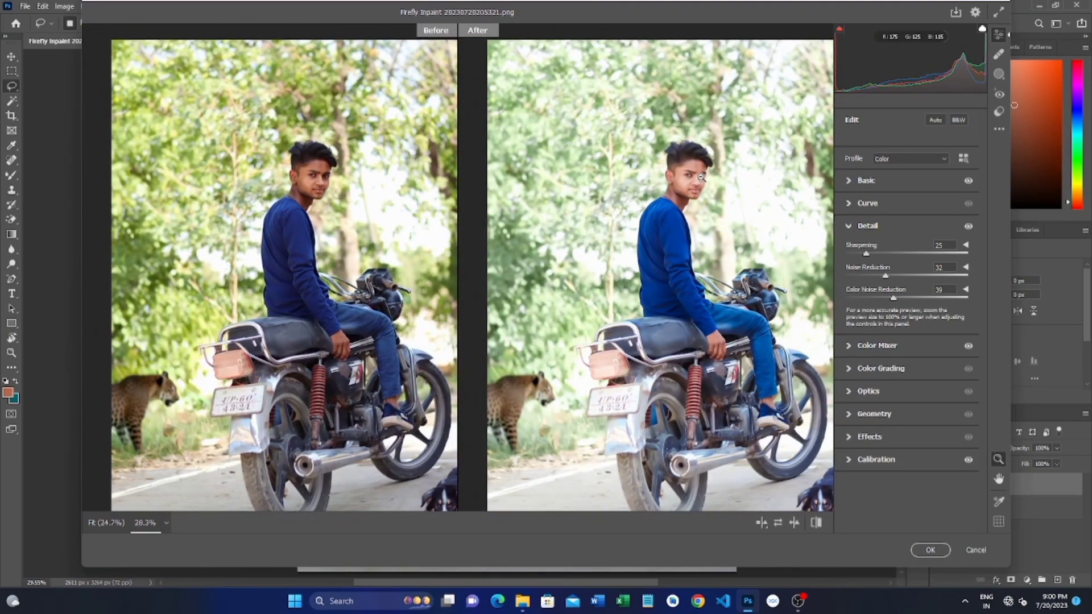
pyautogui.scroll(-2, 545, 473)
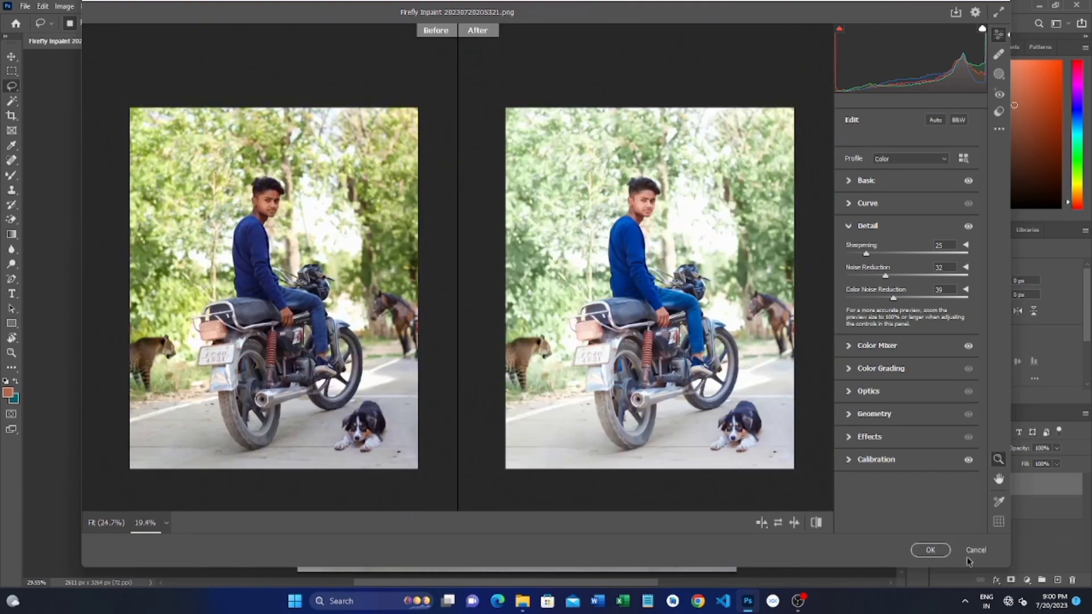
pyautogui.click(928, 550)
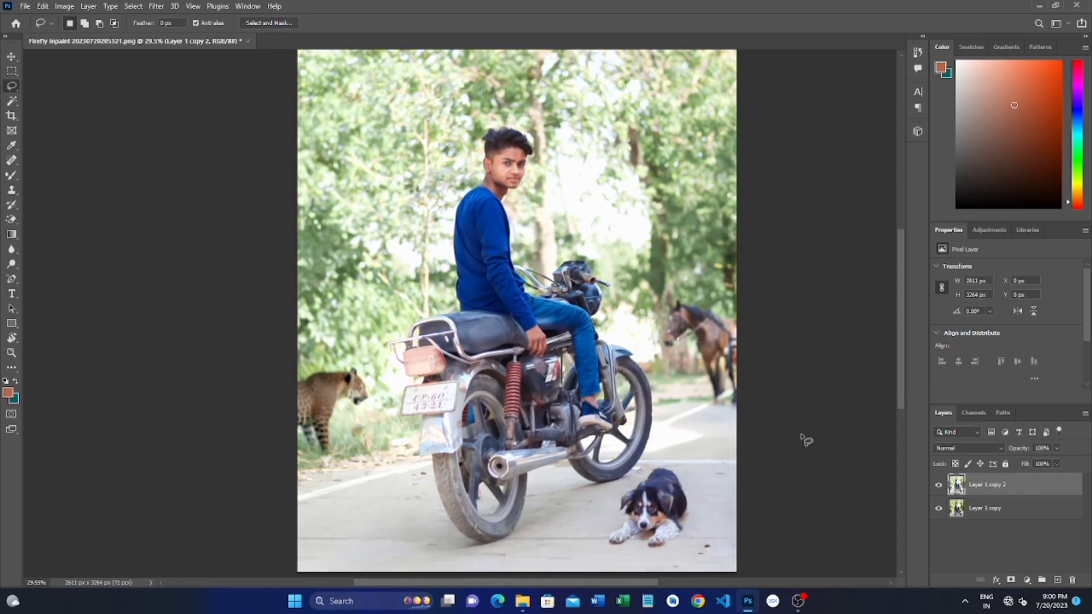